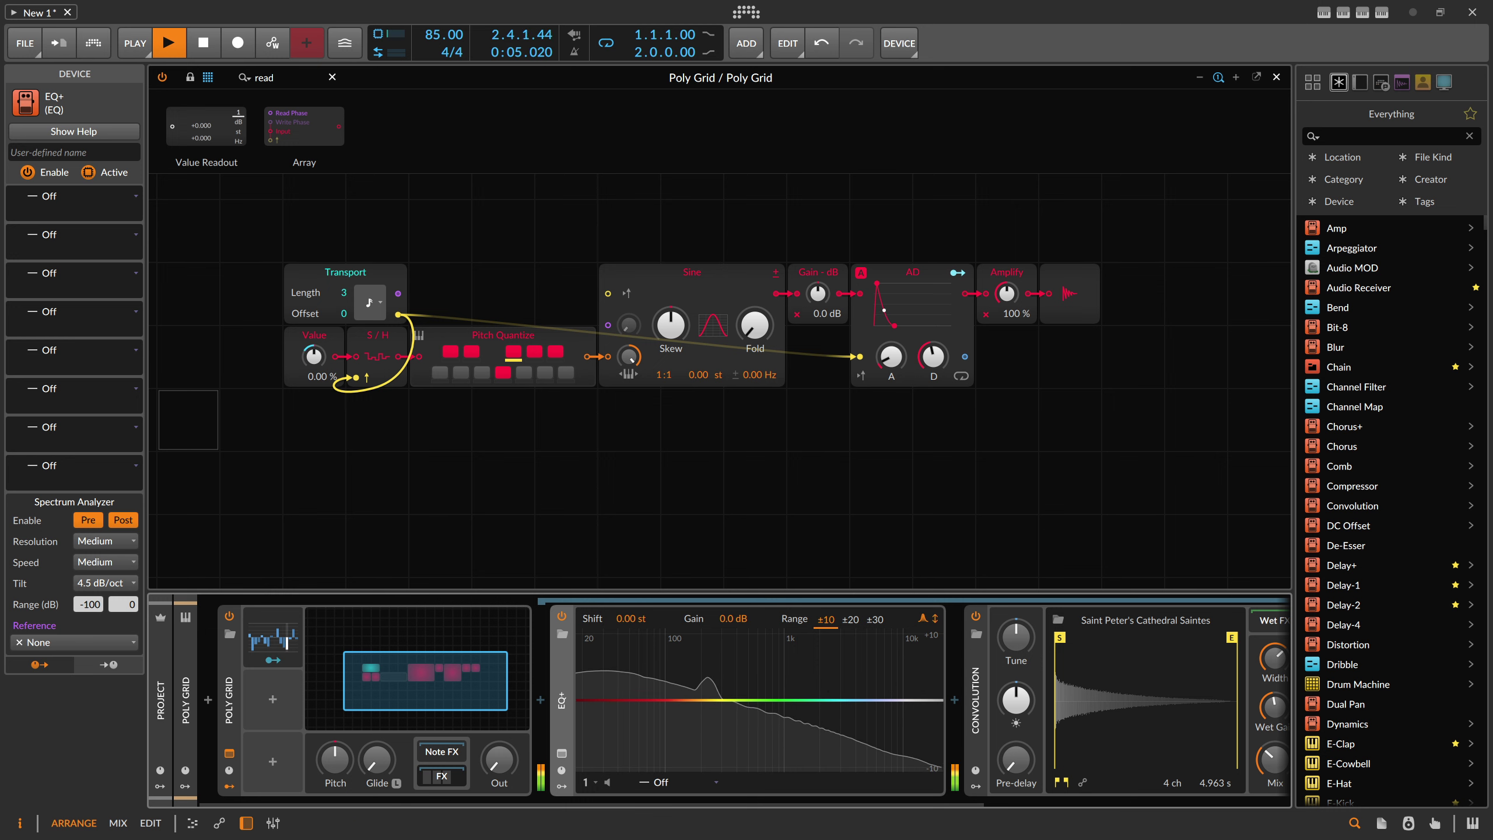
Step: Switch to the tldraw whiteboard and draw three stacked lines: one horizontal, one sloping gently downward and one sloping steeply downward
key(alt+Tab)
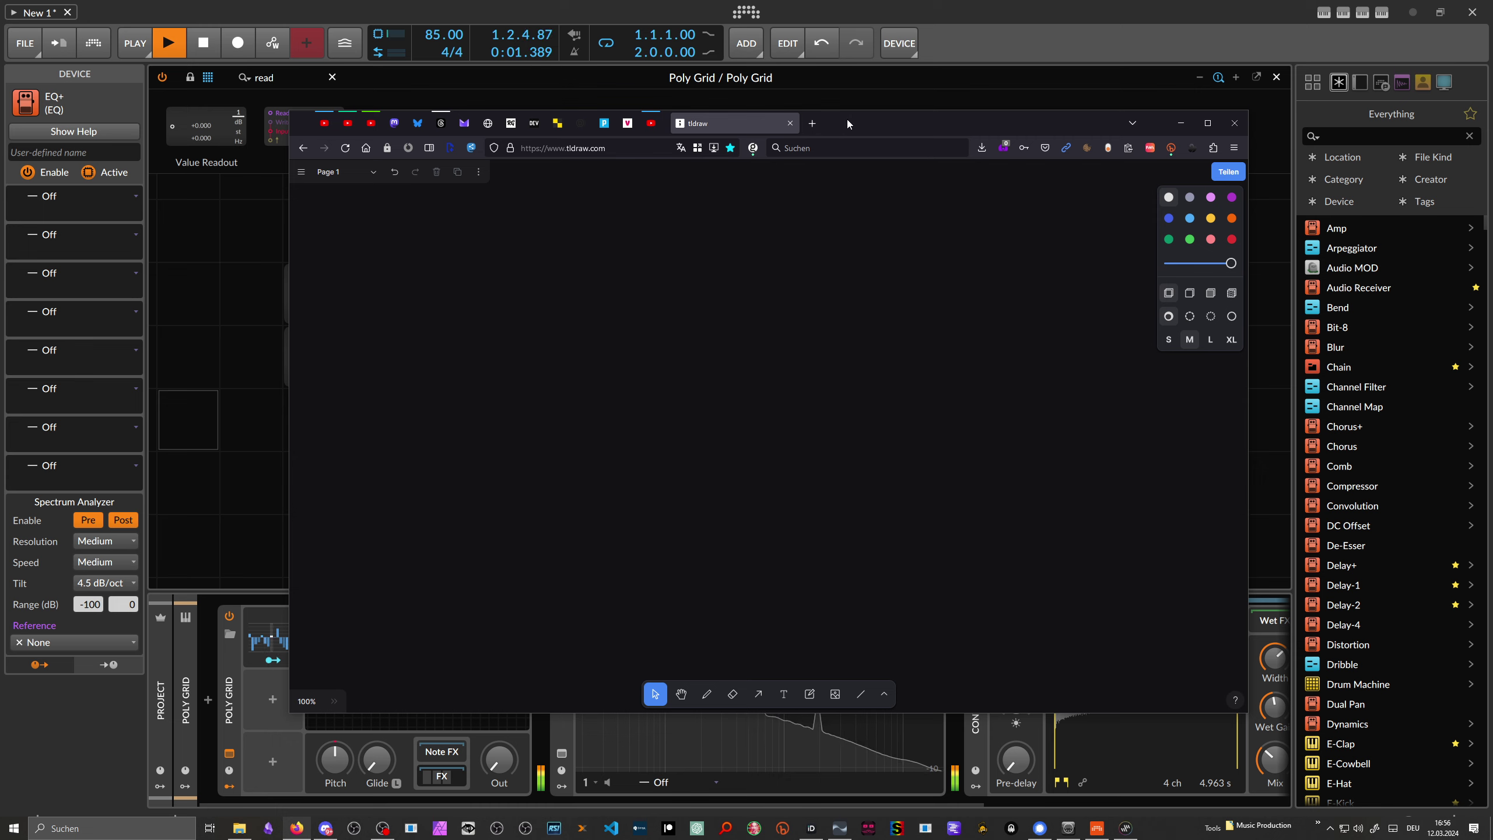
drag(851, 116, 849, 103)
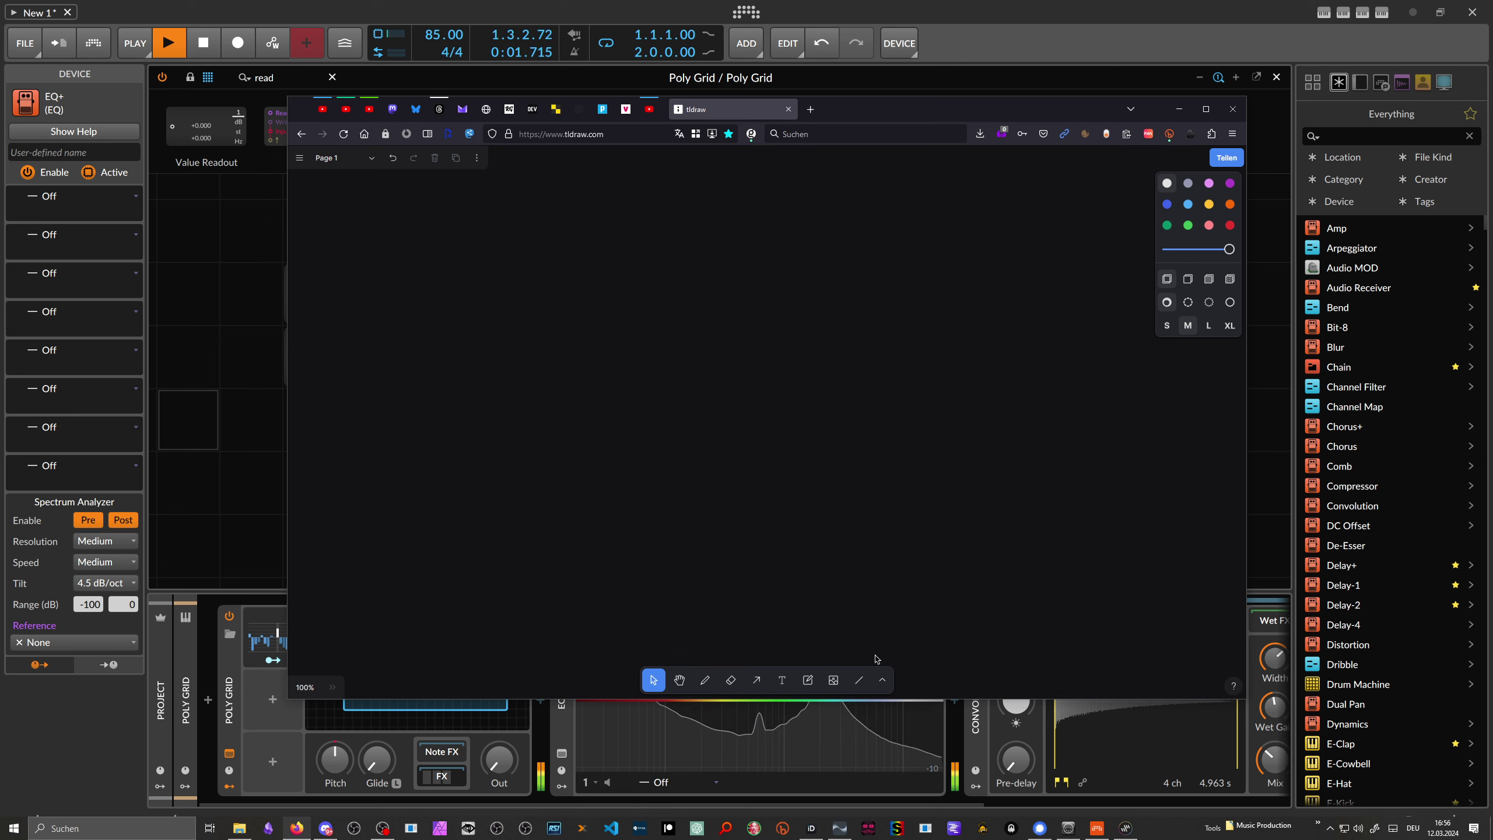
key(l)
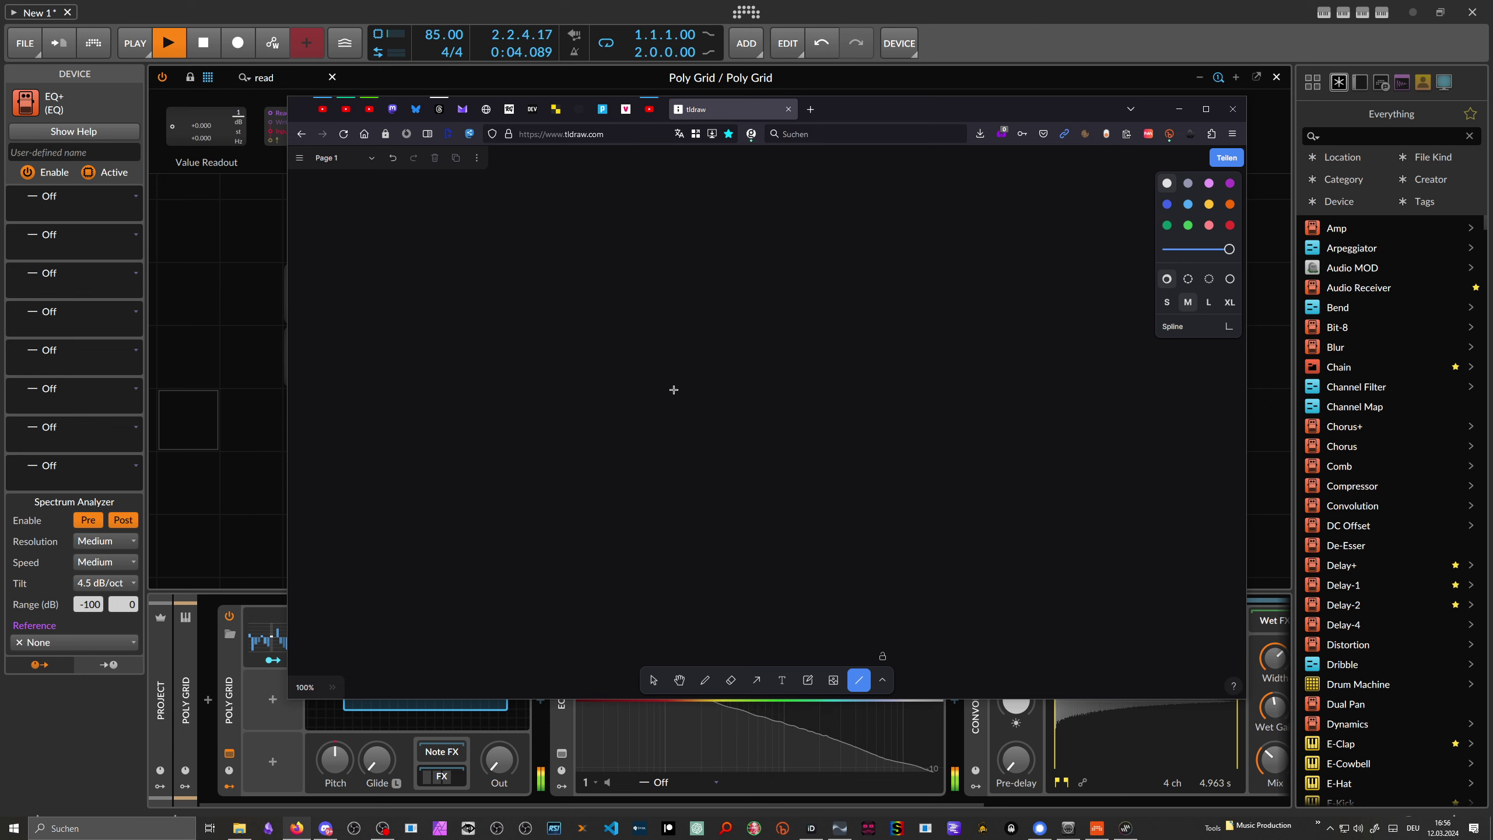
drag(480, 259, 845, 264)
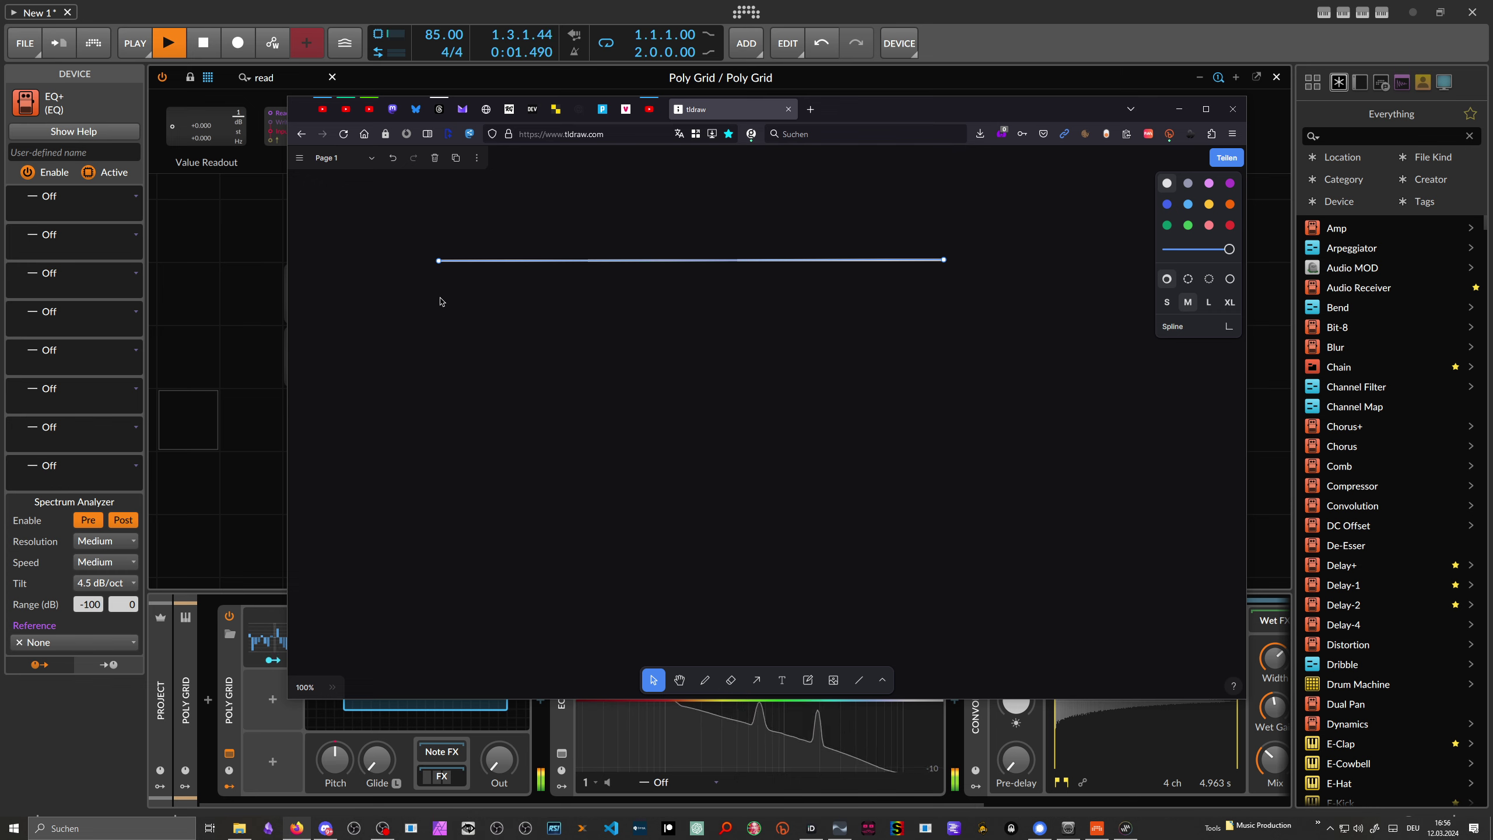
click(453, 317)
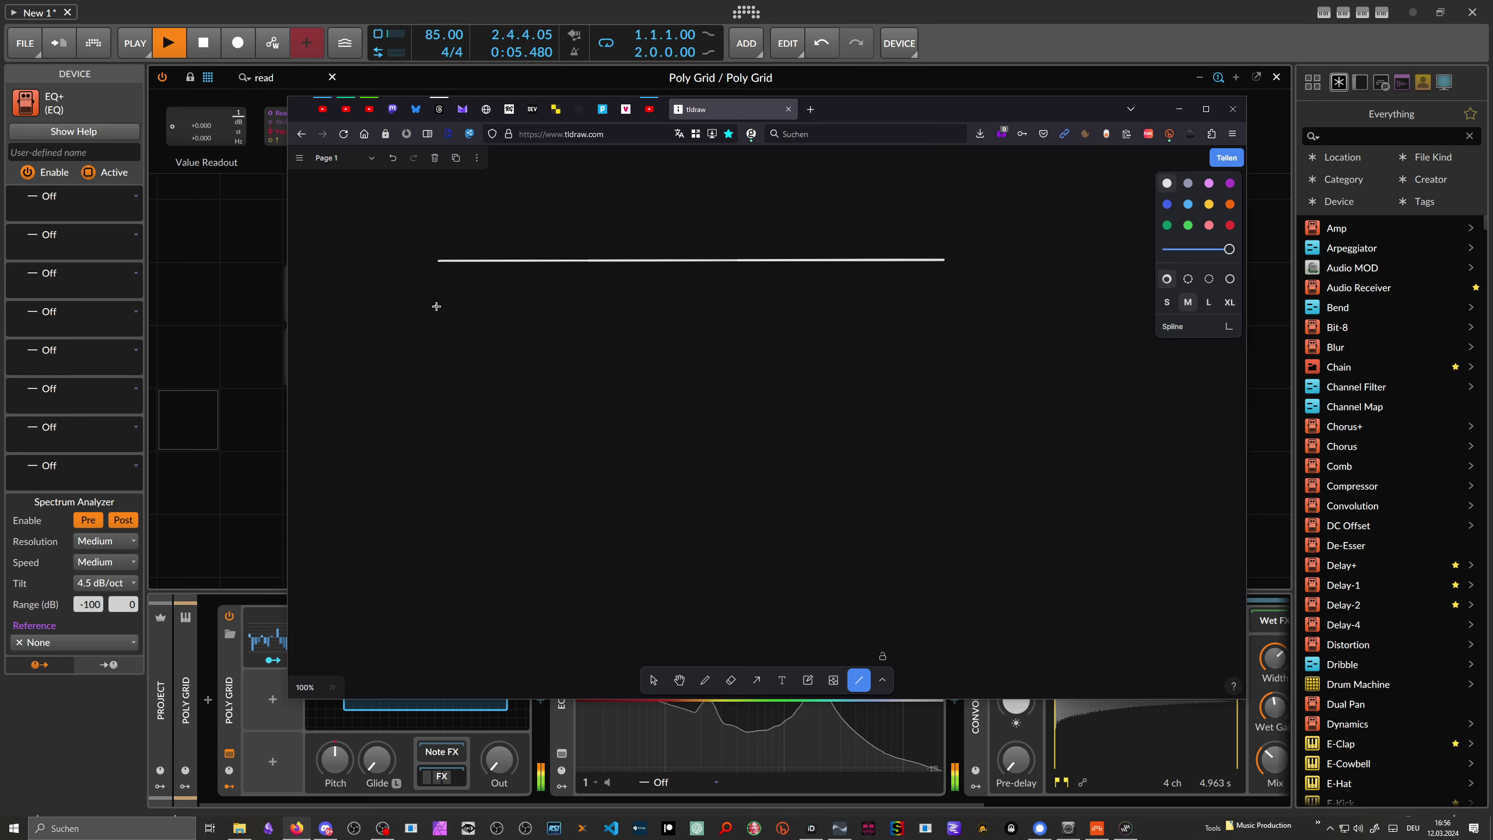
mouse_move(573, 334)
mouse_down()
mouse_move(784, 360)
mouse_move(943, 357)
mouse_up()
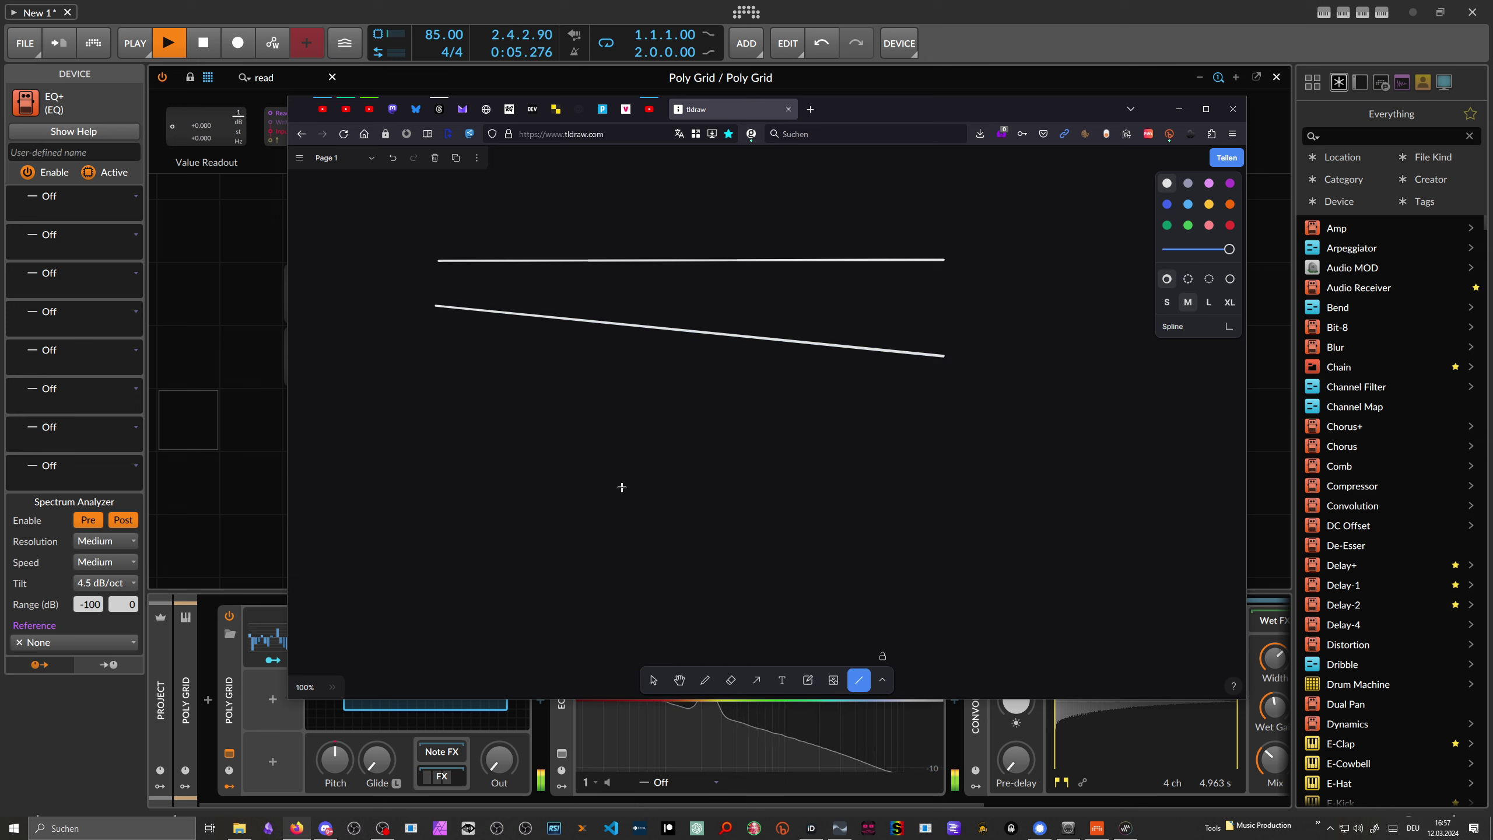
drag(549, 373, 894, 471)
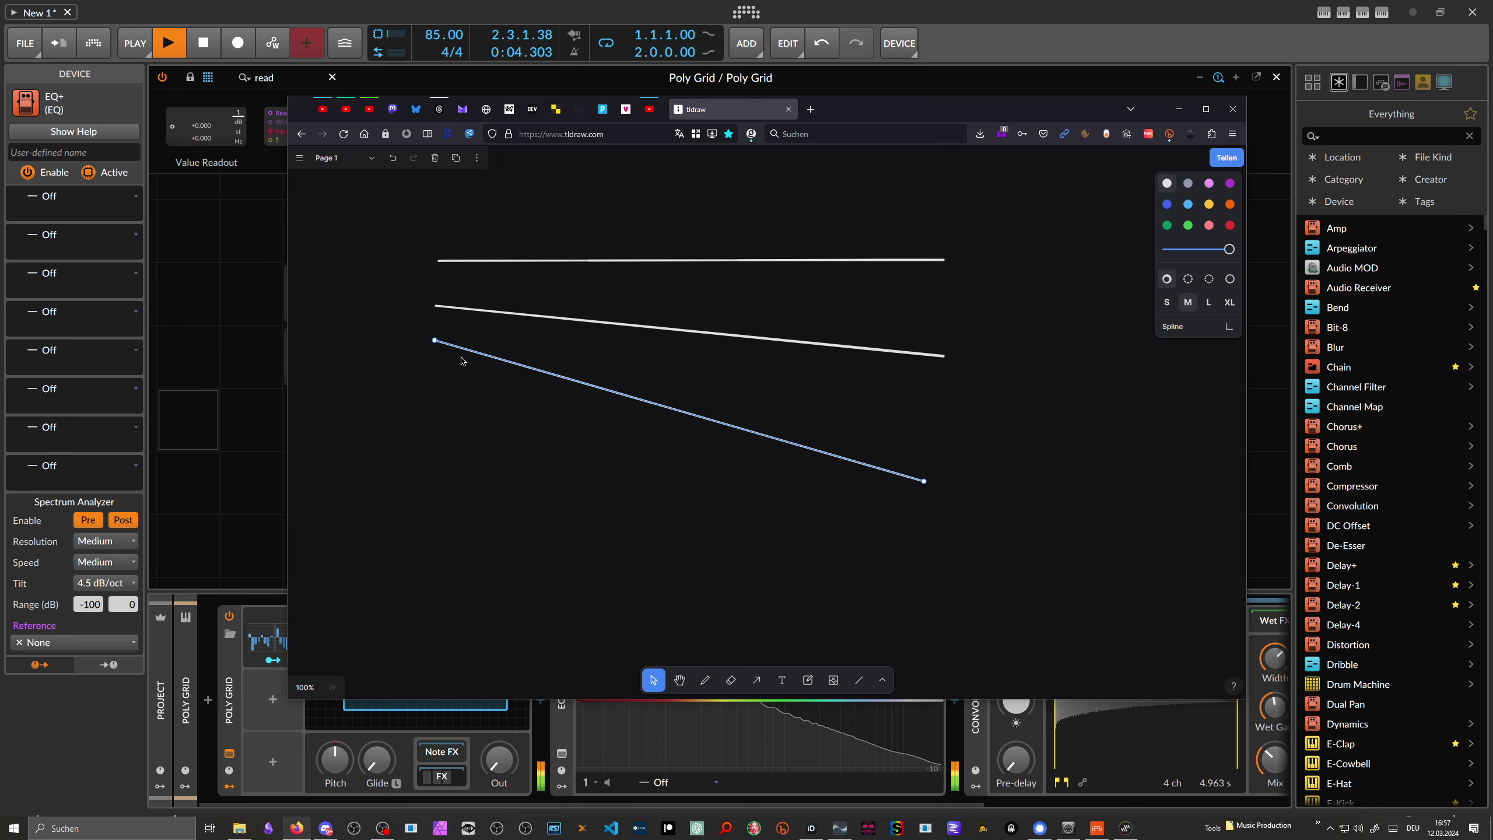
Step: Delete the horizontal and gently sloping lines and move the remaining steep line up the canvas
drag(615, 230, 611, 359)
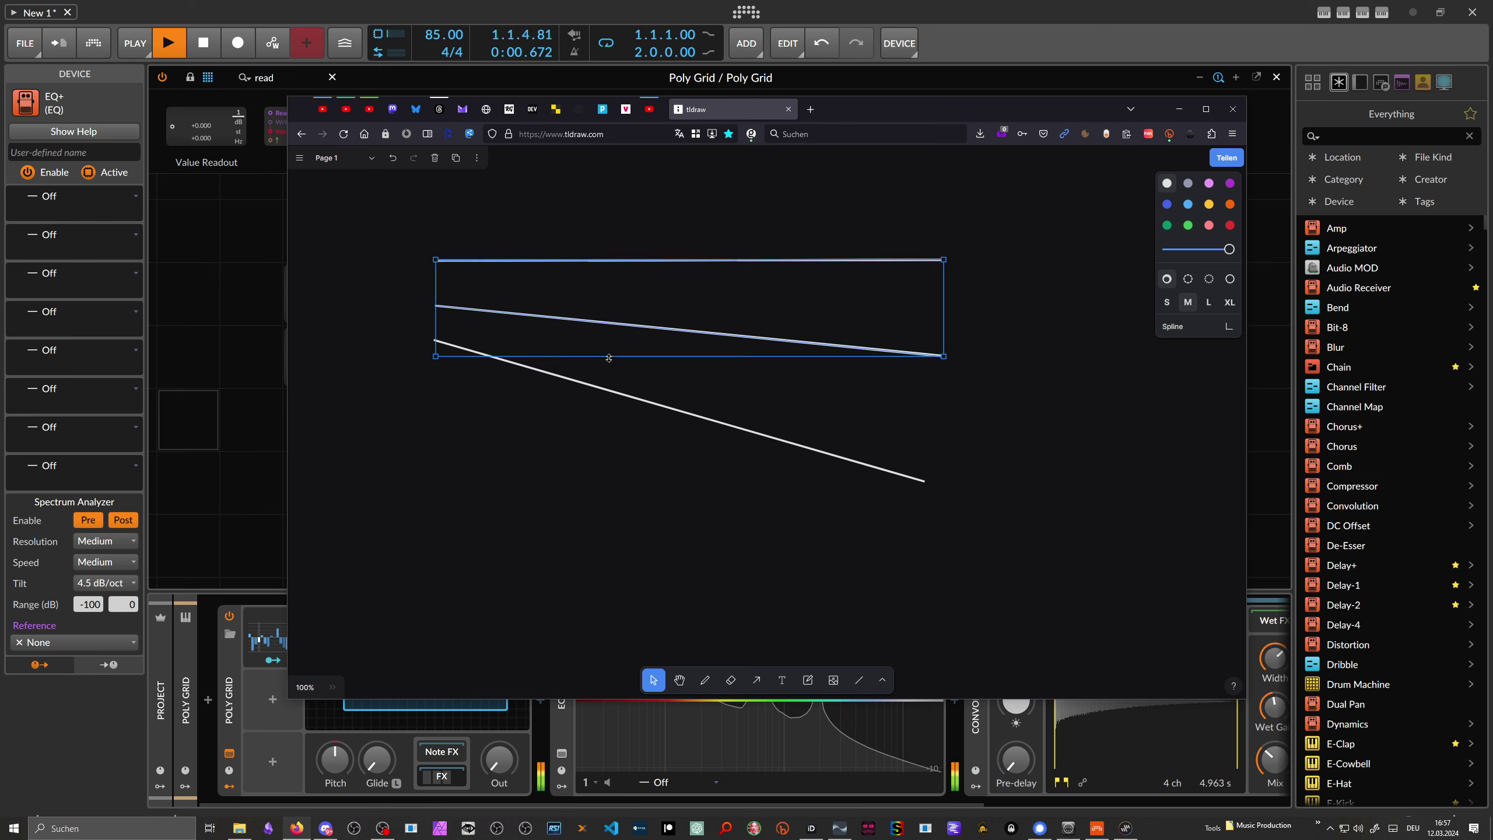
key(Delete)
drag(604, 390, 603, 282)
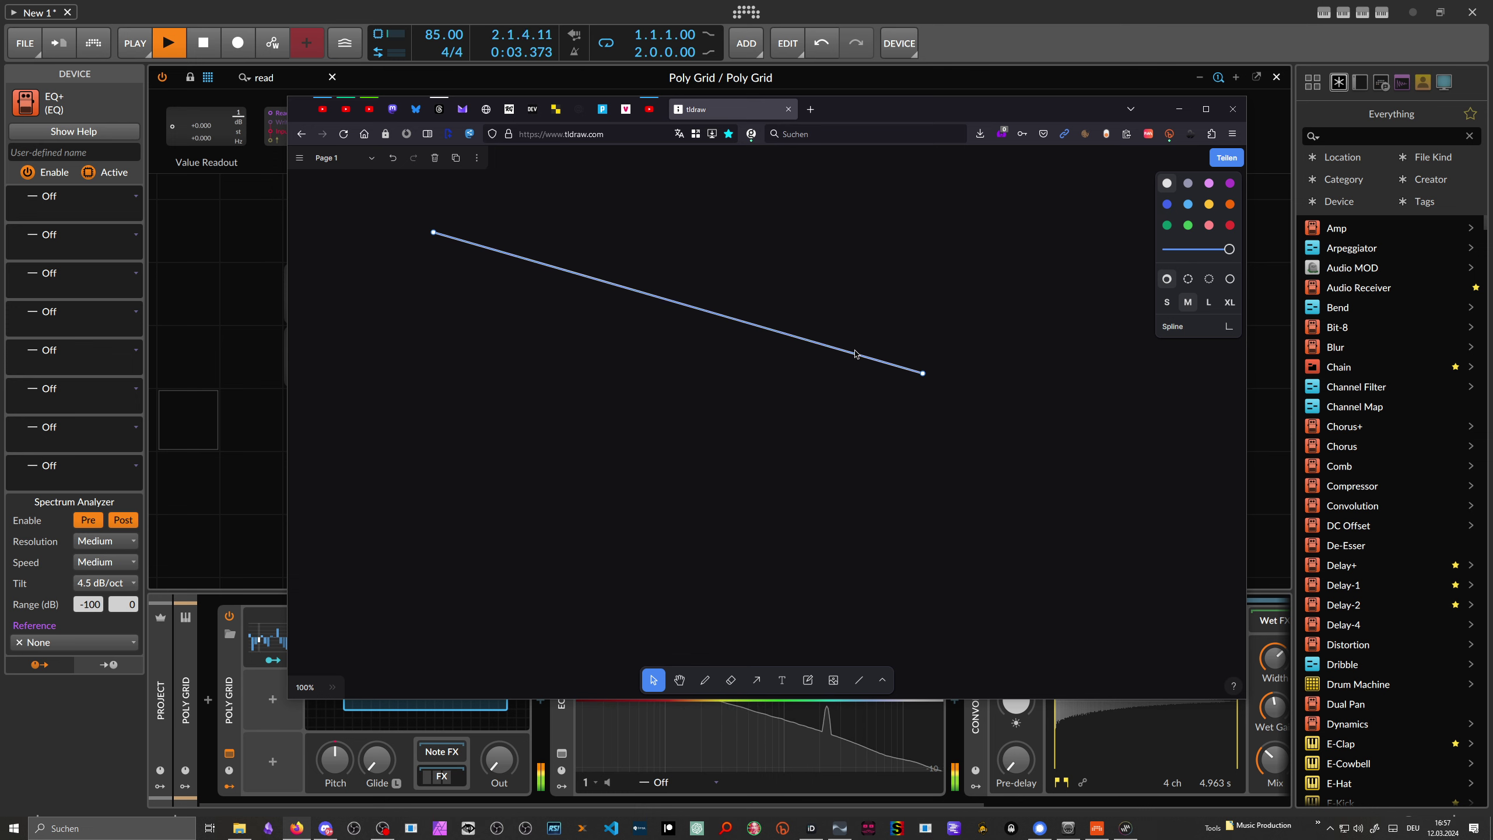
Step: Raise the lower end of the steep line in tldraw until the line runs nearly horizontal
click(605, 721)
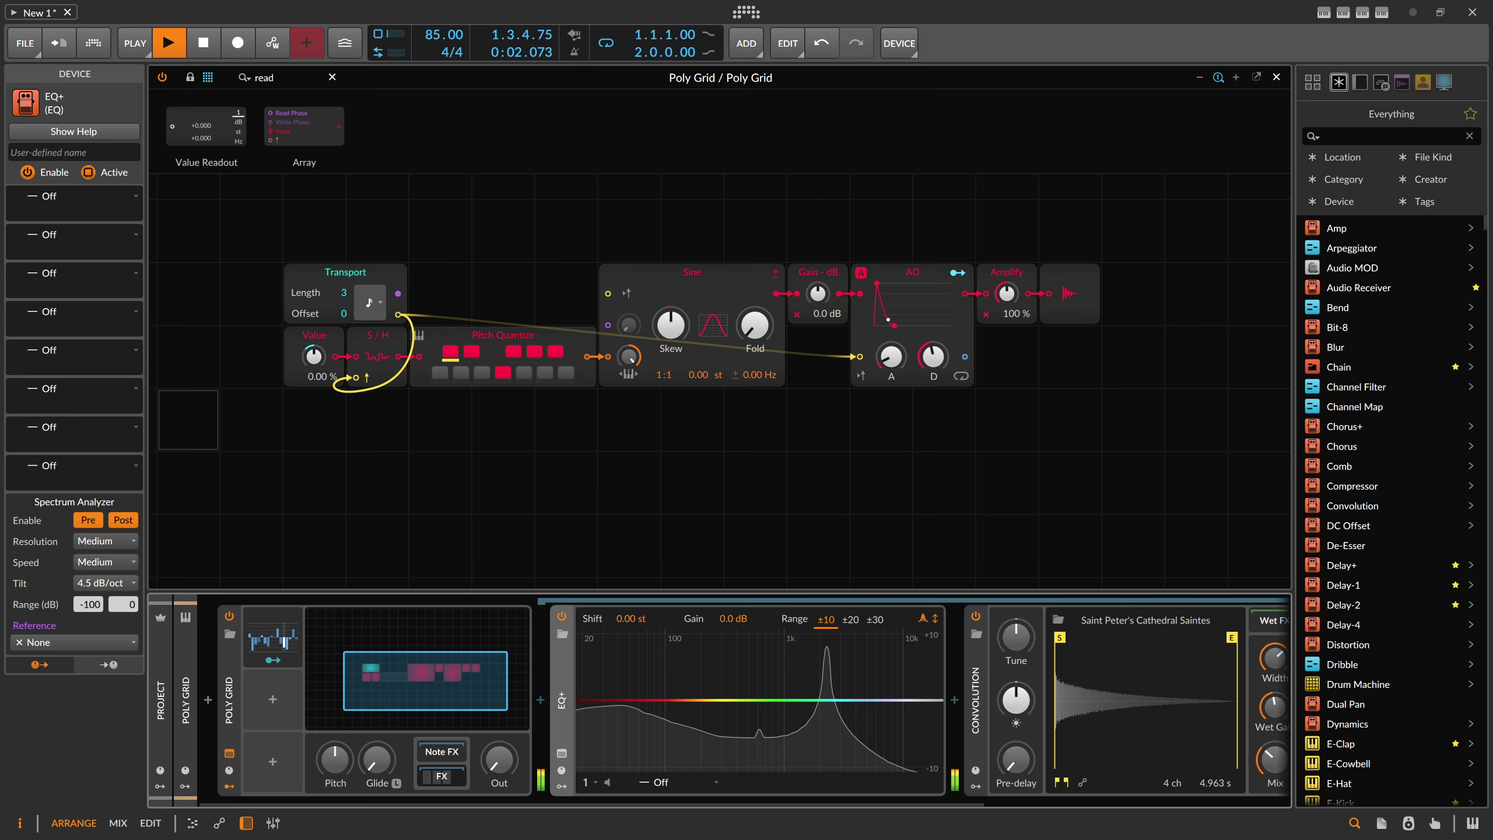
key(alt+Tab)
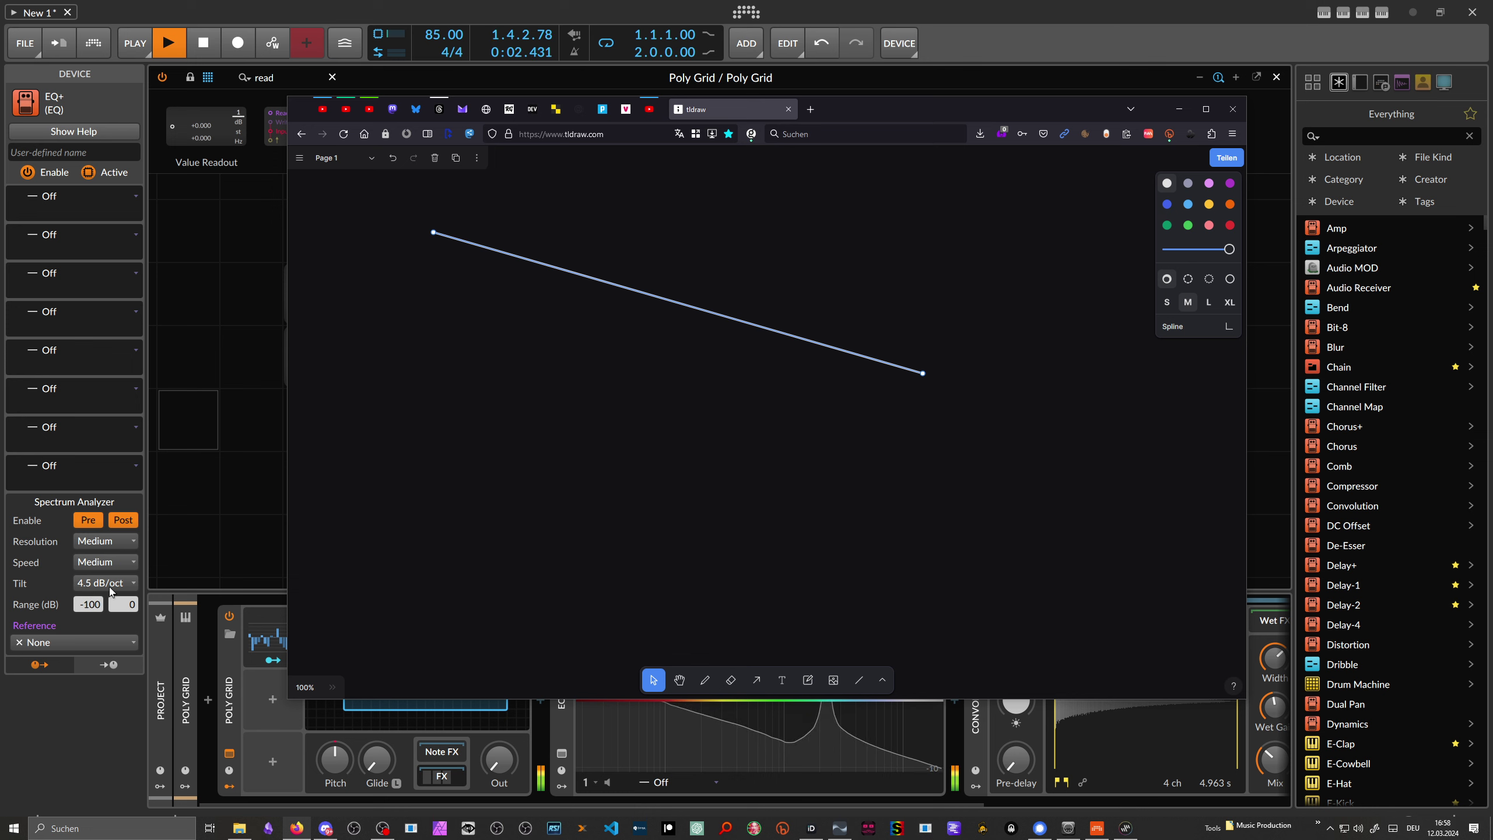
click(930, 326)
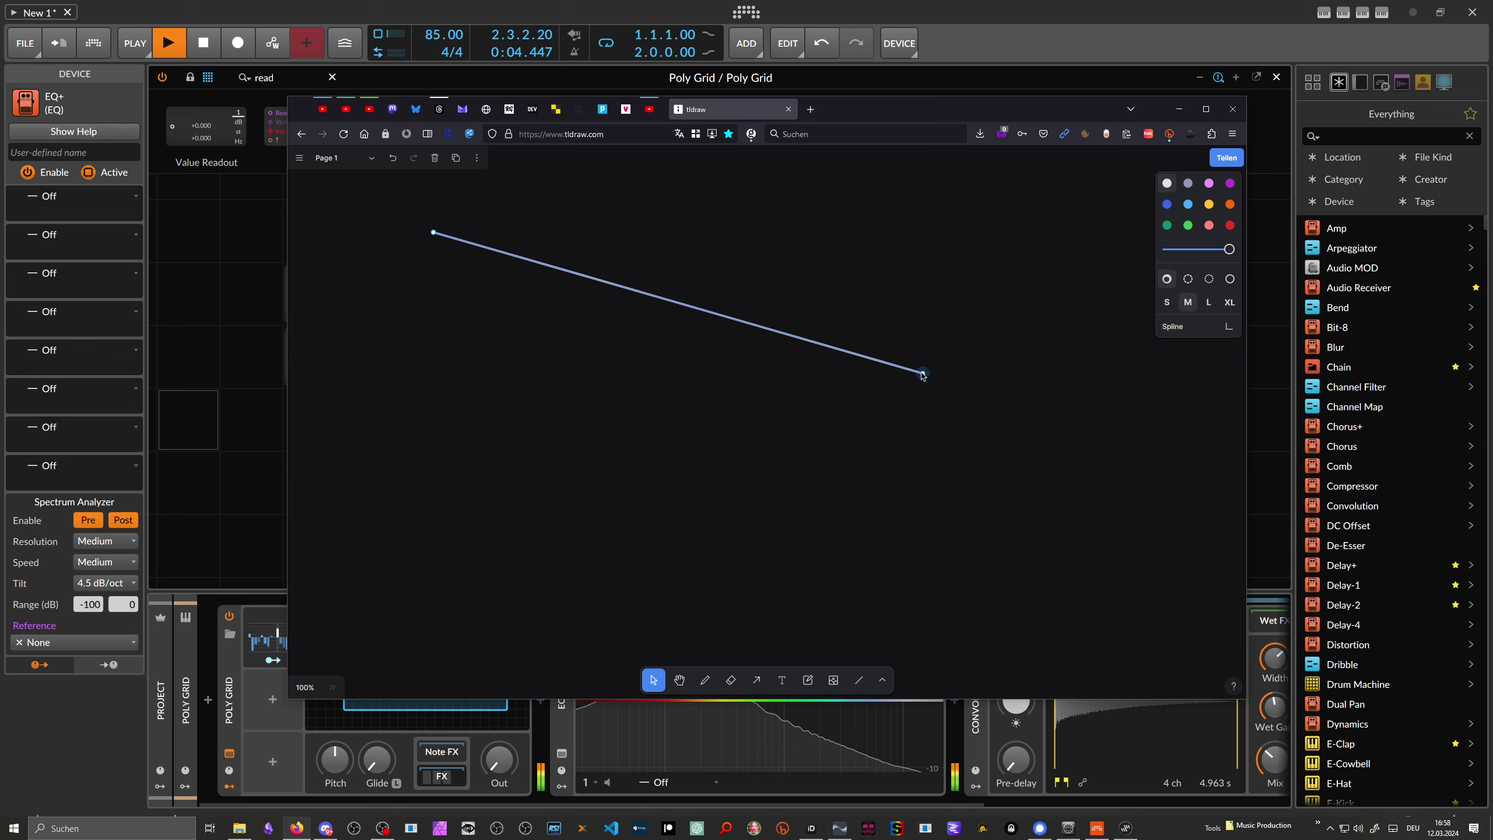
drag(926, 370, 939, 232)
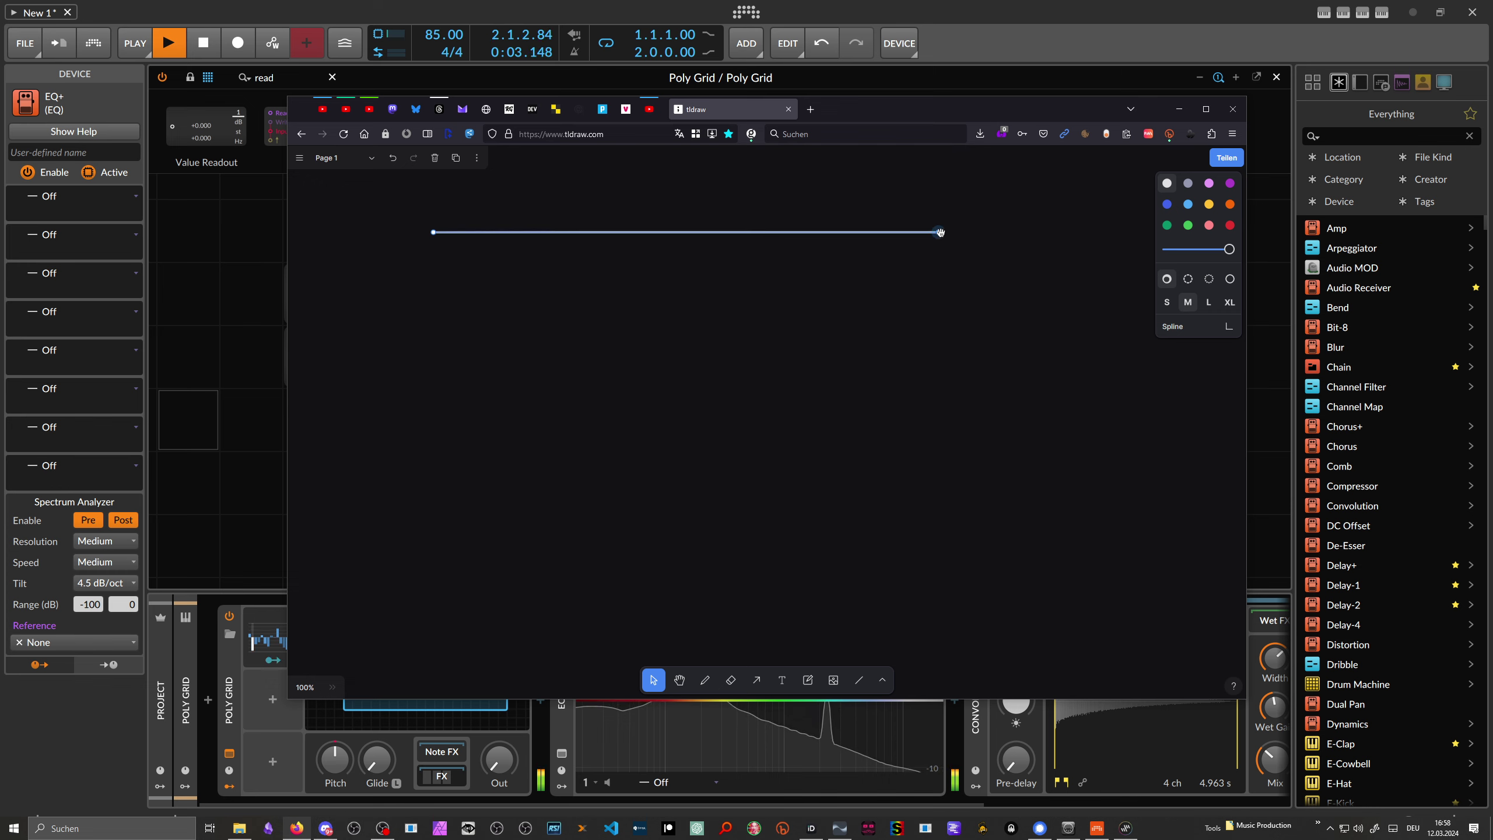
mouse_move(941, 232)
mouse_down()
mouse_move(918, 374)
mouse_move(941, 230)
mouse_up()
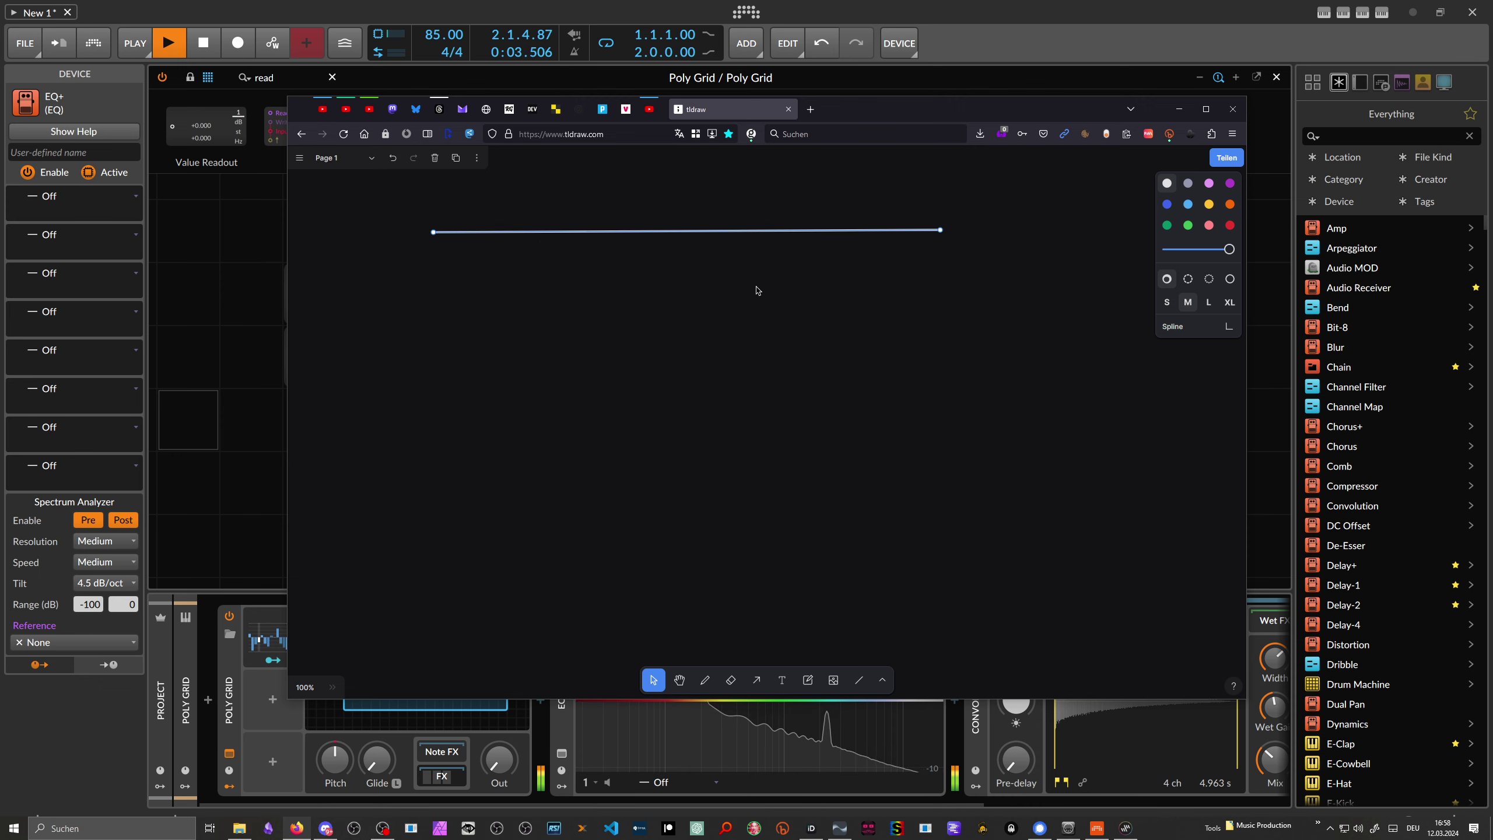
Step: Switch back to Bitwig Studio and insert the GlissEQ plug-in between Poly Grid and EQ+
key(alt+Tab)
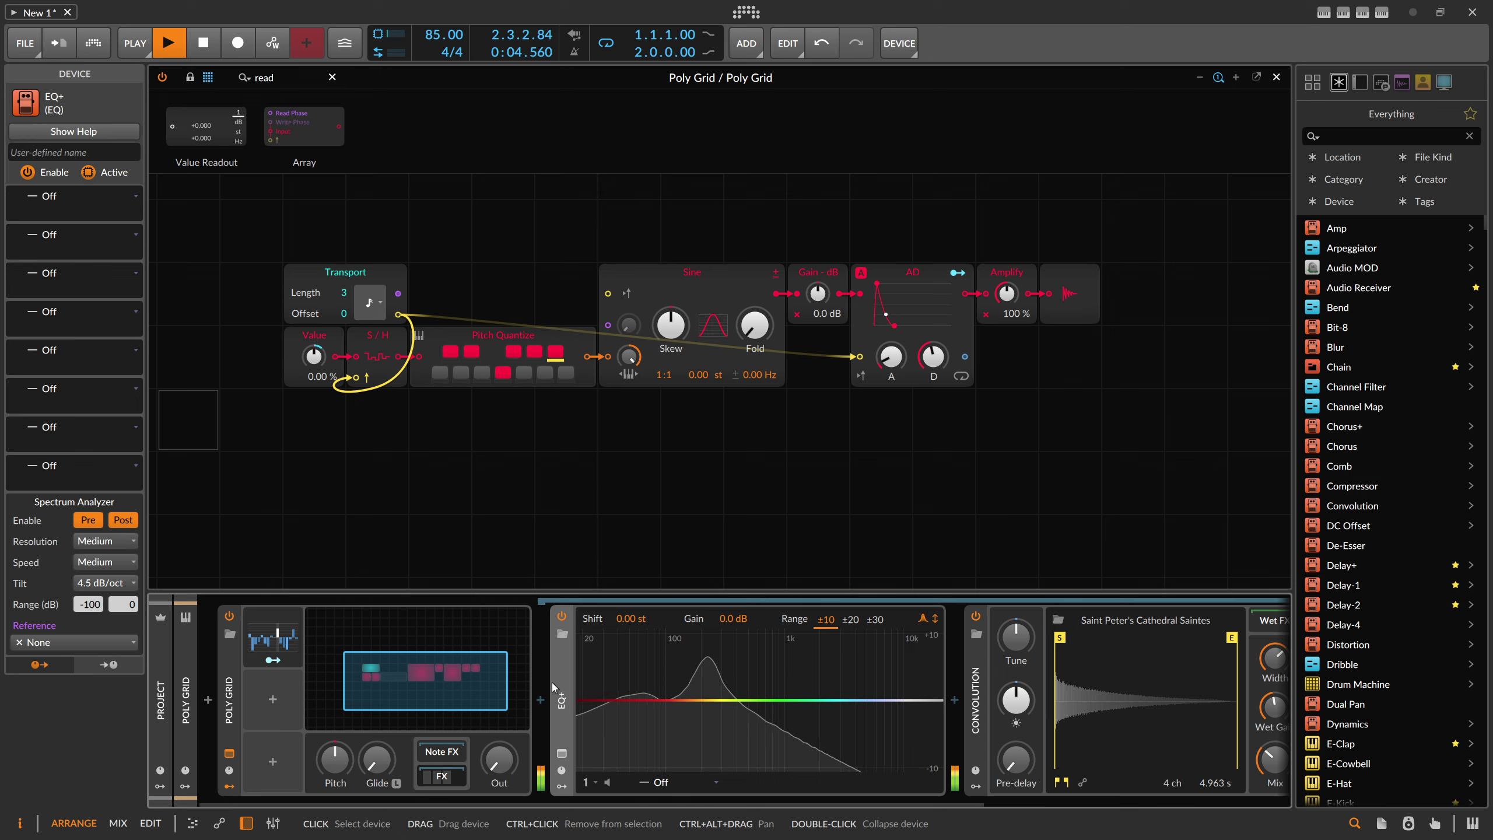
click(540, 700)
text(gl)
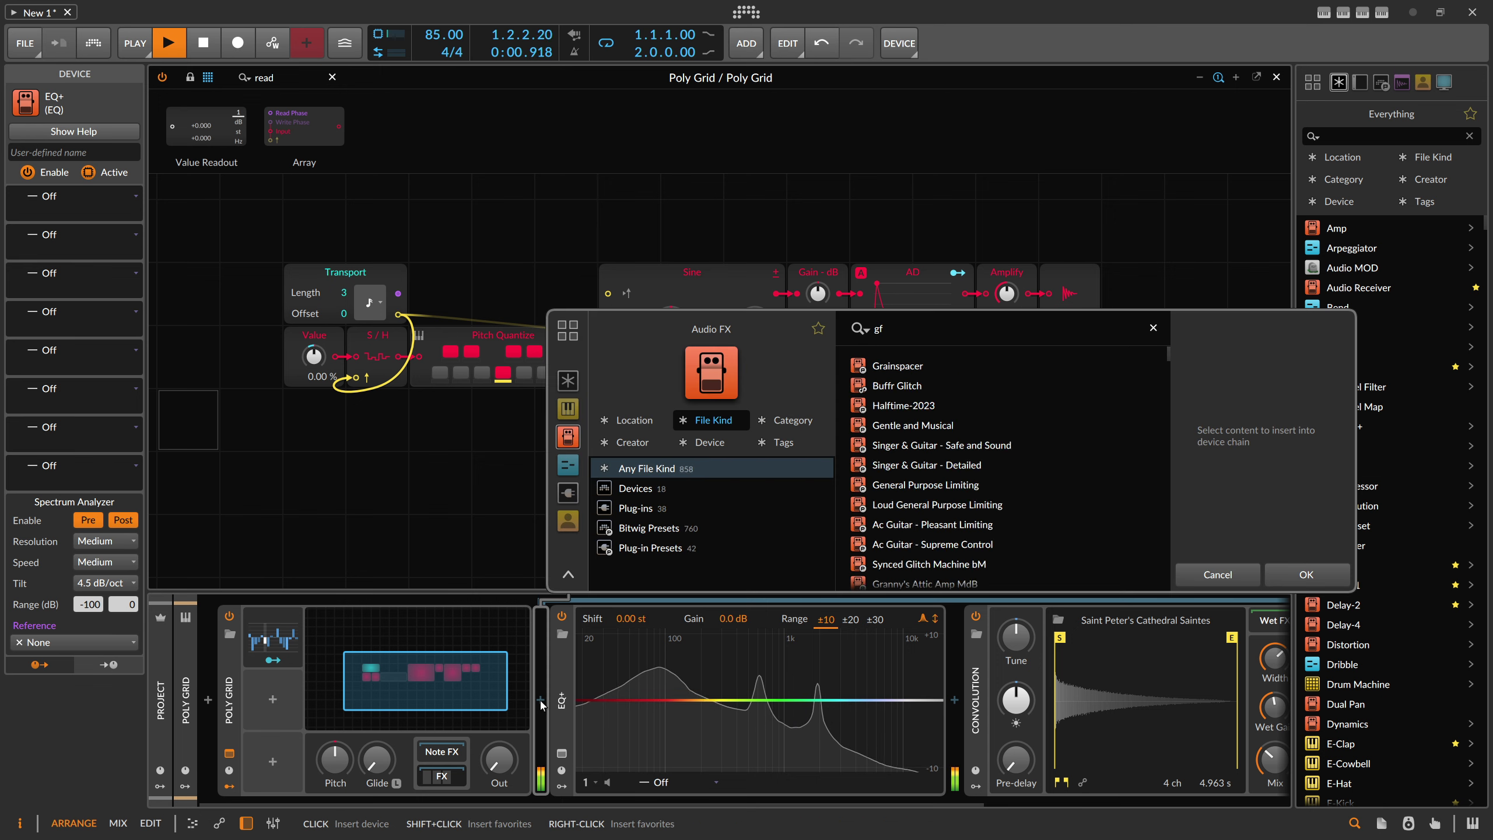
key(BackSpace)
key(BackSpace)
text(gliss)
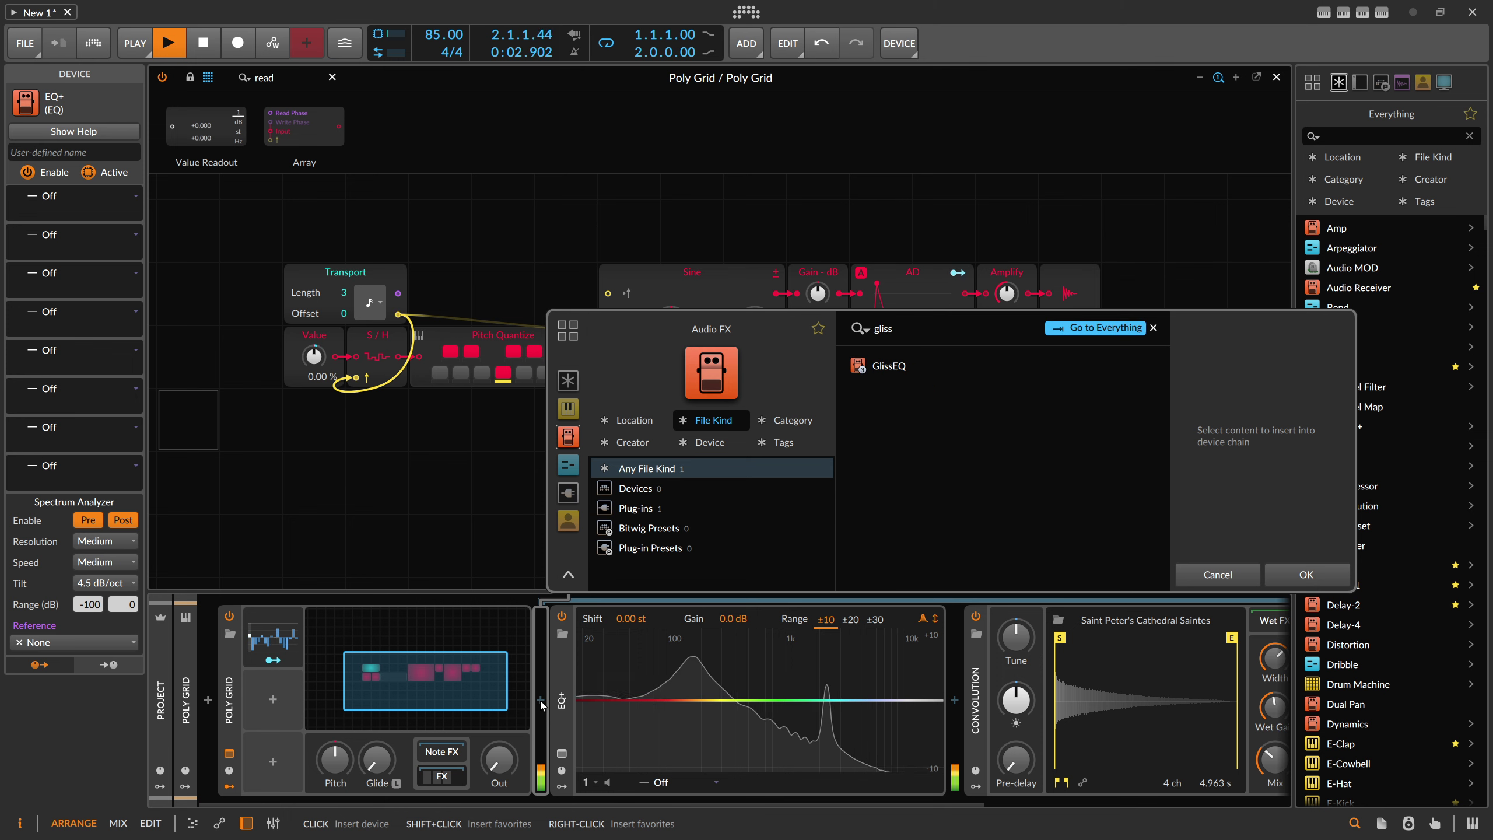
key(Down)
key(Return)
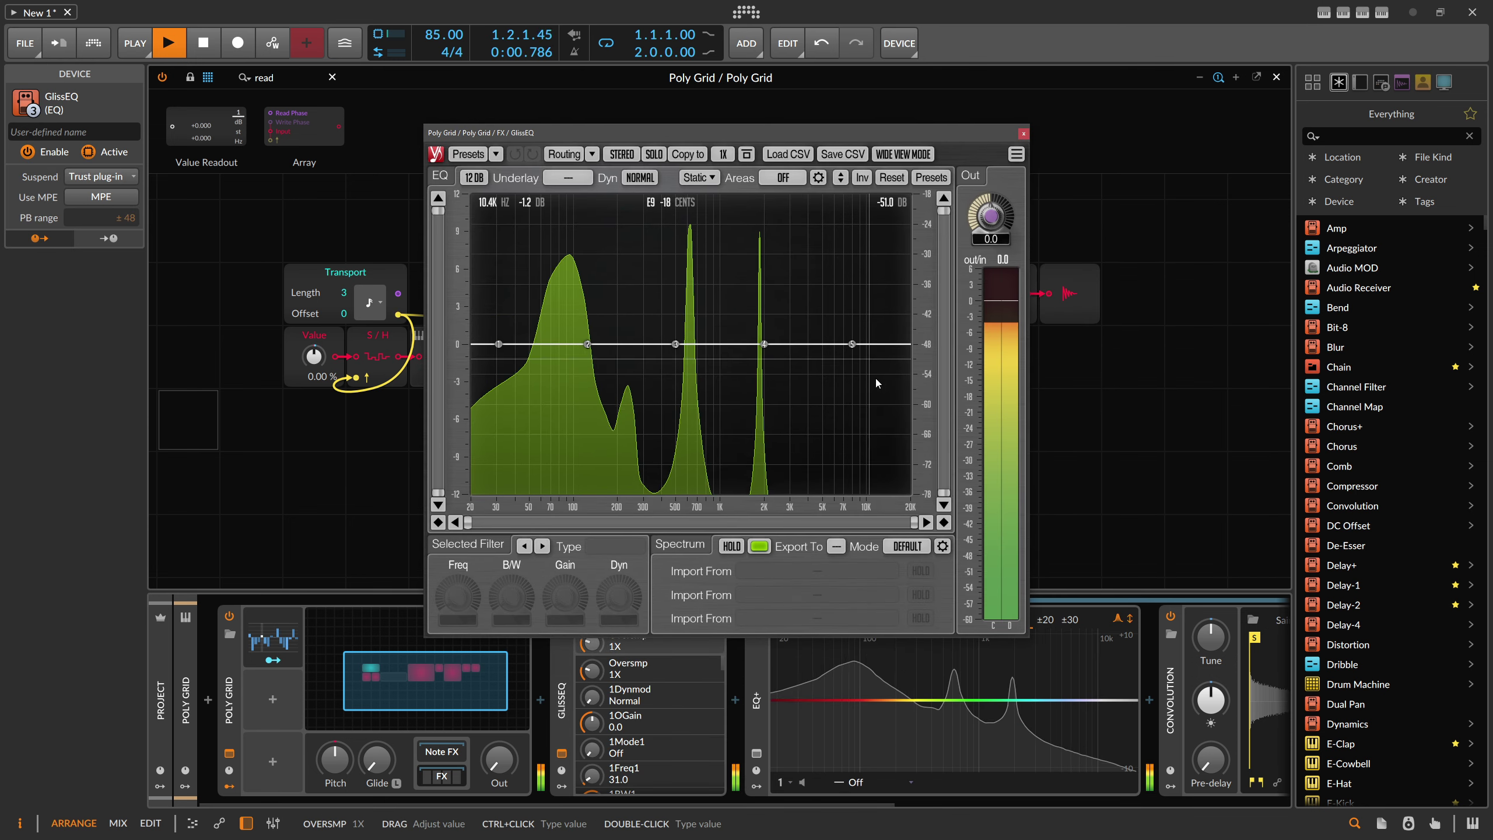
Step: Examine the slope setting in GlissEQ's Spectrum Mode Editor and remove GlissEQ from the device chain
click(943, 546)
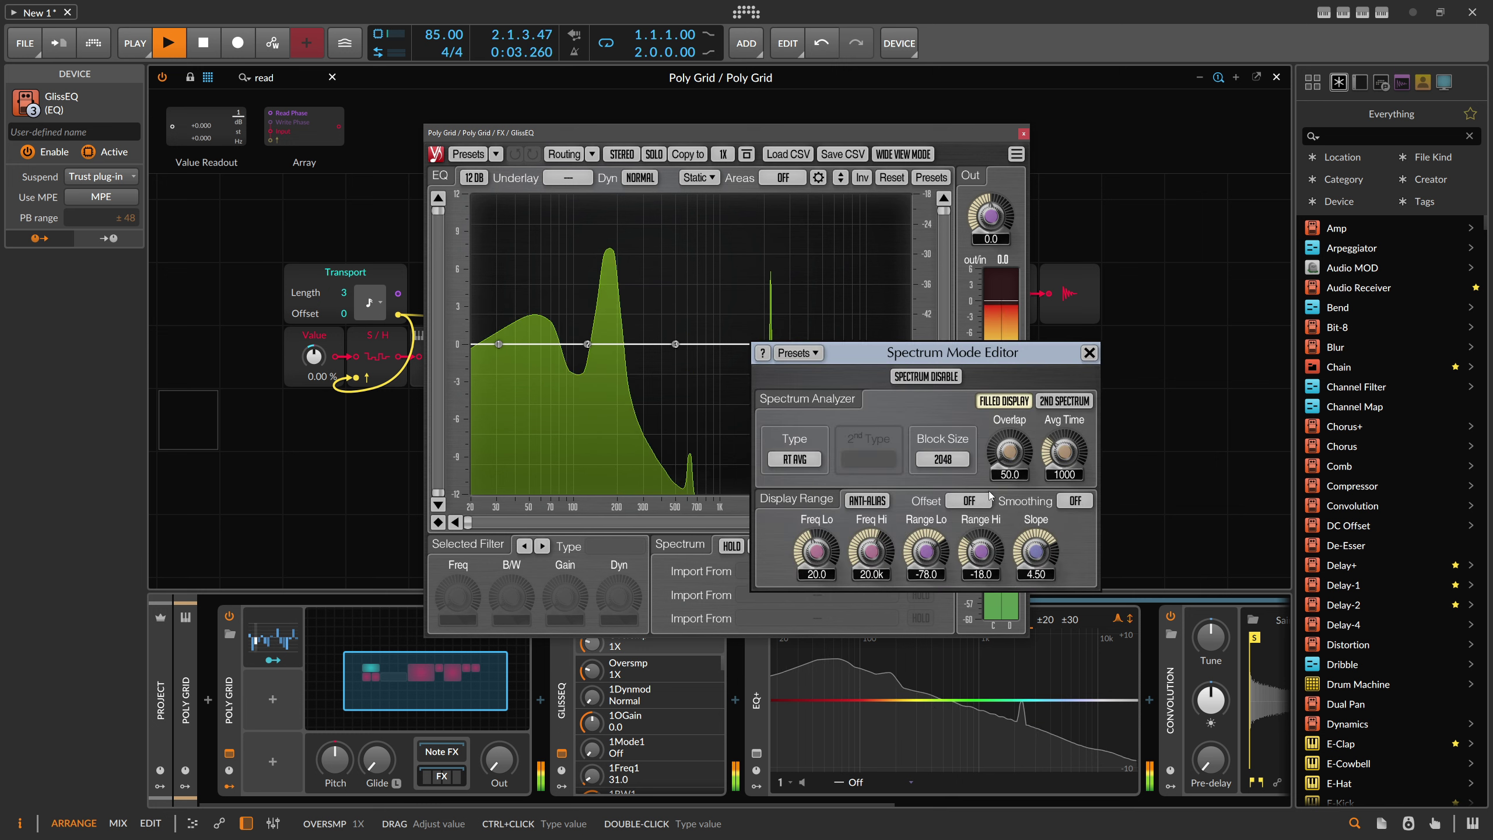
mouse_move(1048, 553)
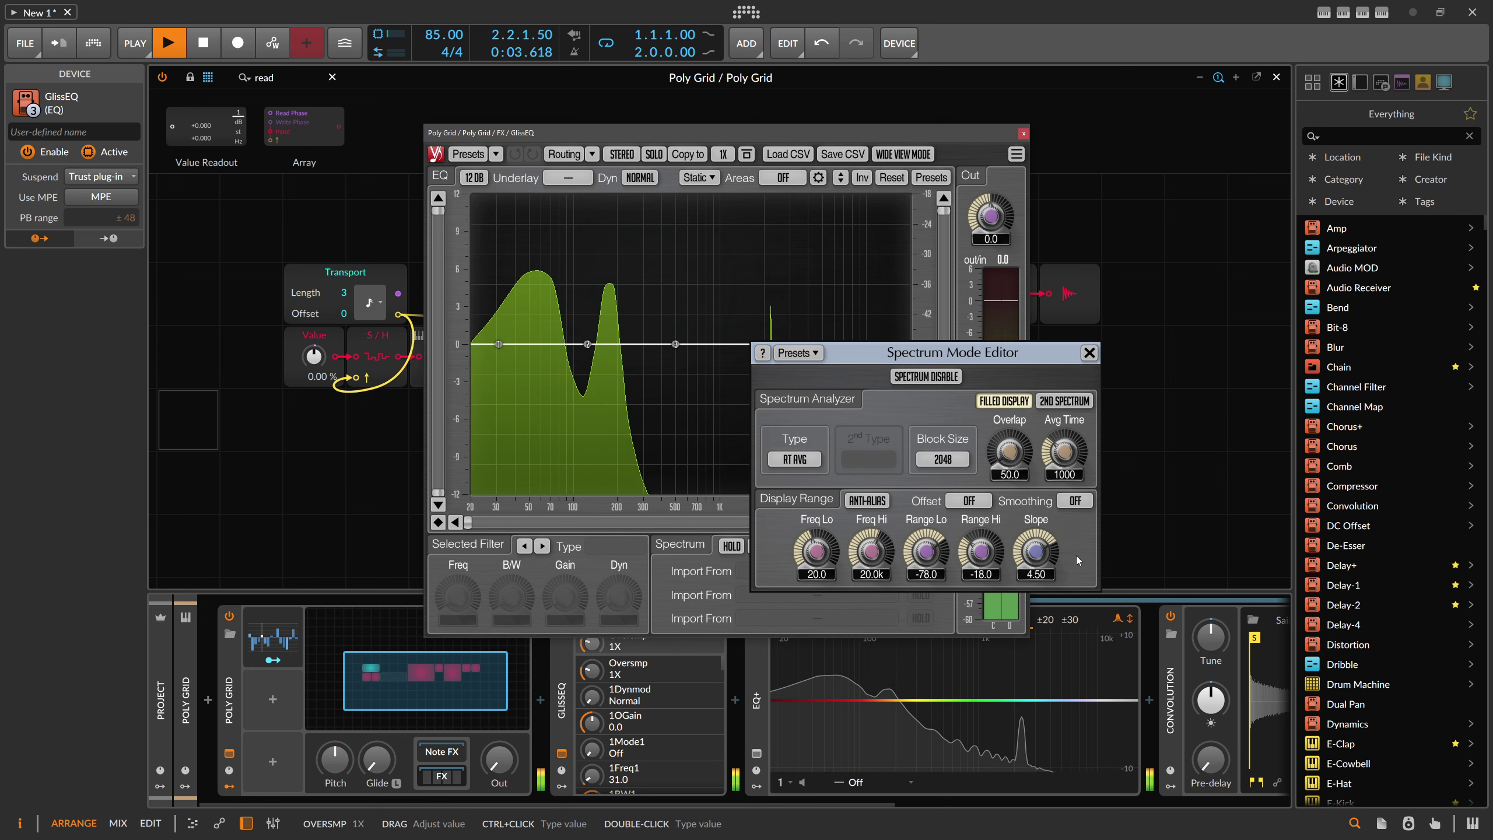
click(1090, 353)
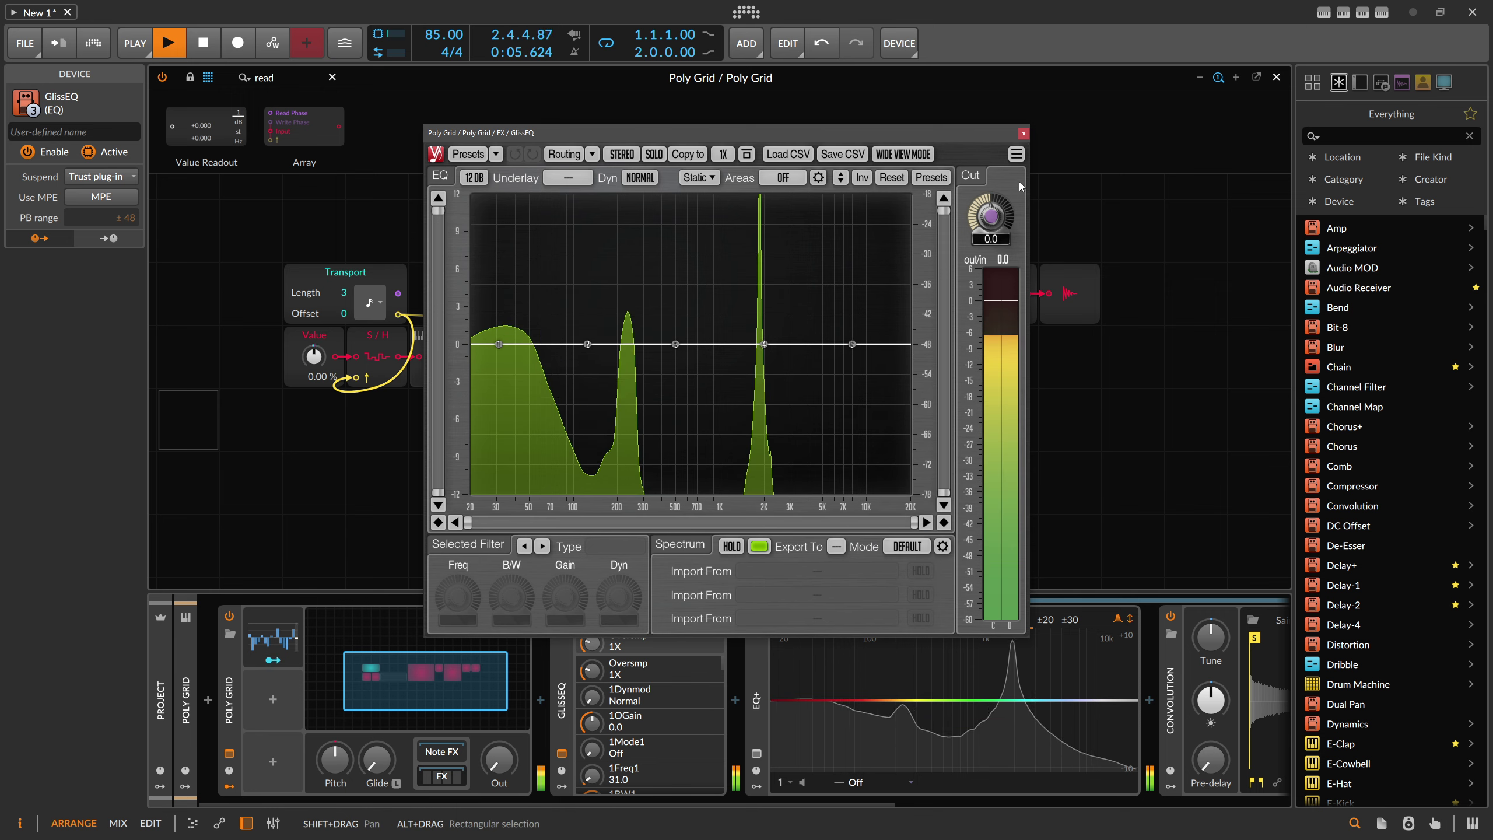
drag(908, 134, 892, 146)
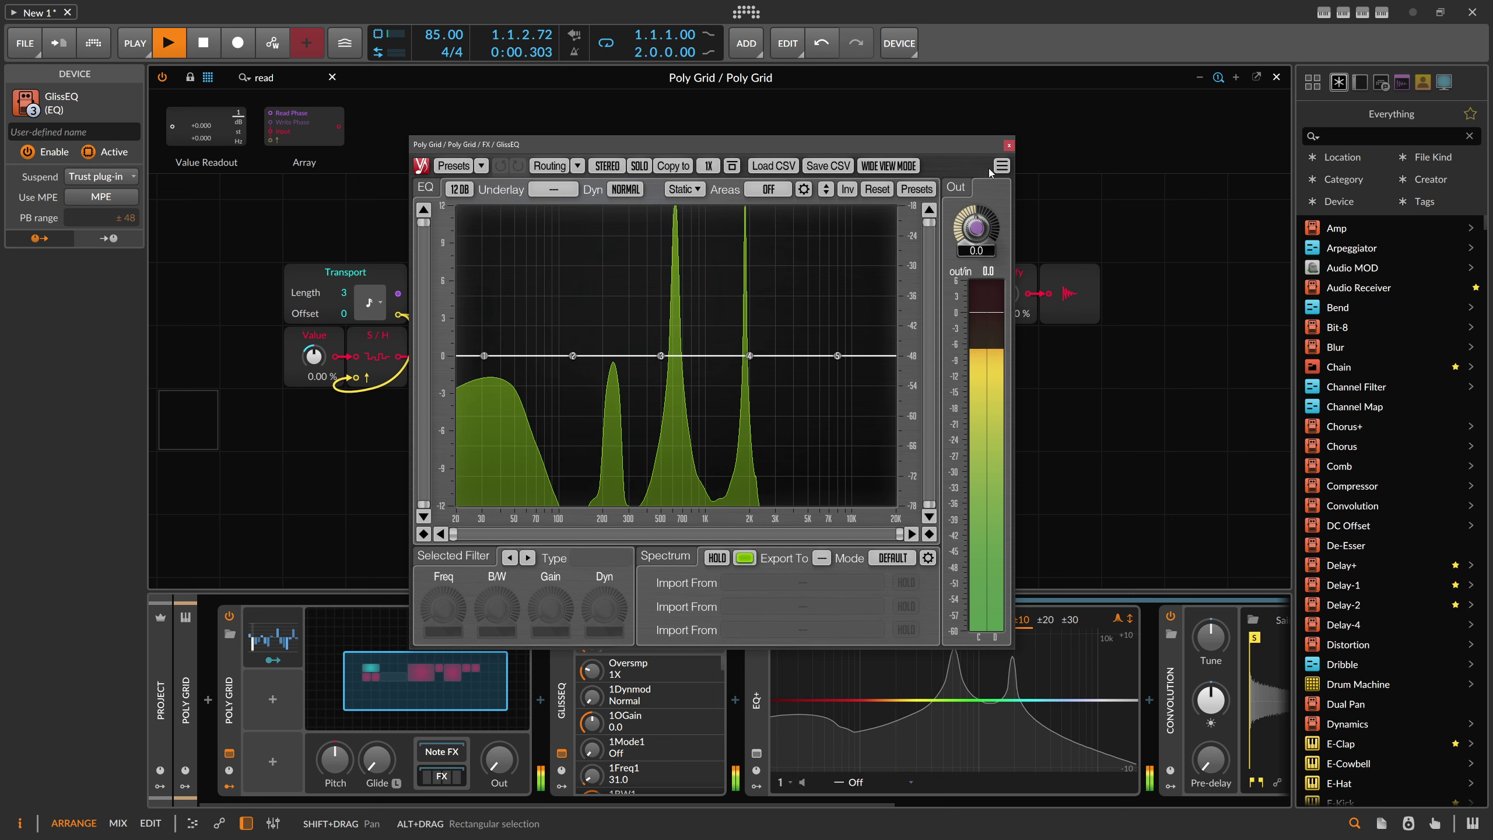
click(562, 709)
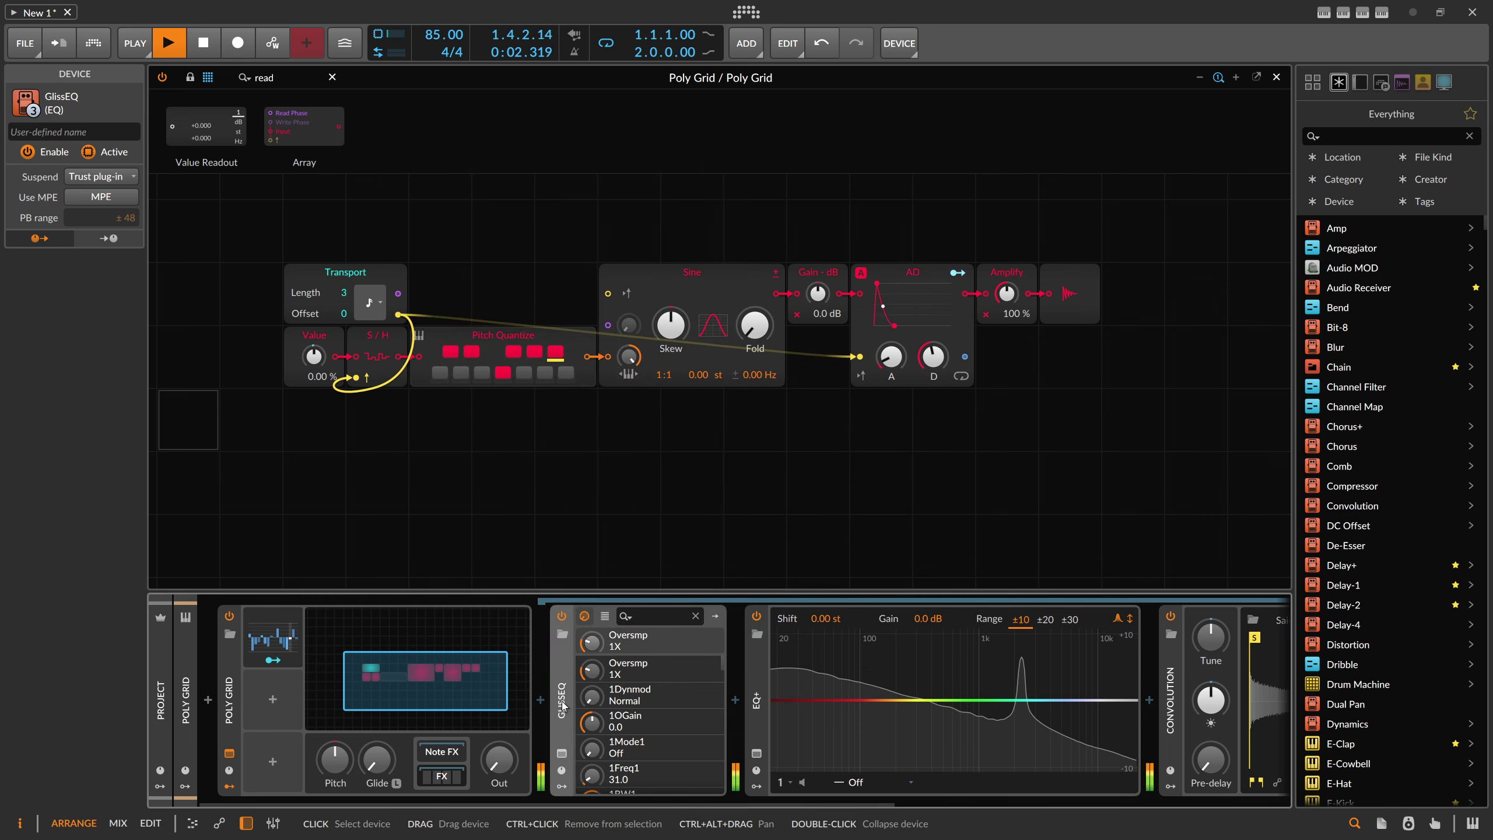
key(Delete)
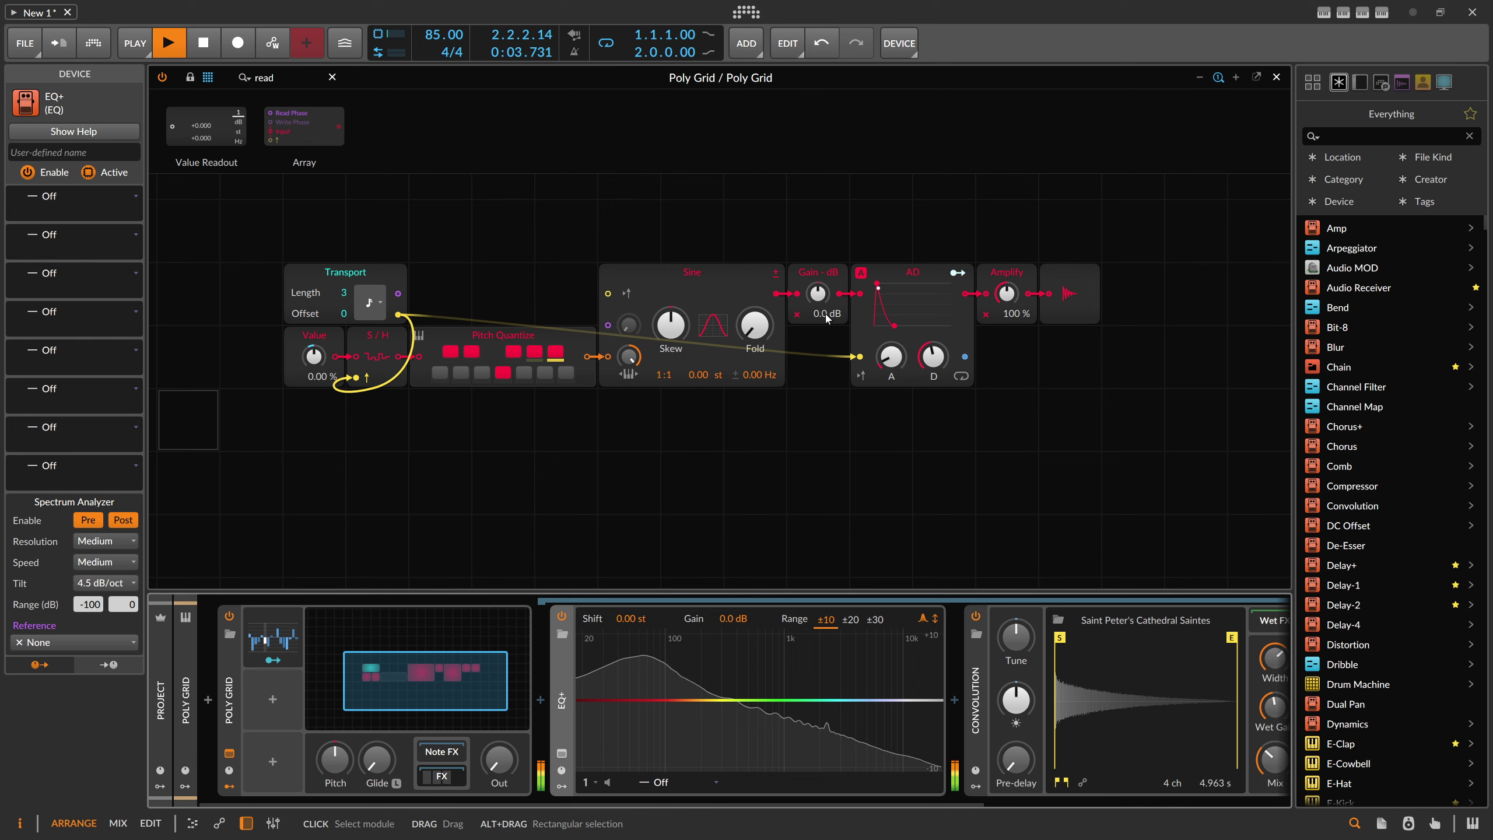
Step: Try a Bell cut of -3.9 dB at 2.31 kHz in EQ+ and remove the band
drag(835, 677, 827, 727)
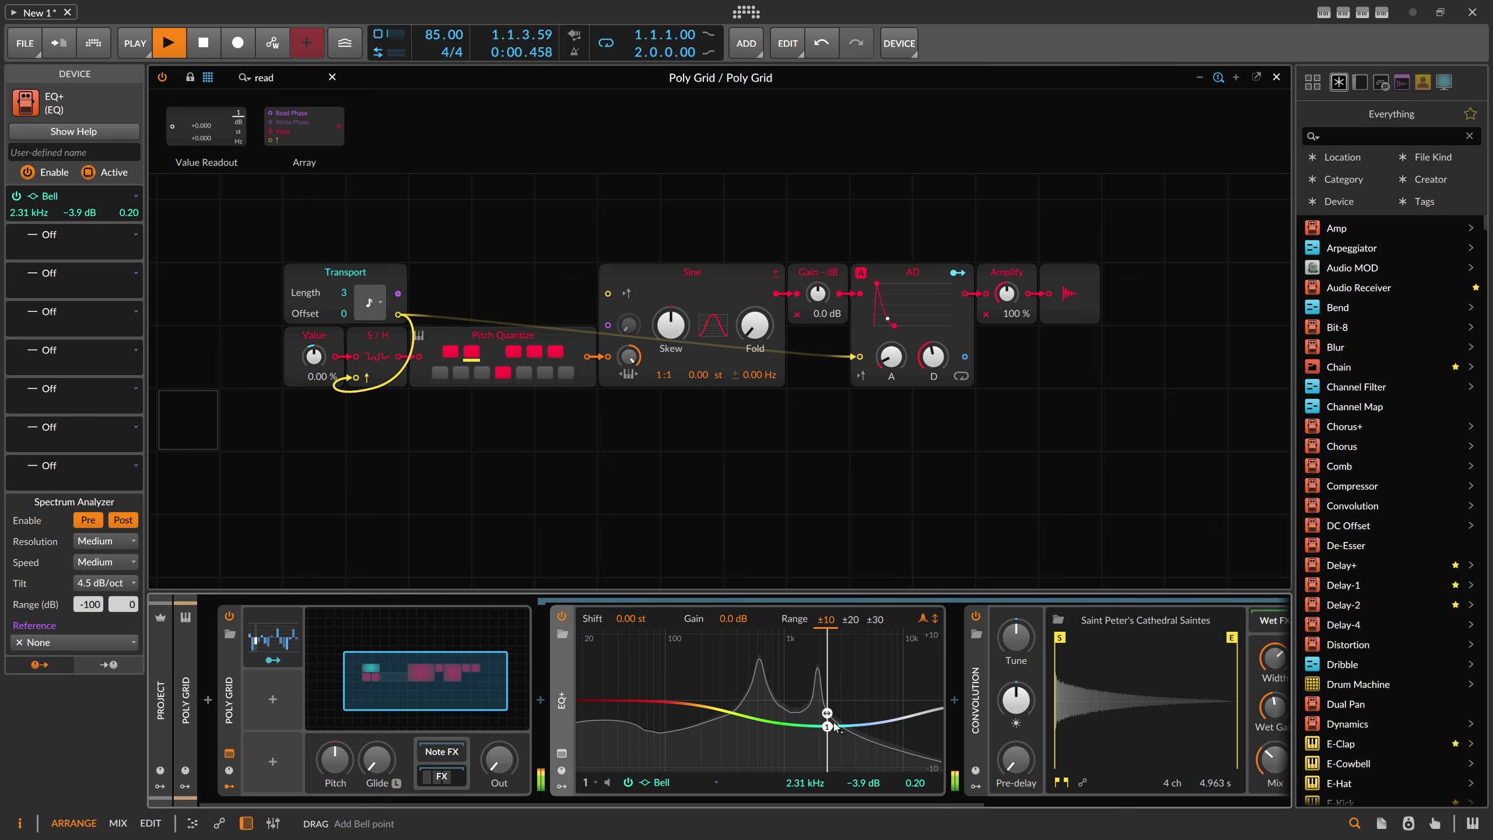
double_click(827, 725)
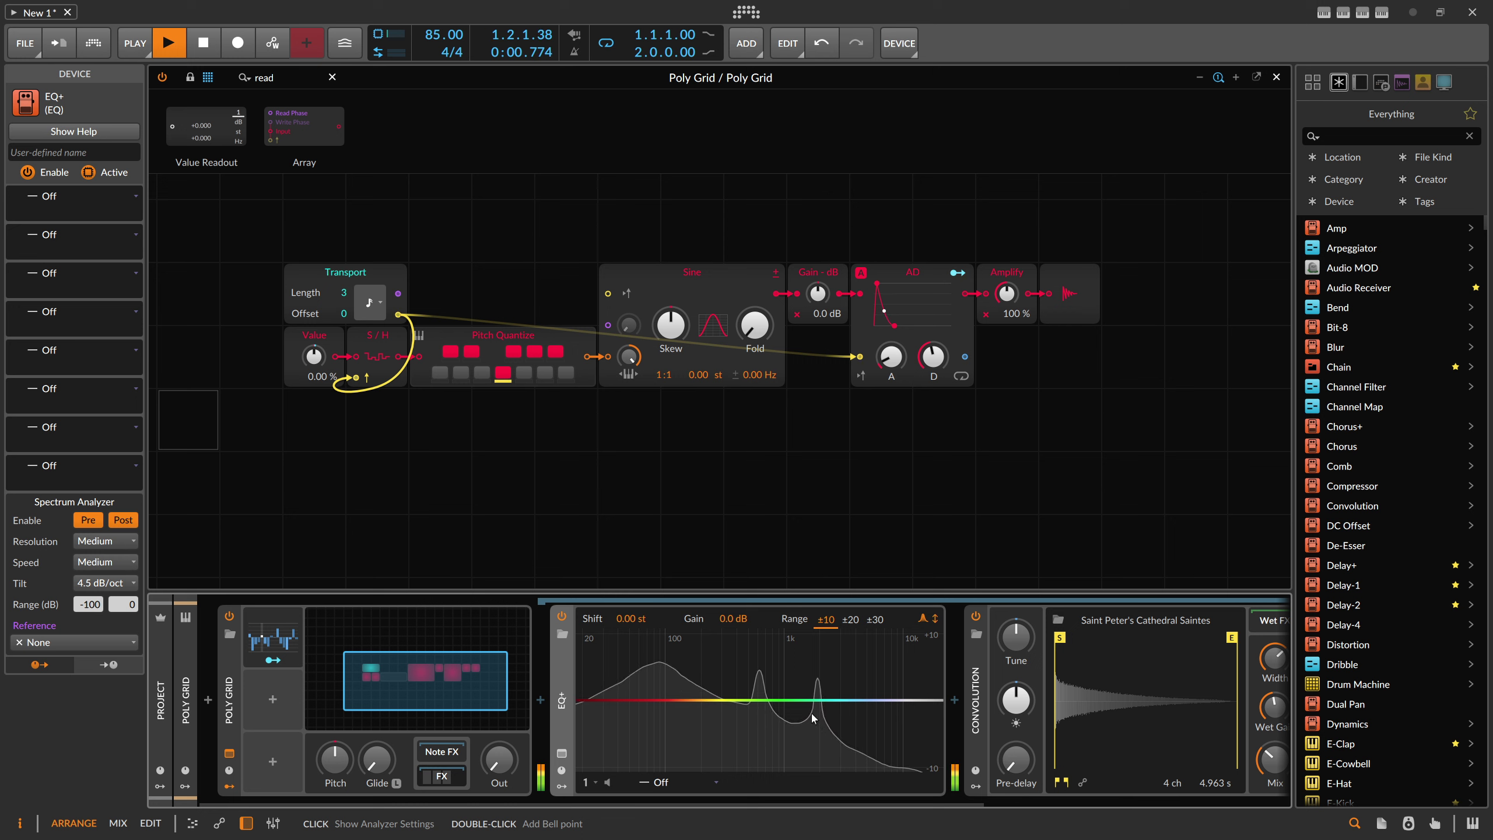
Step: Add a Keytrack+ modulator to the Poly Grid device and open its curve for editing
click(275, 706)
text(key)
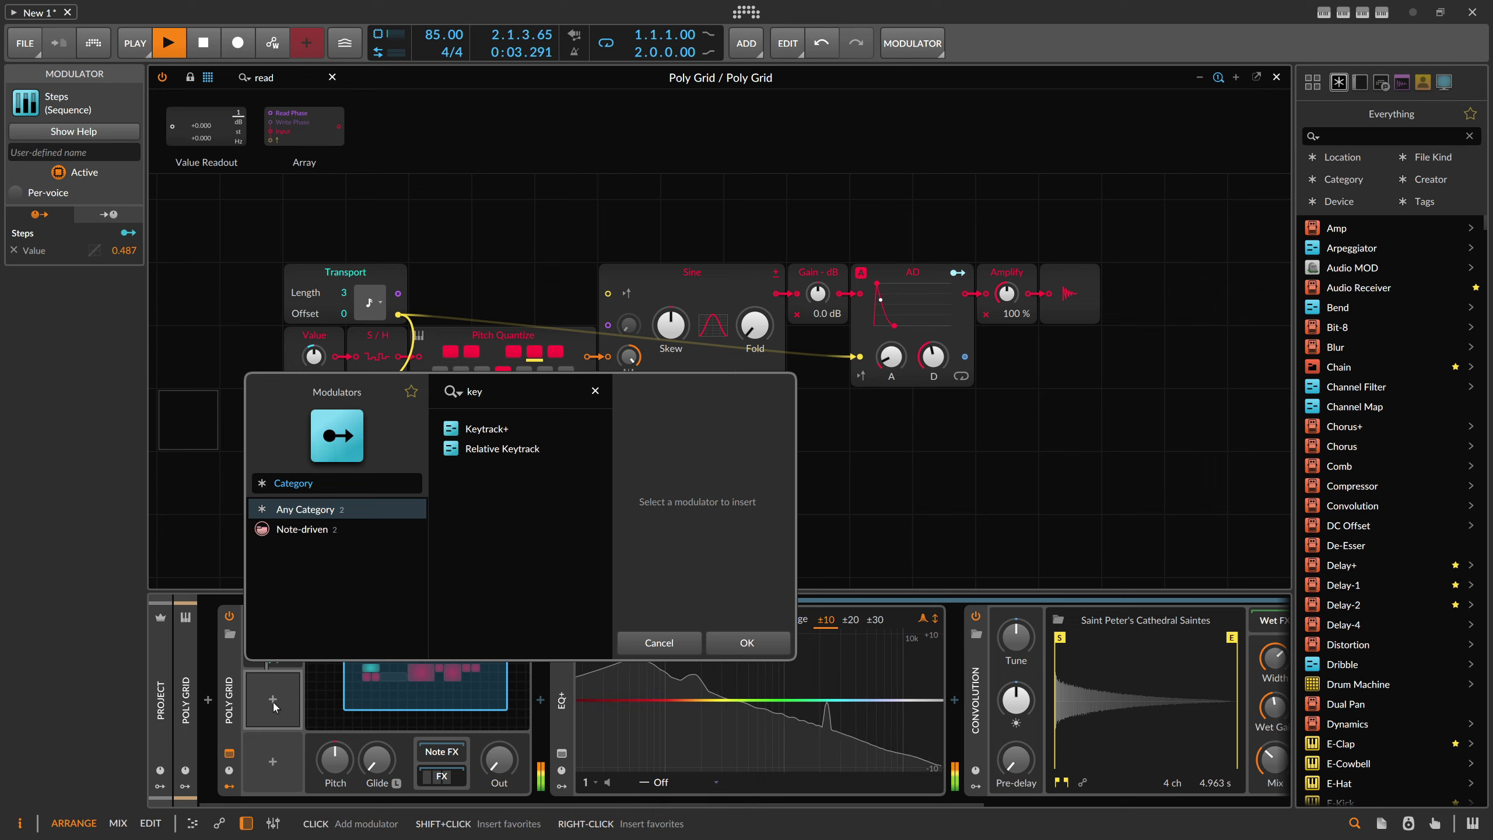
key(Return)
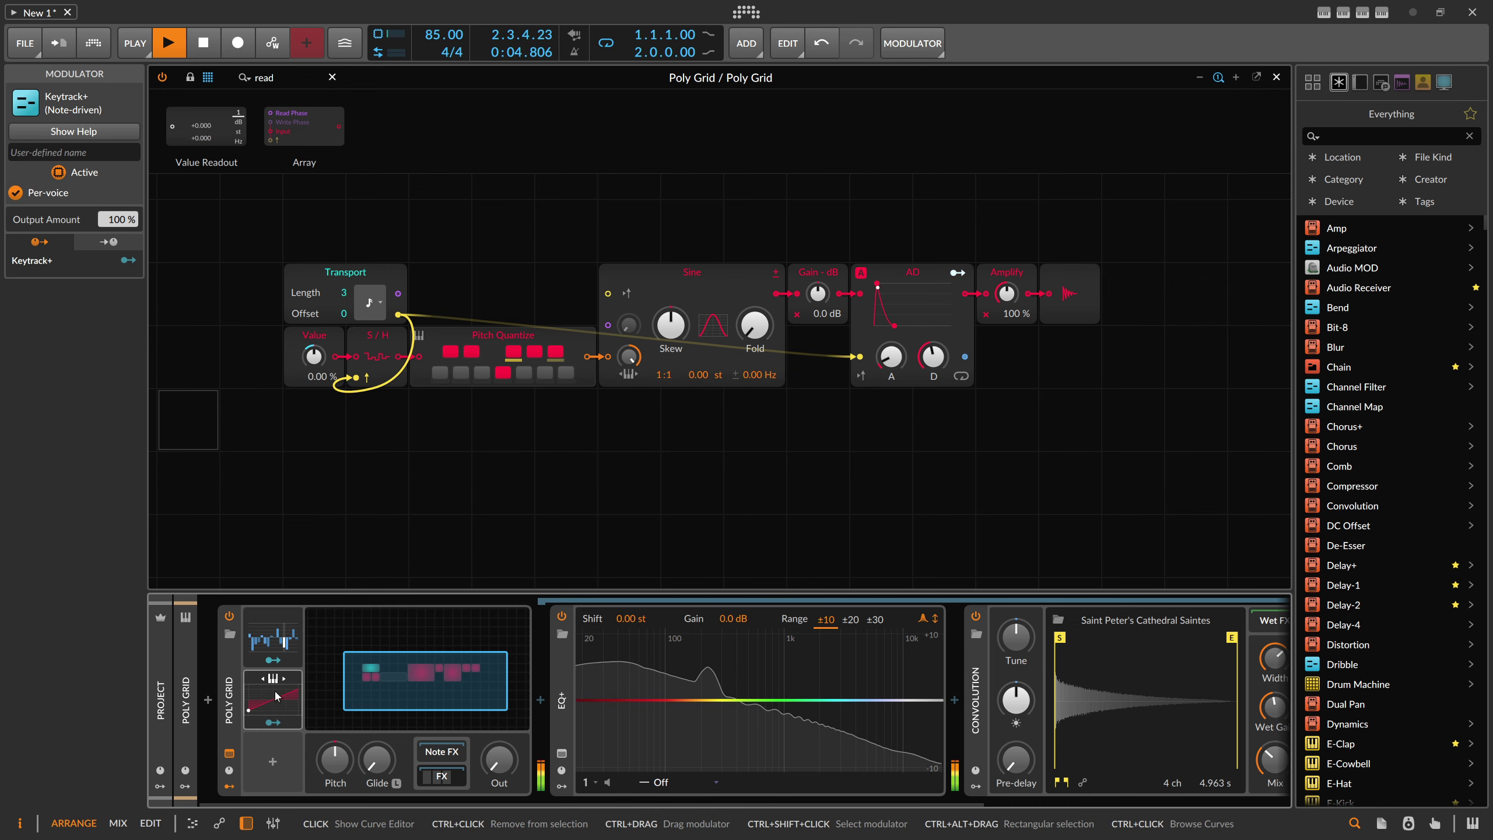
click(276, 696)
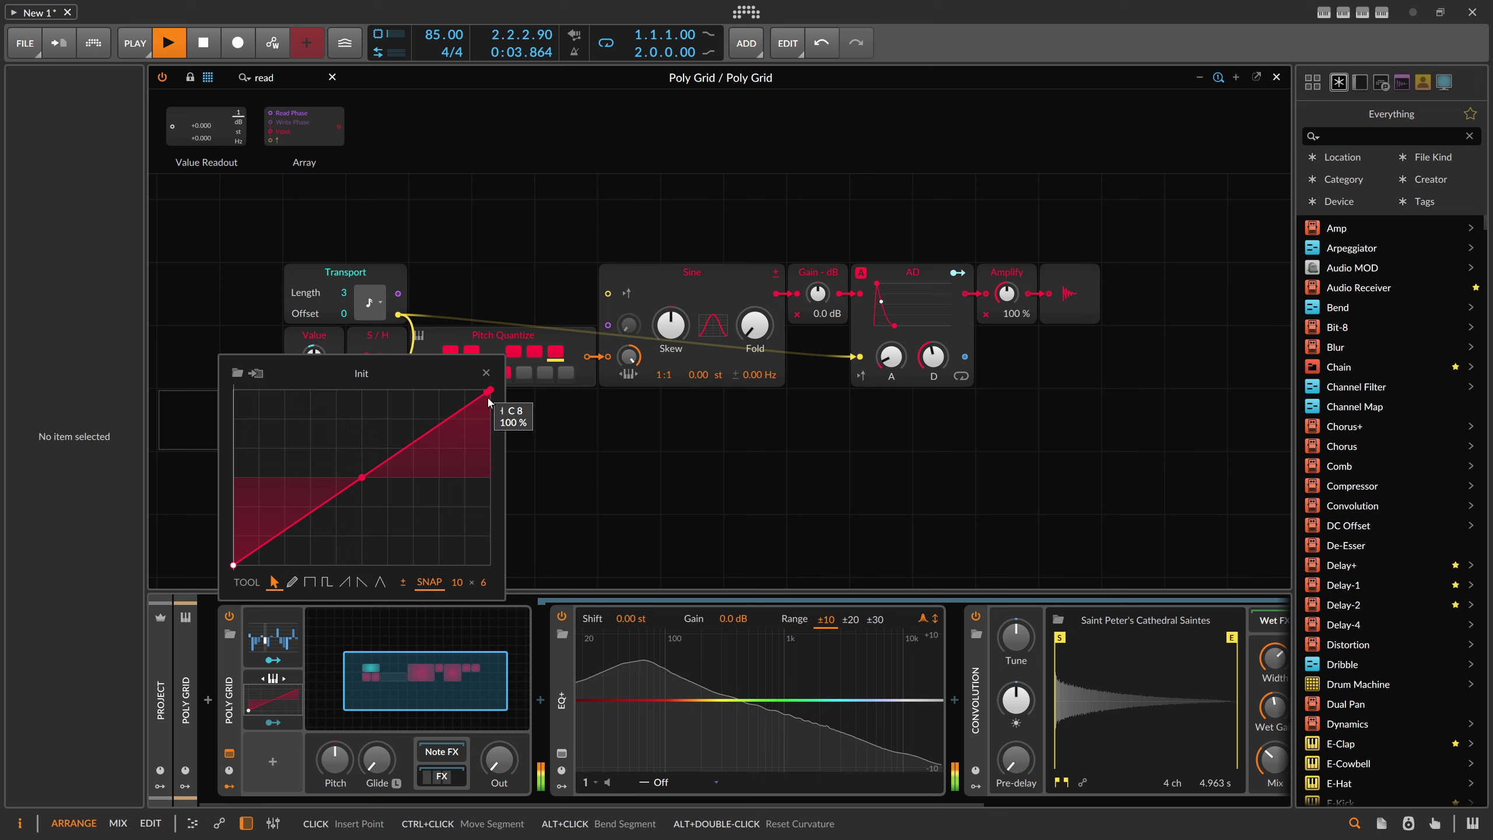
Step: Close the curve editor and delete the Keytrack+ modulator from the Poly Grid device
click(489, 378)
click(251, 682)
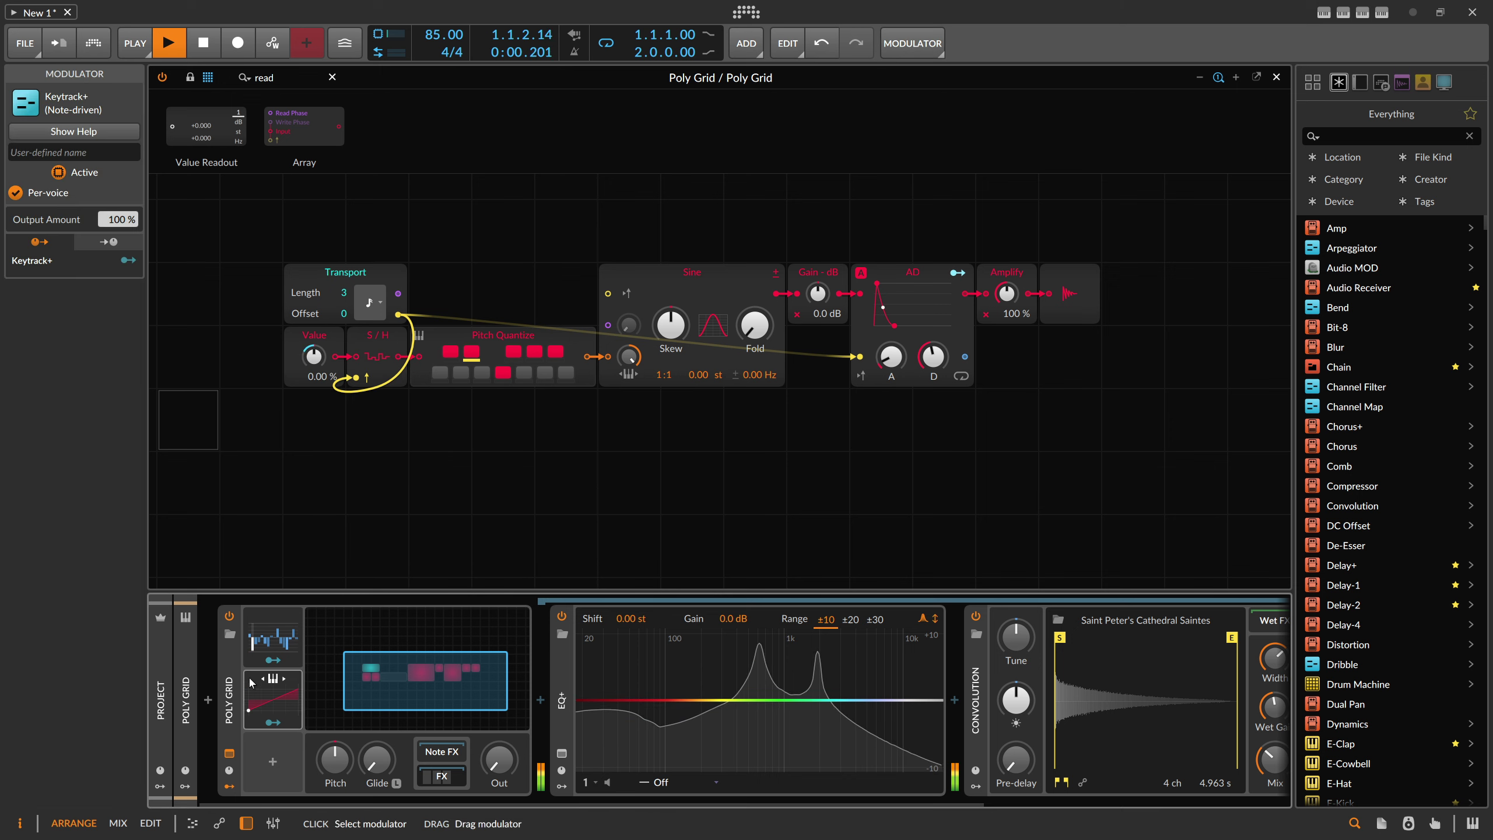
key(Delete)
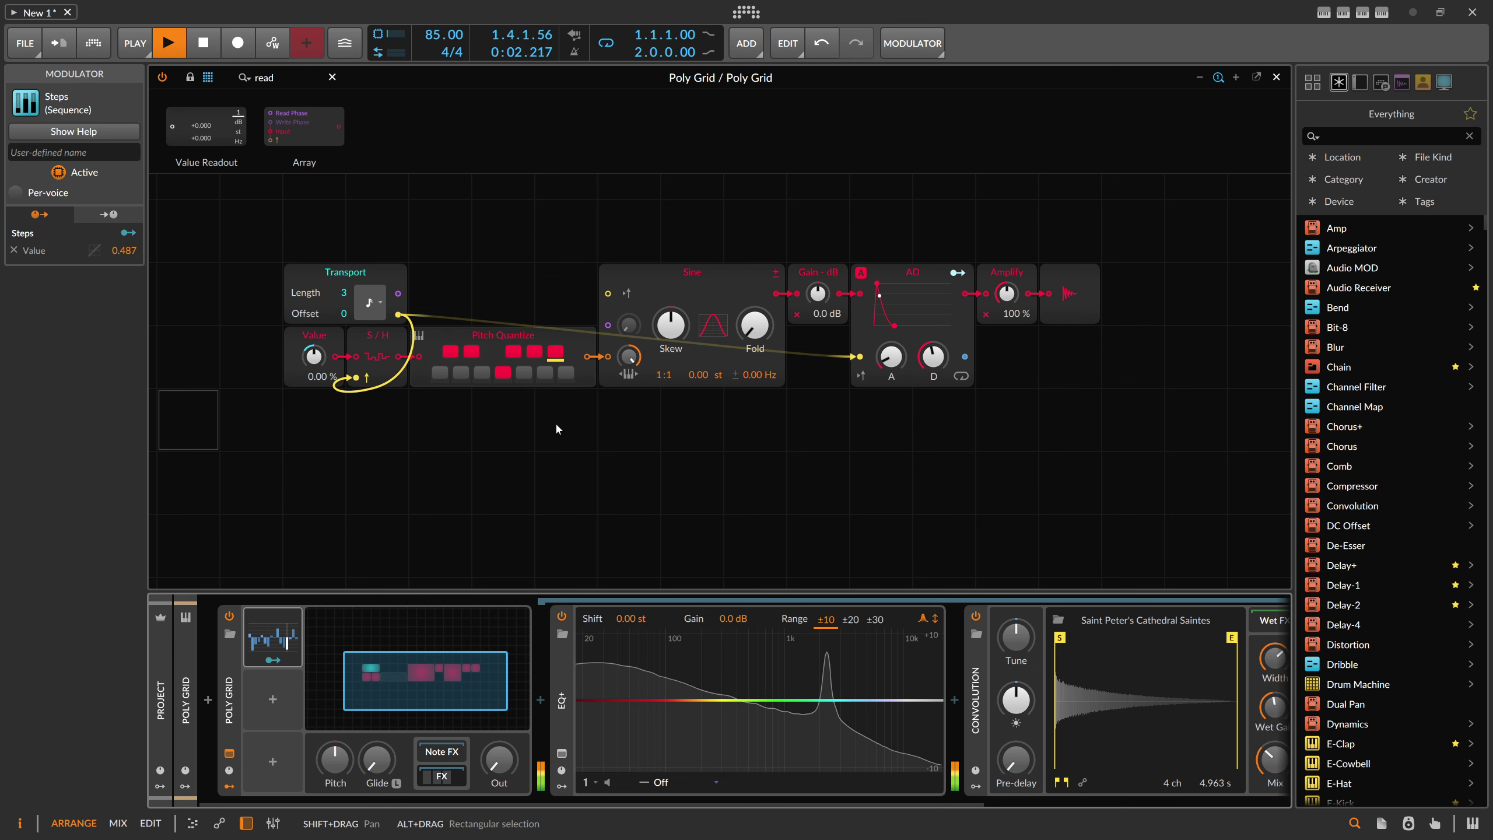
Step: Raise the Poly Grid device's output level slightly and select the EQ+ device
drag(527, 451, 586, 468)
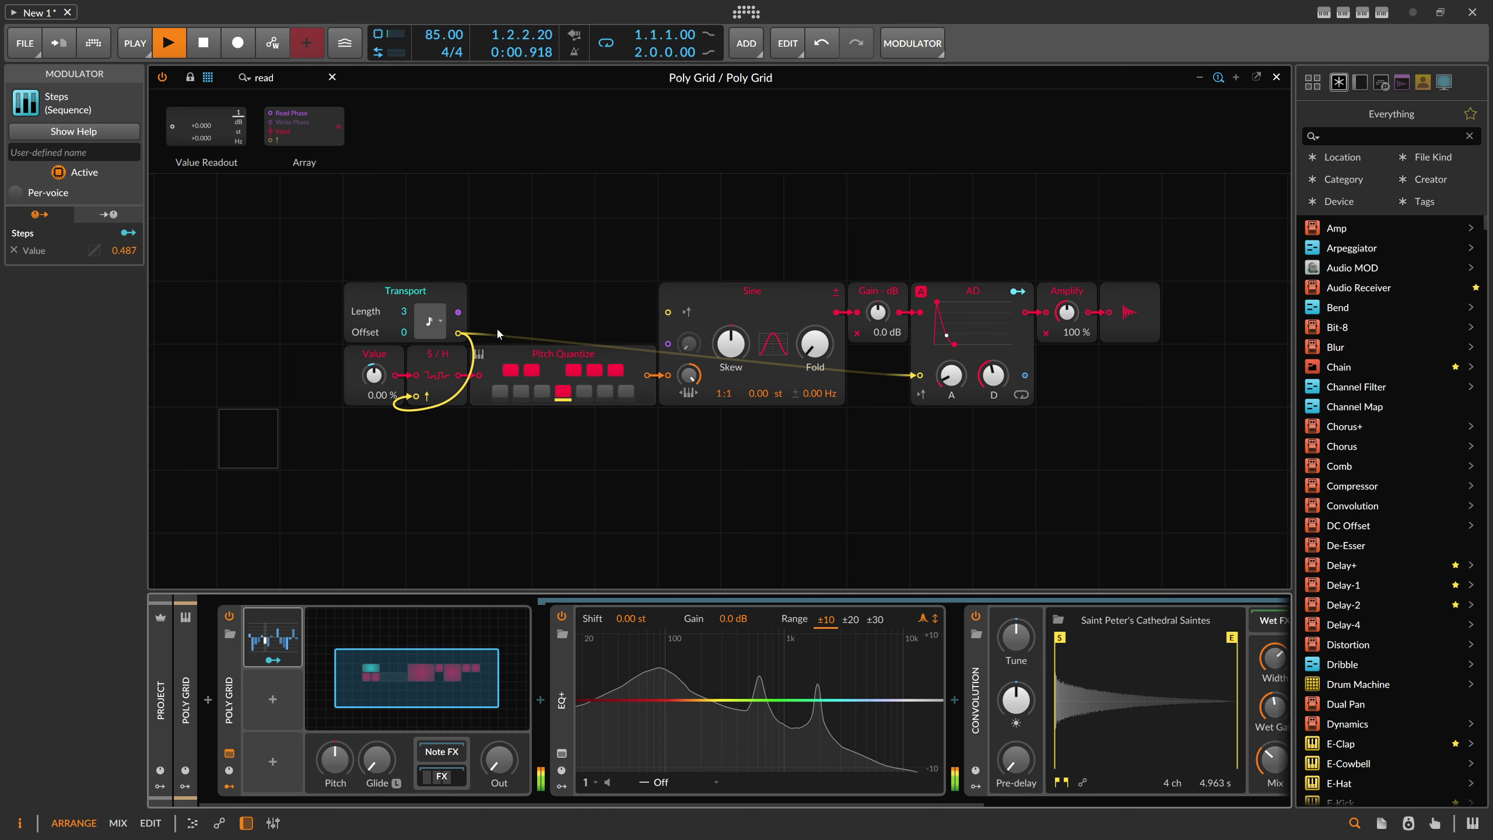
drag(656, 455, 637, 453)
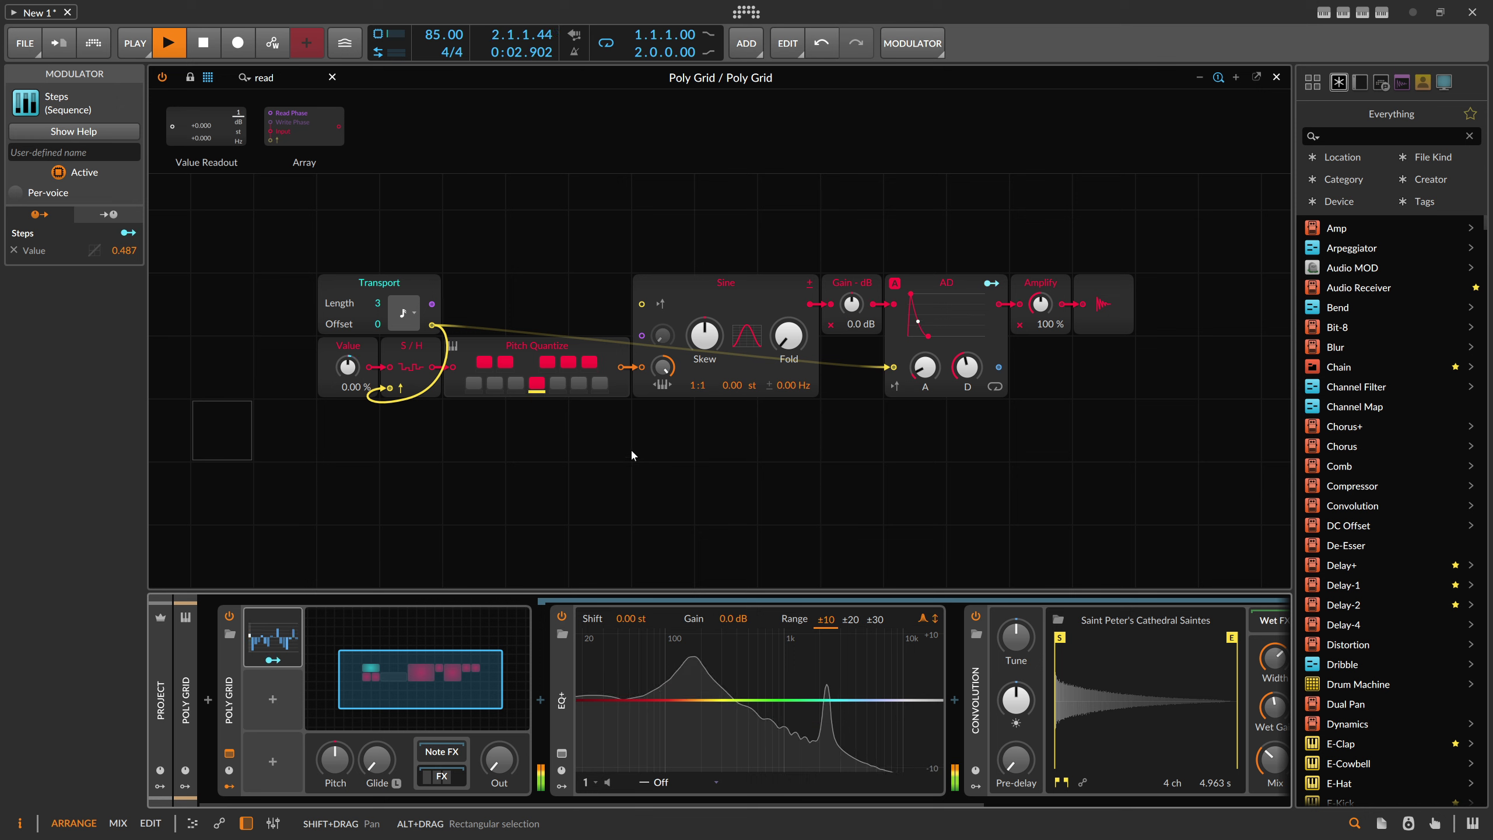
drag(498, 759, 499, 751)
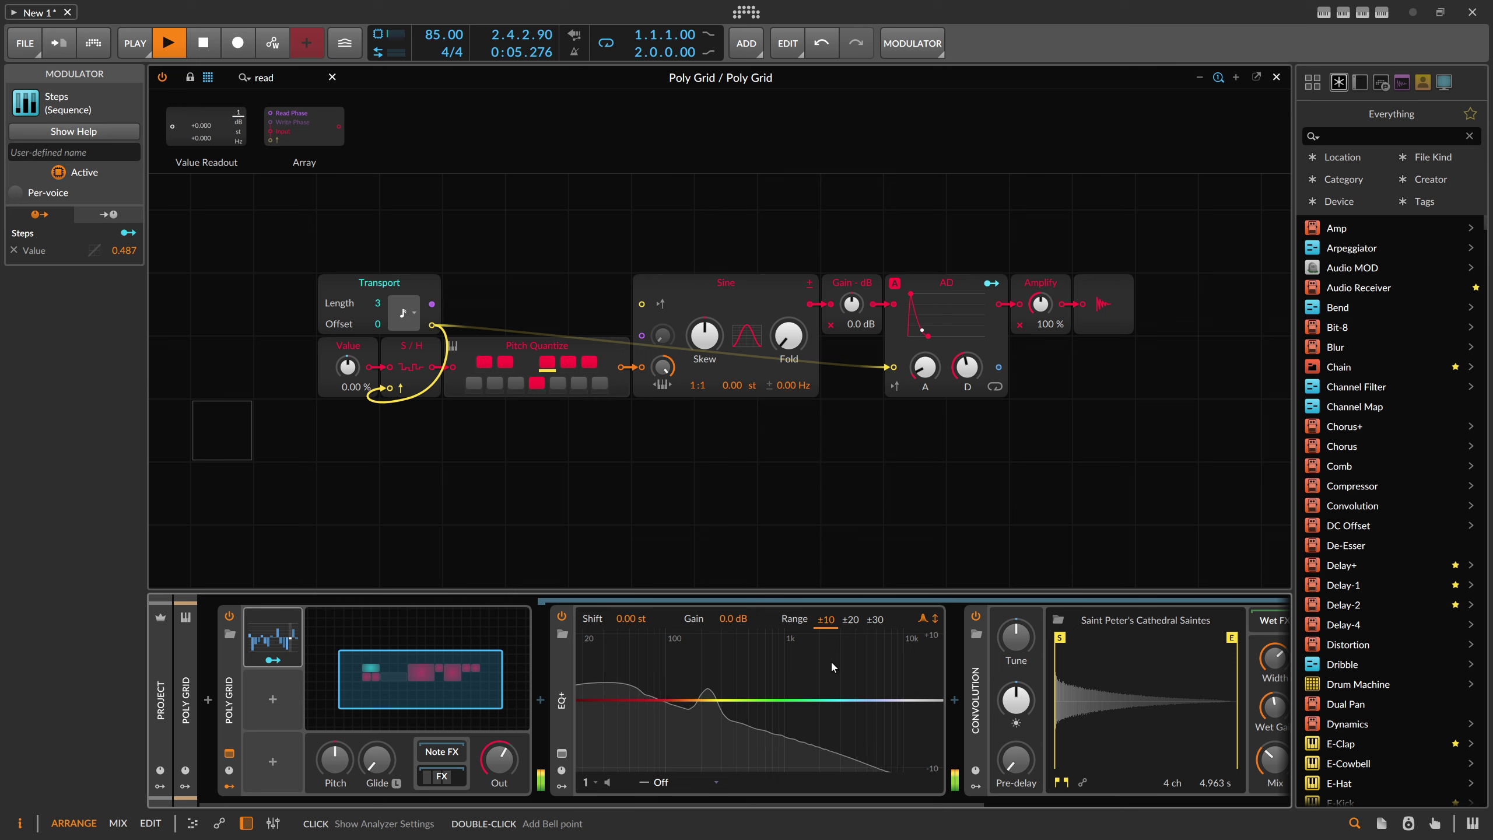
click(705, 651)
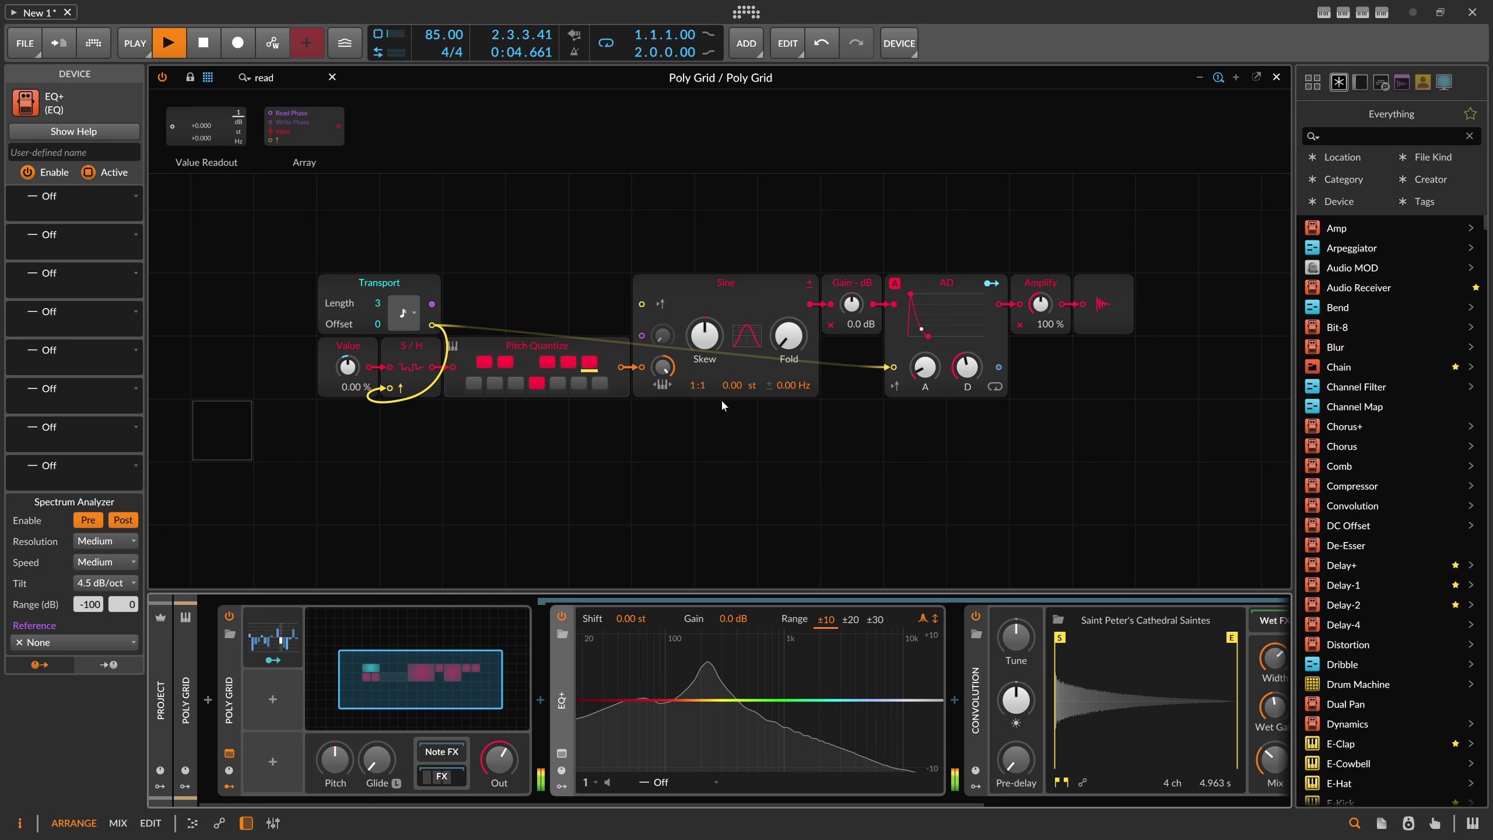
Step: Search the modules for "osc" and add an Oscilloscope below the Sine module, fed by the Pitch Quantize output
click(488, 427)
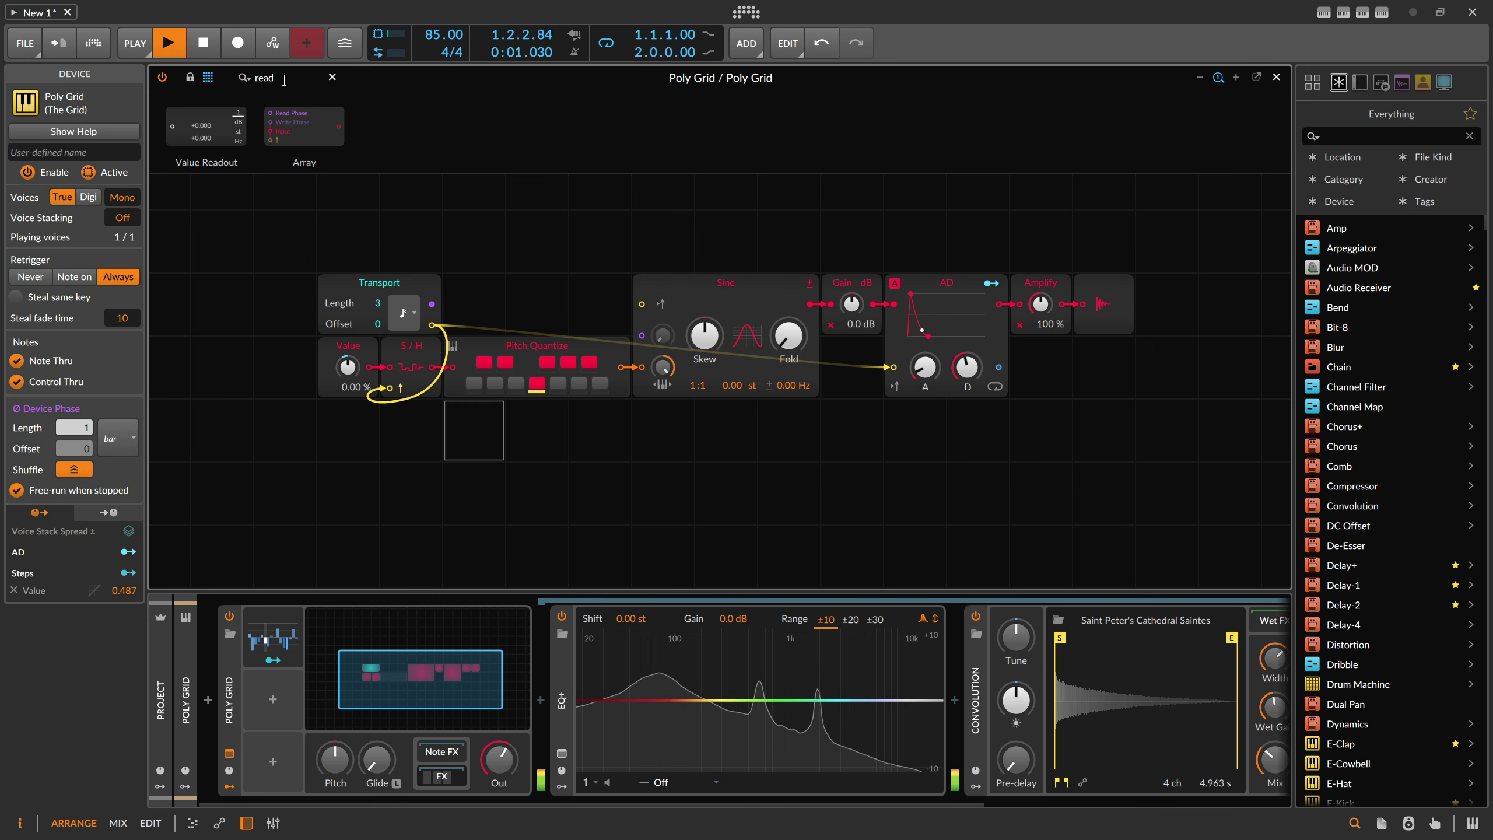
key(BackSpace)
key(BackSpace)
key(BackSpace)
key(BackSpace)
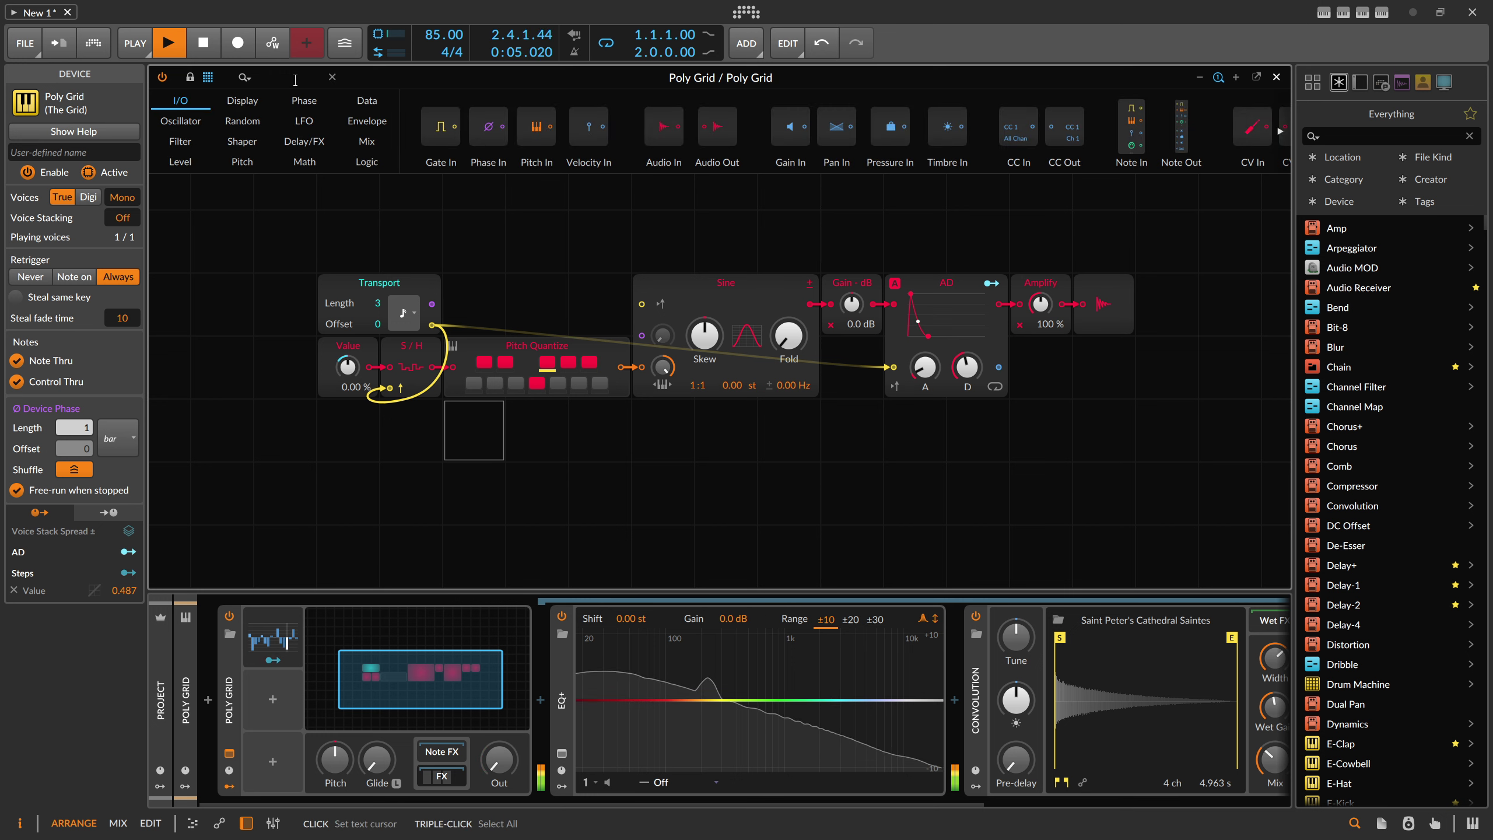
text(osc)
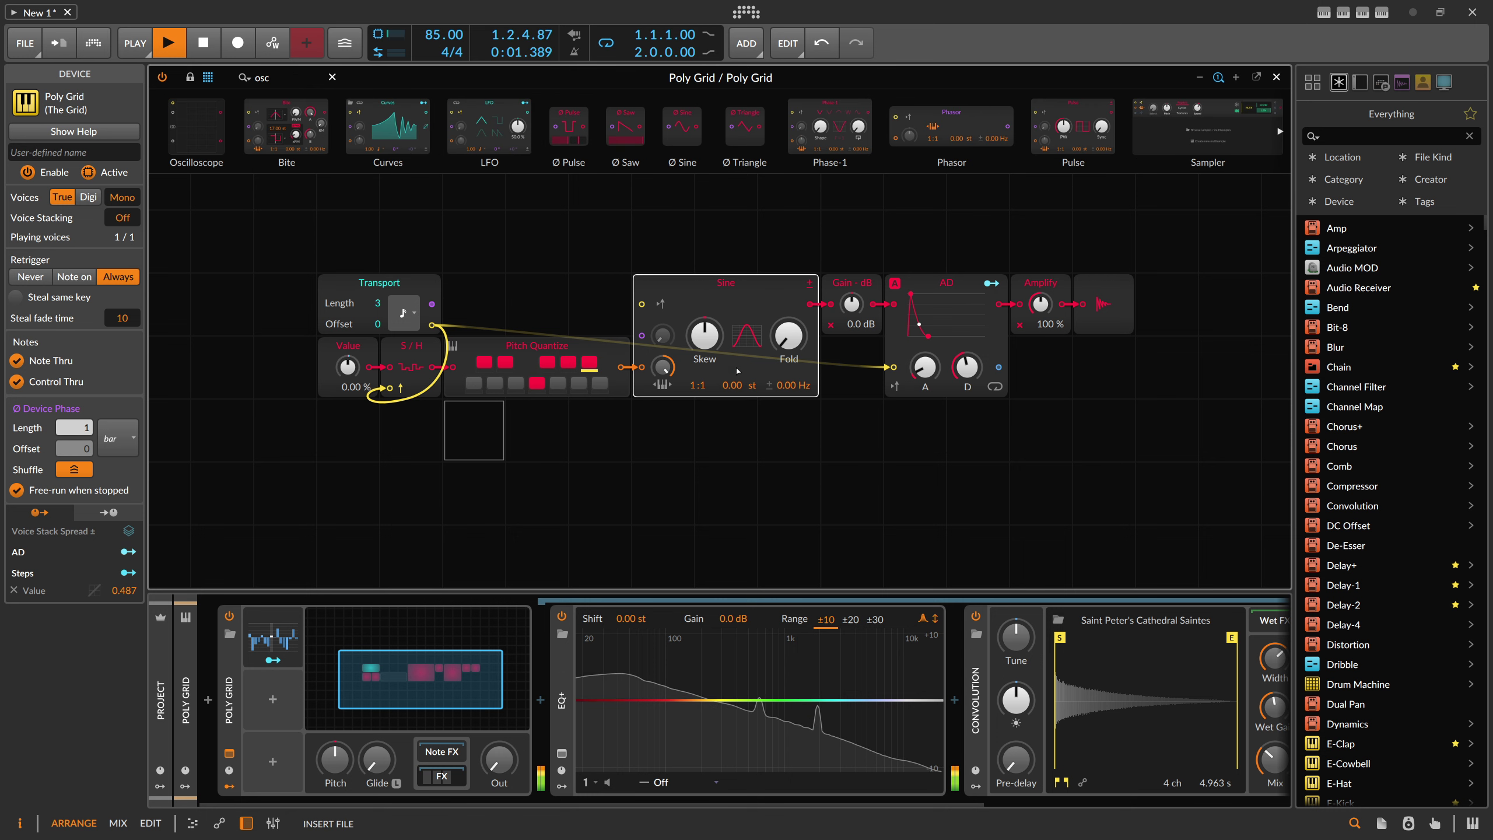
drag(738, 371, 641, 411)
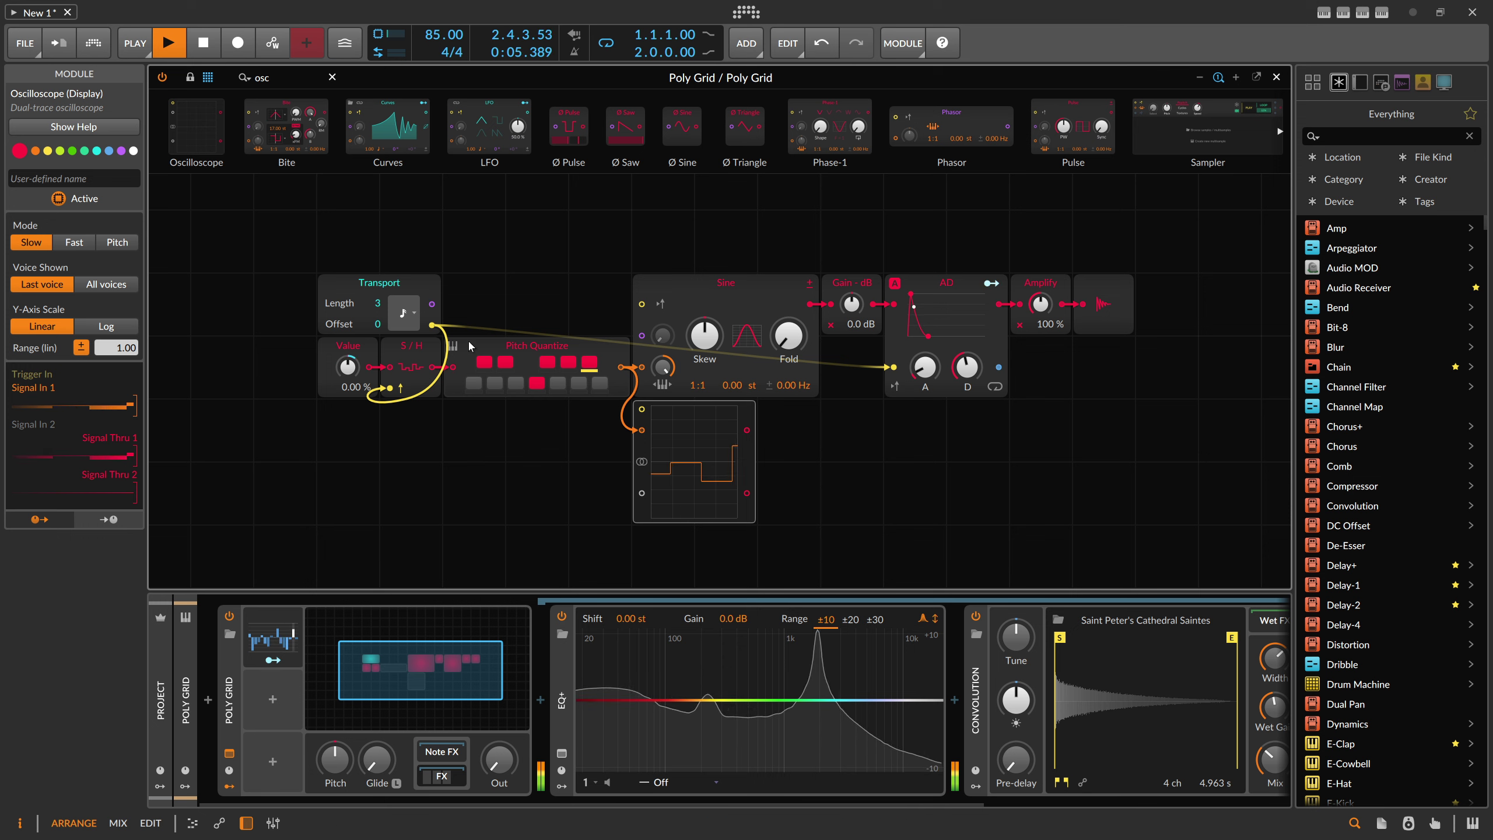
Step: Examine the Value module's modulation and the Steps modulator's sequence that drives it
click(345, 344)
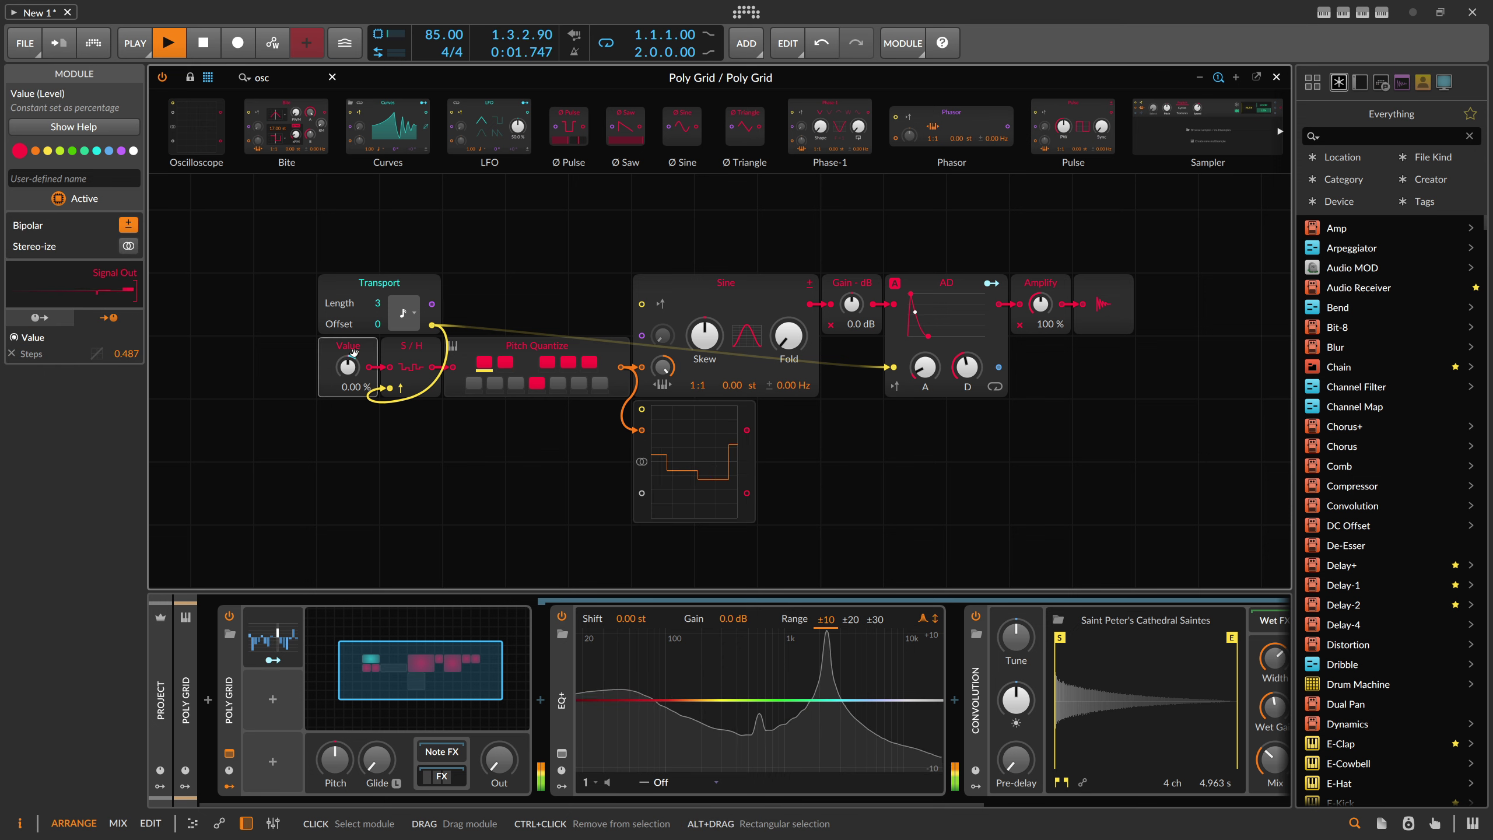
click(274, 629)
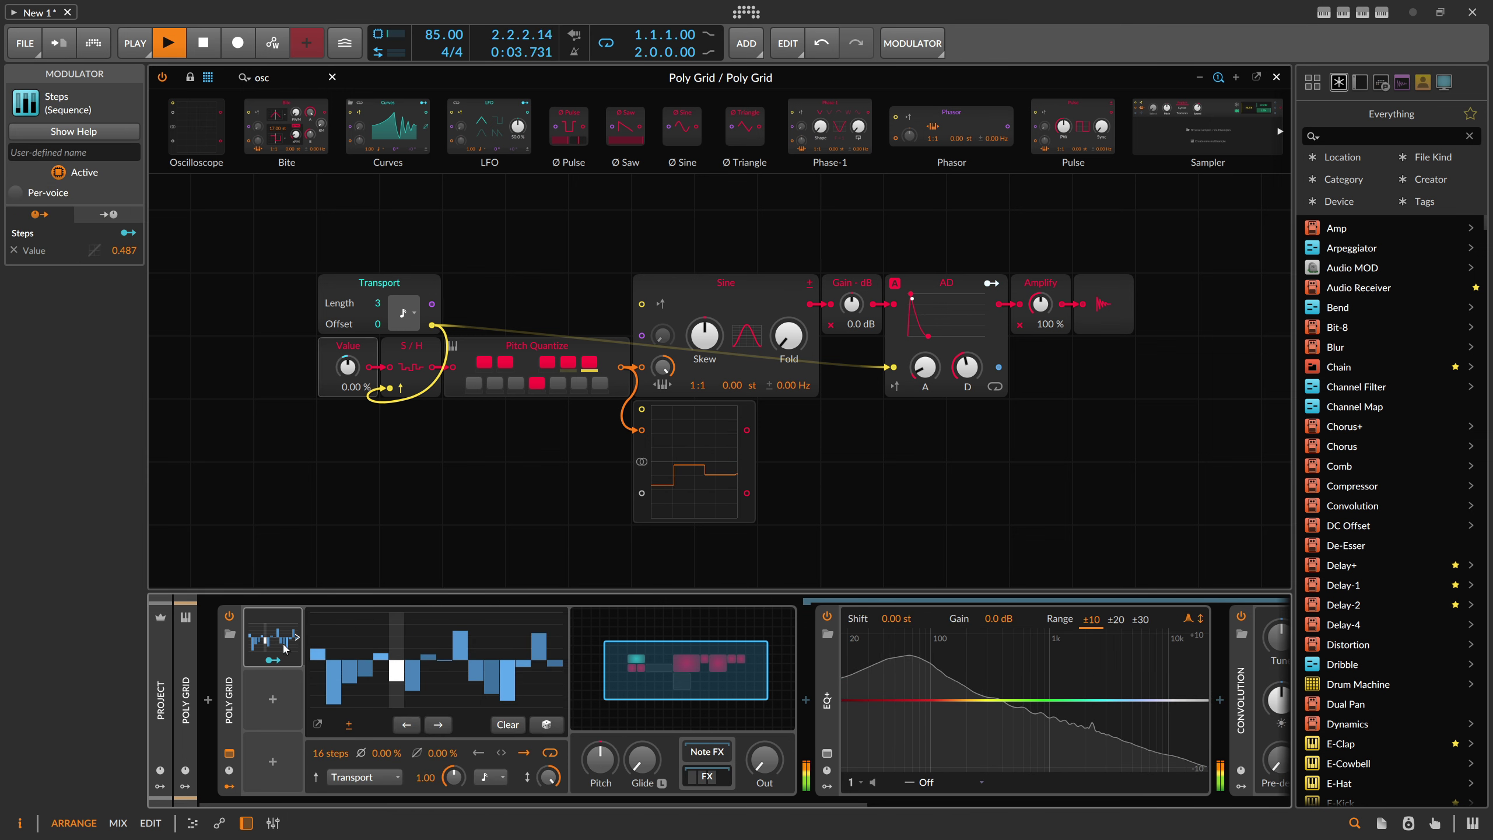
click(294, 637)
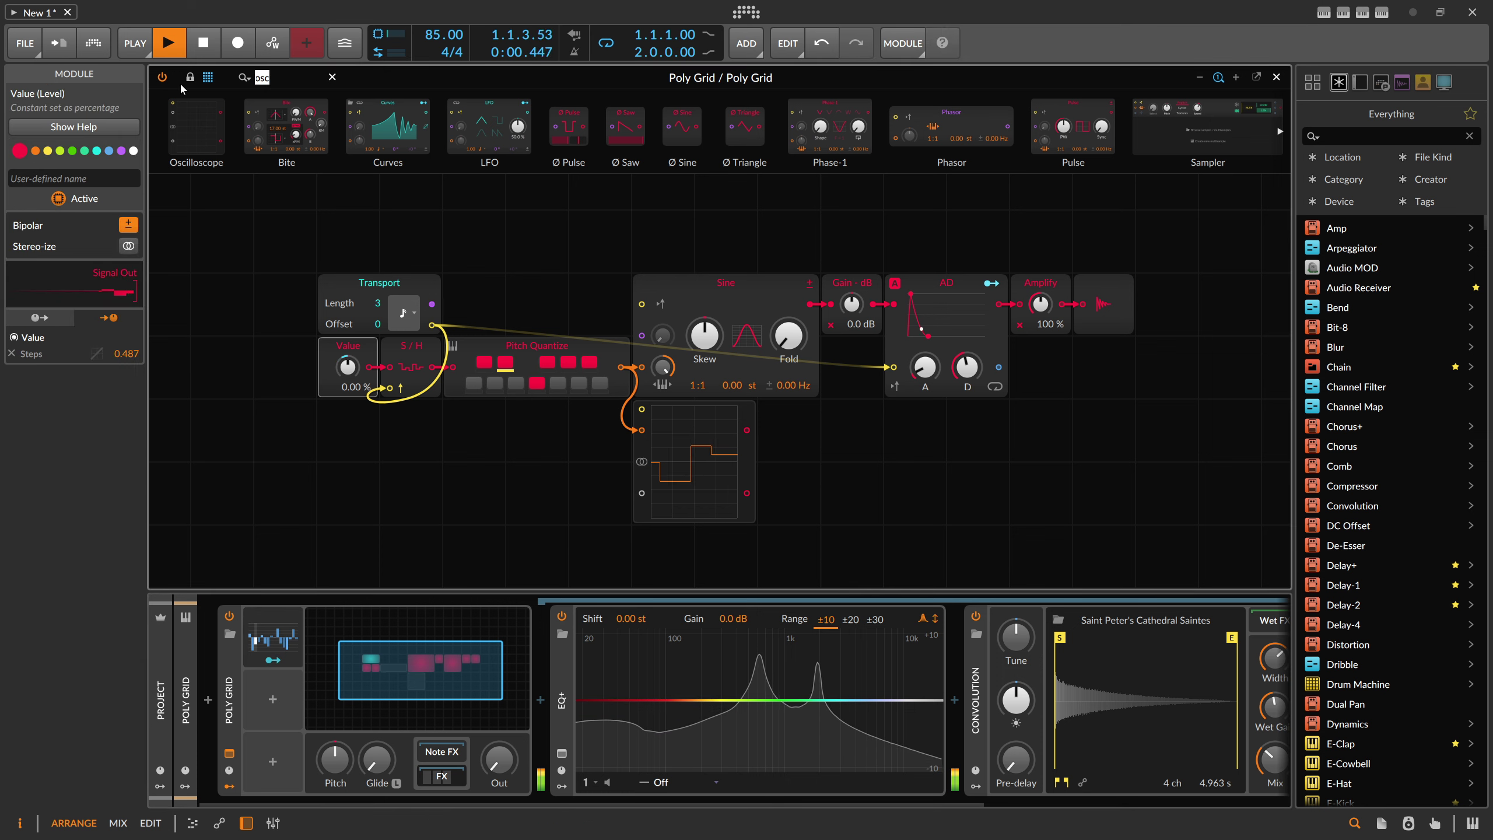
Step: Search the modules for "read" and add a Value Readout connected to the Oscilloscope's upper output
text(ra)
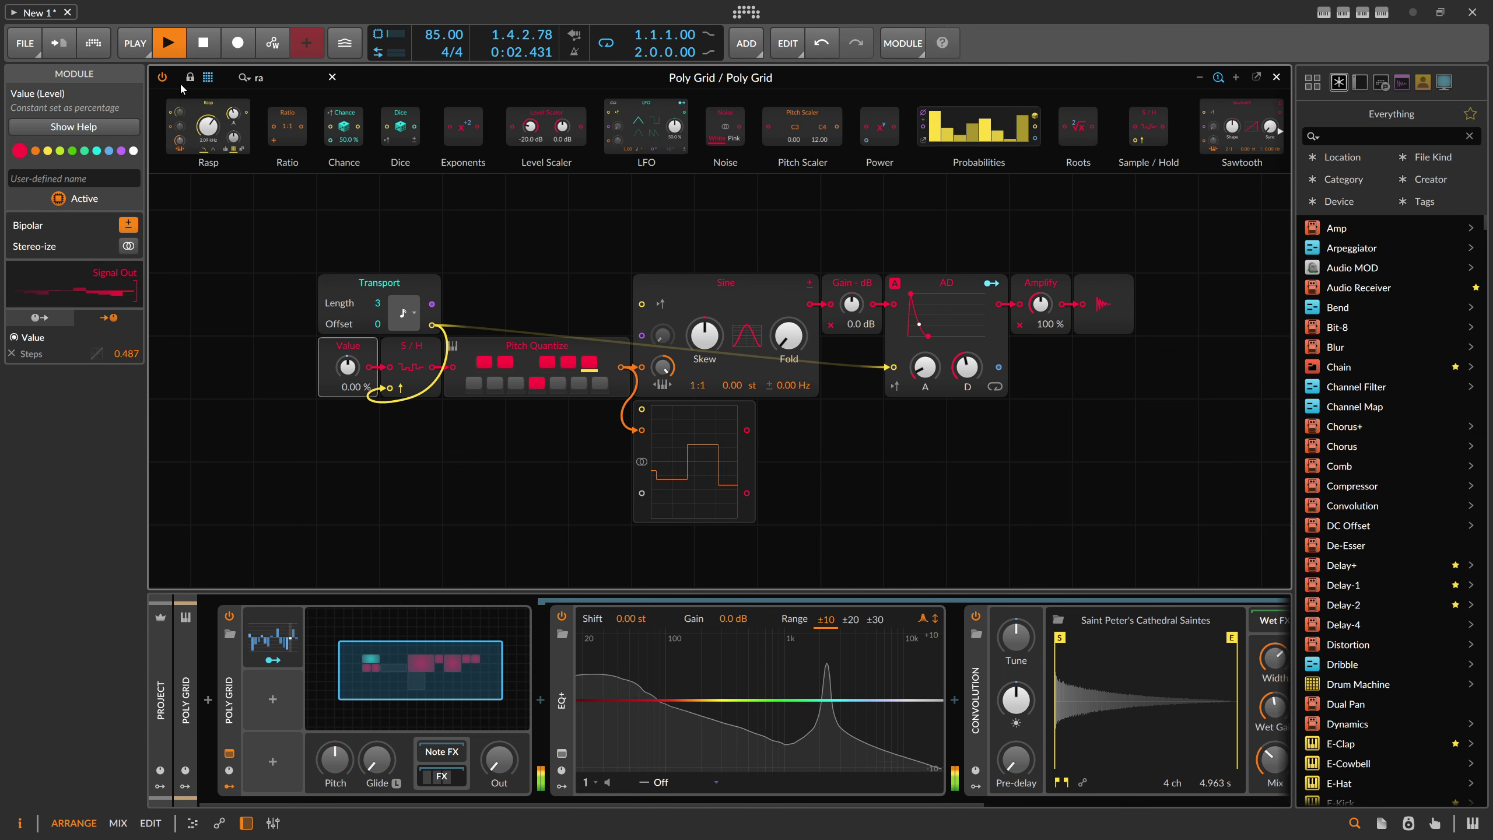
text(ed)
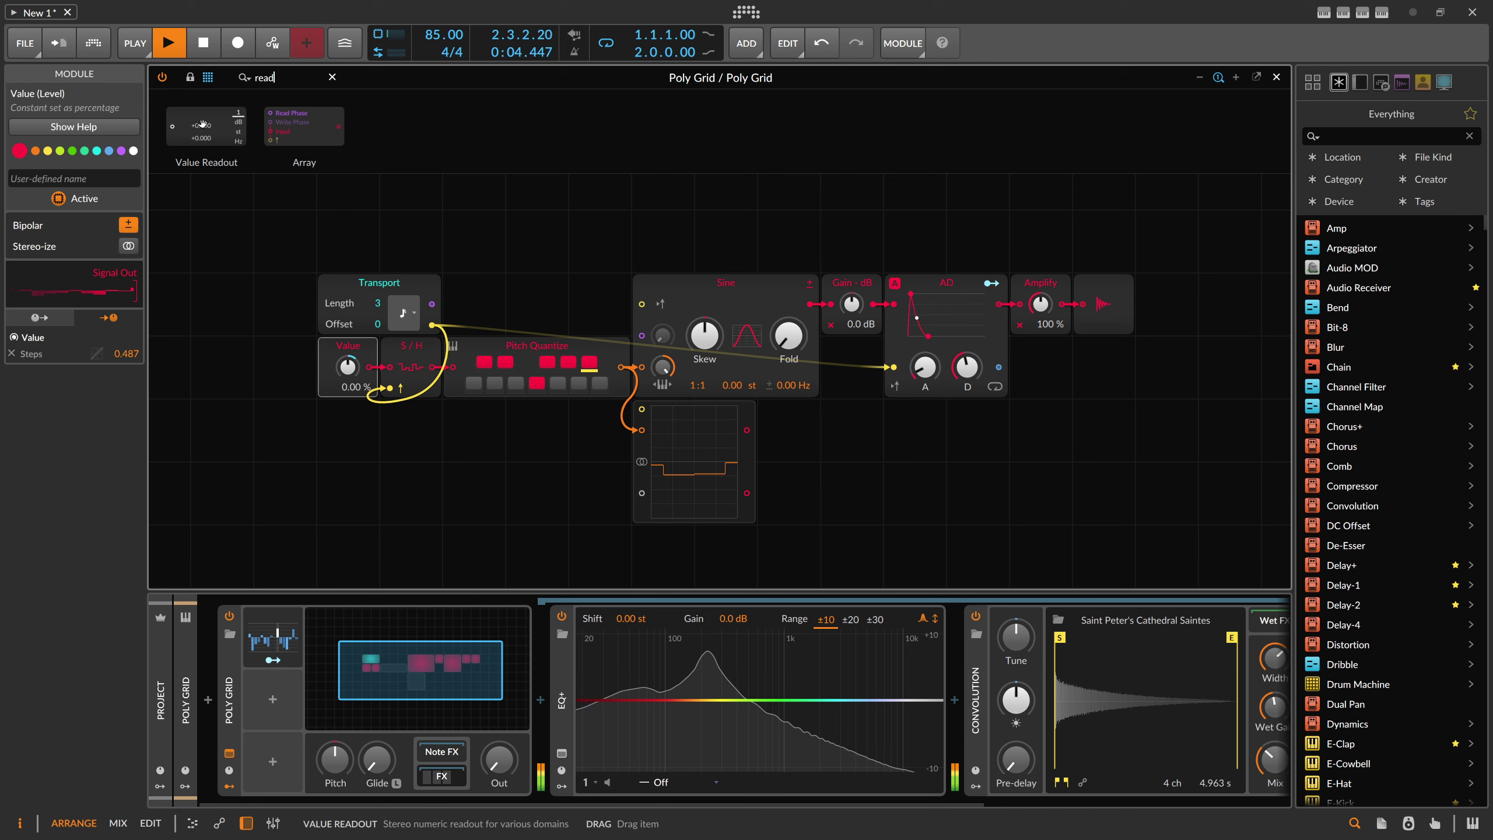
drag(203, 124, 820, 429)
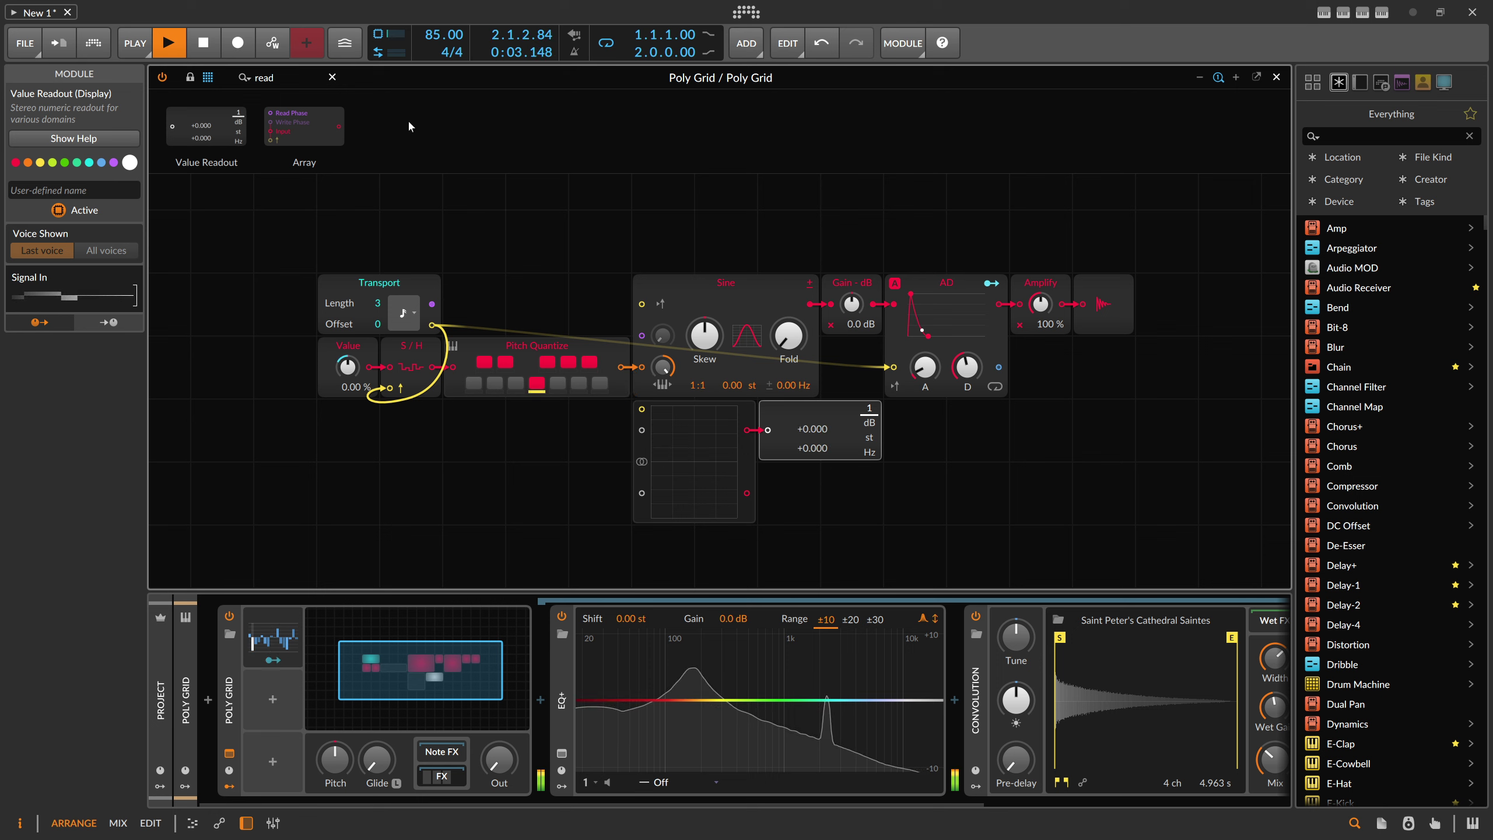
Step: Search the modules for "con" and add a Constant connected to the Oscilloscope's signal input
text(con)
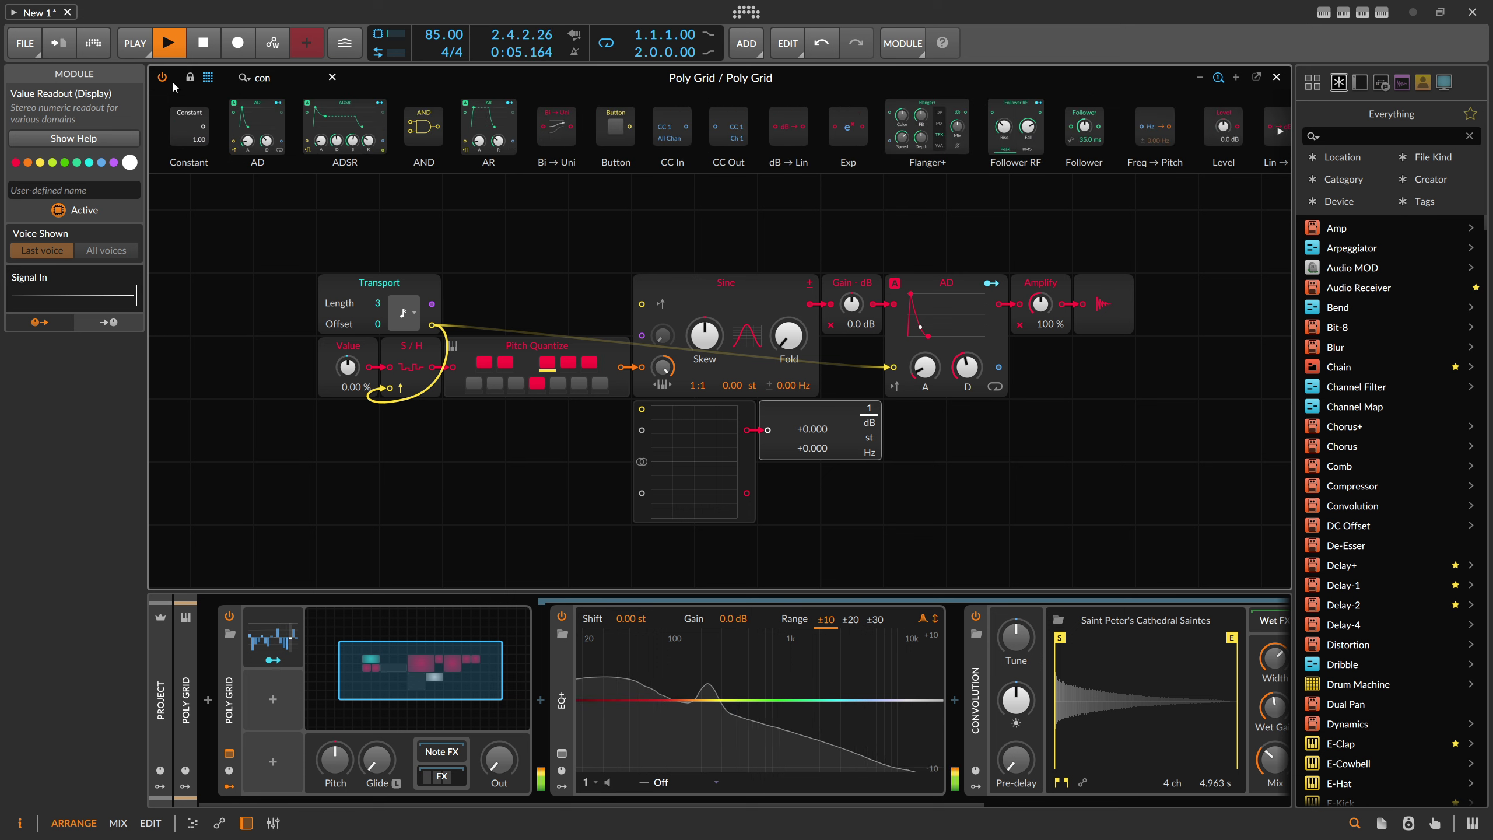
key(Return)
drag(546, 436, 640, 433)
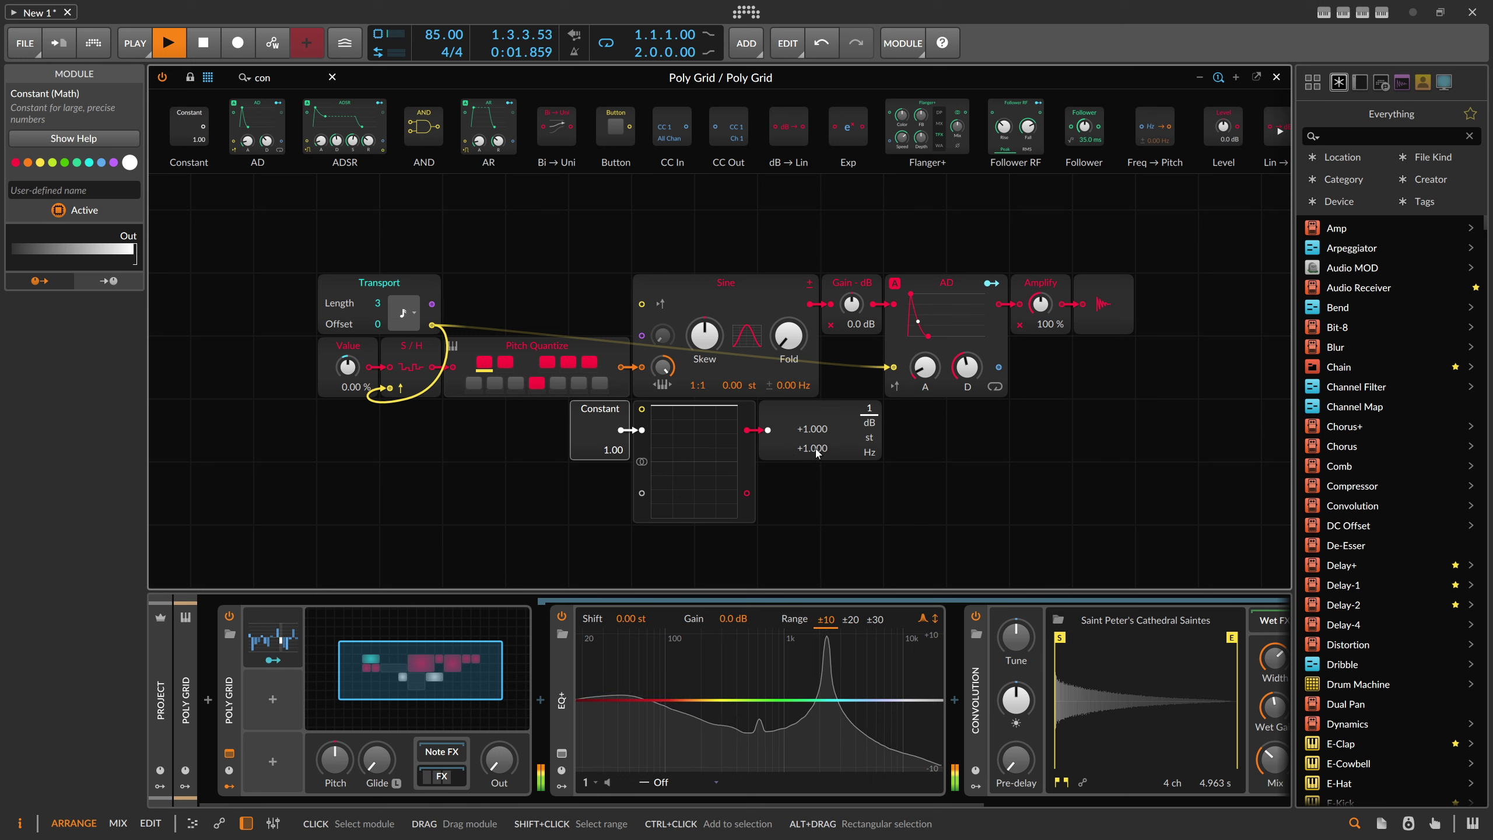
Step: Switch the Value Readout to semitones (st) and try the Constant at 0.00, undoing that value
click(869, 439)
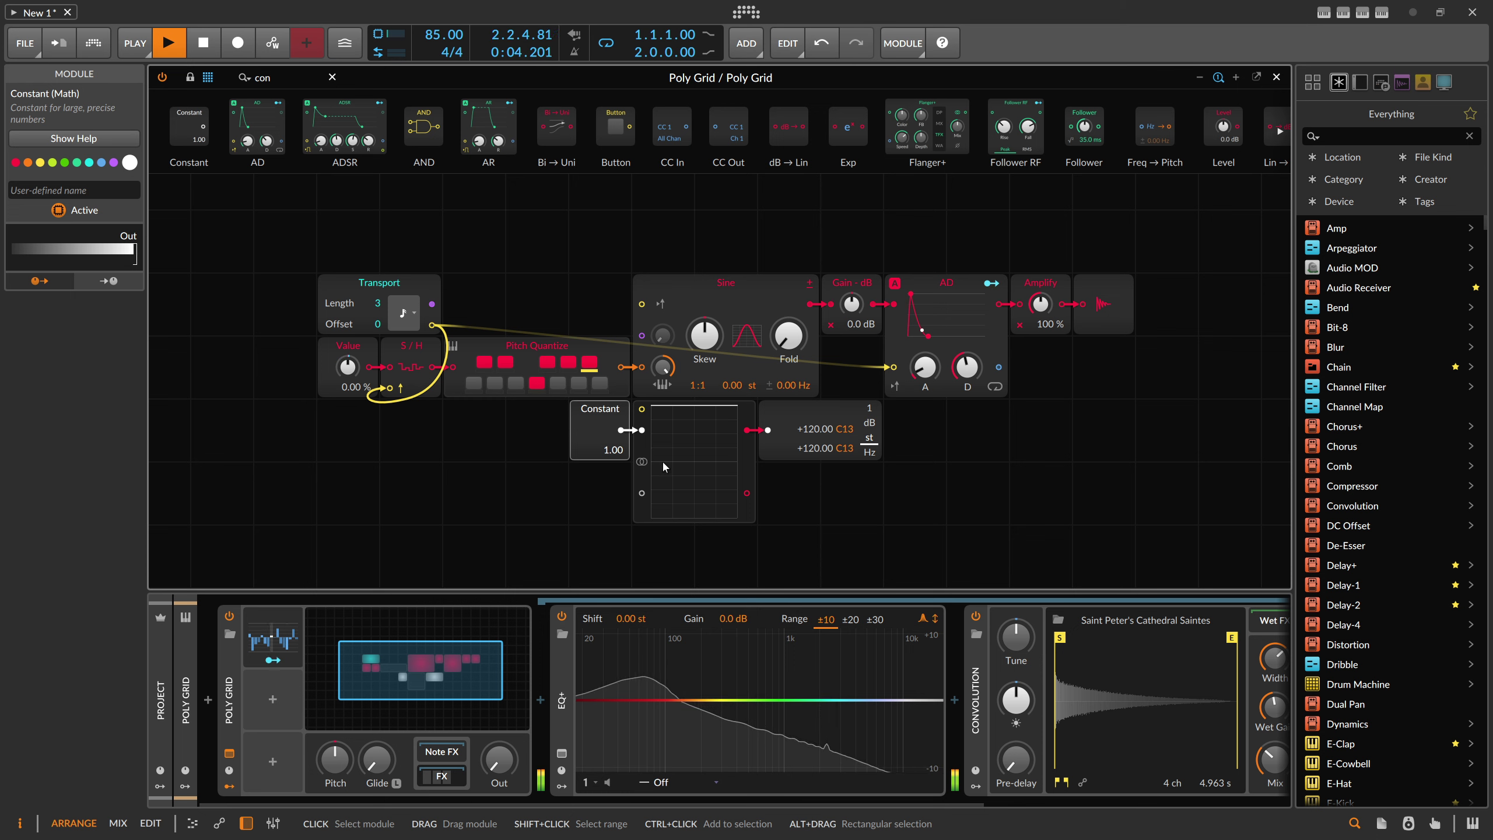
double_click(615, 450)
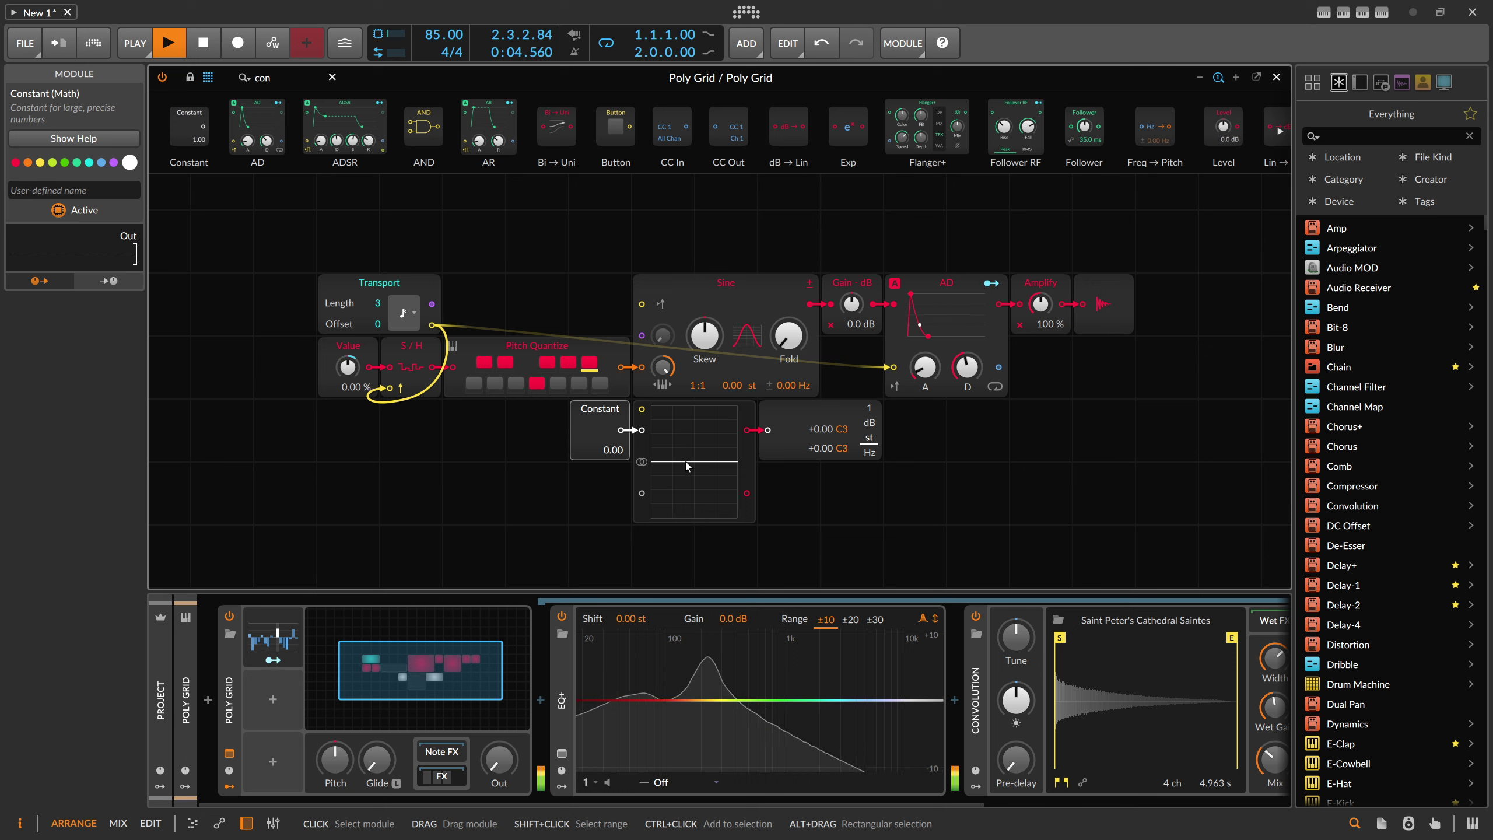
key(ctrl+z)
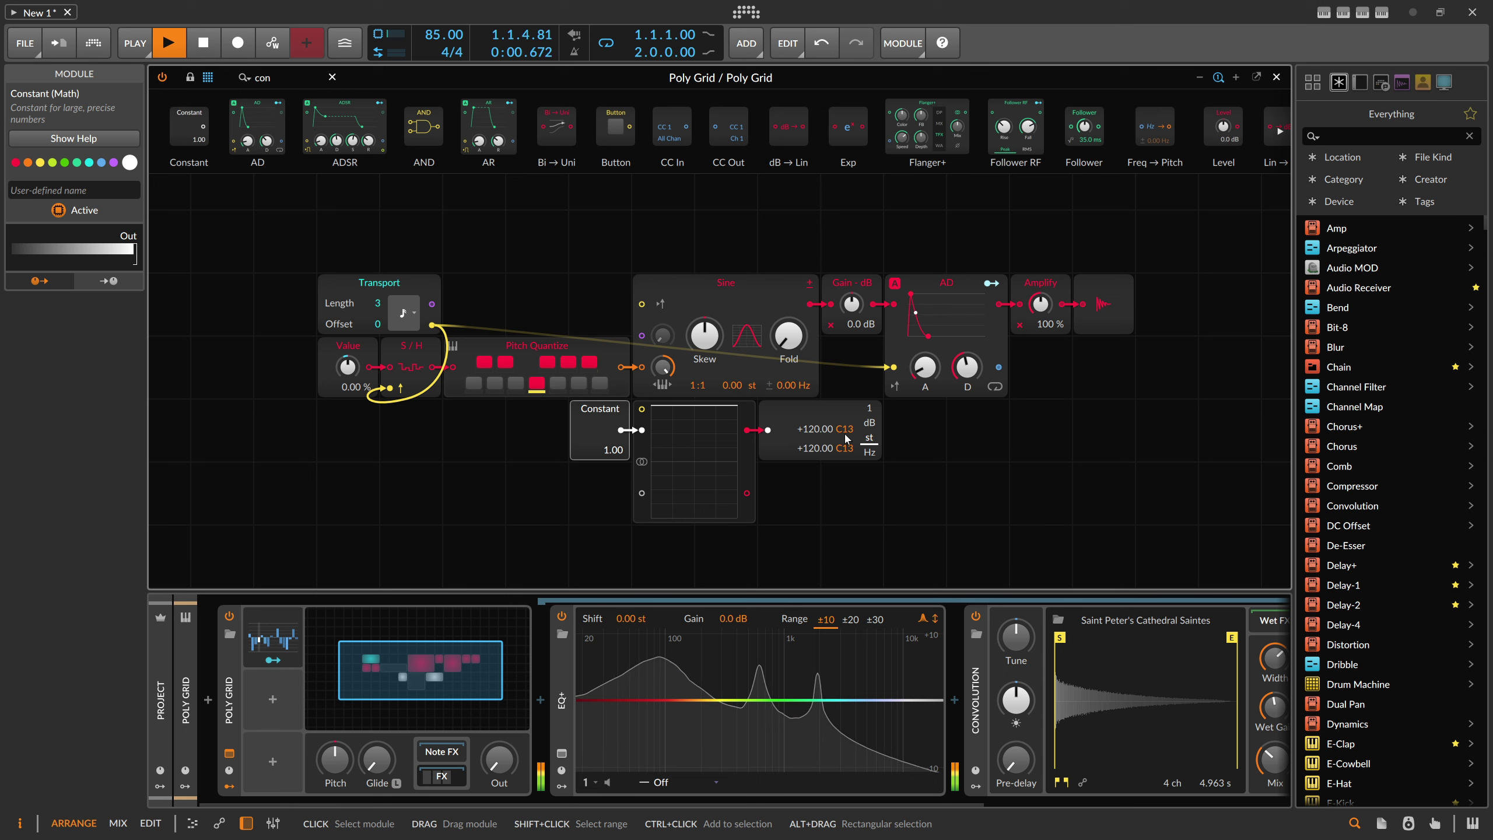
Step: Delete the Value Readout, Constant and Oscilloscope modules from the patch
click(804, 434)
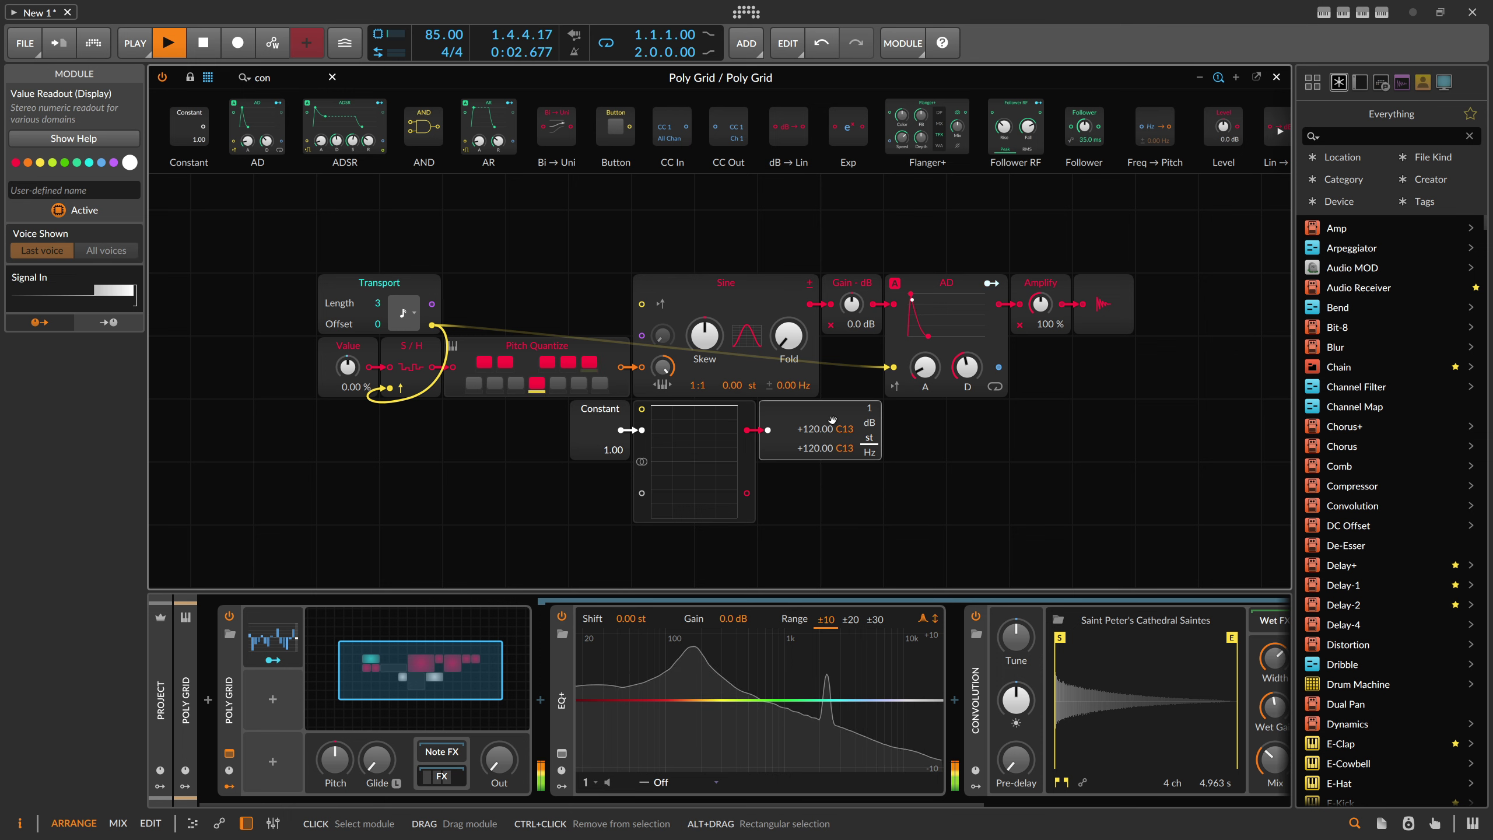
key(Delete)
key(Delete)
key(Delete)
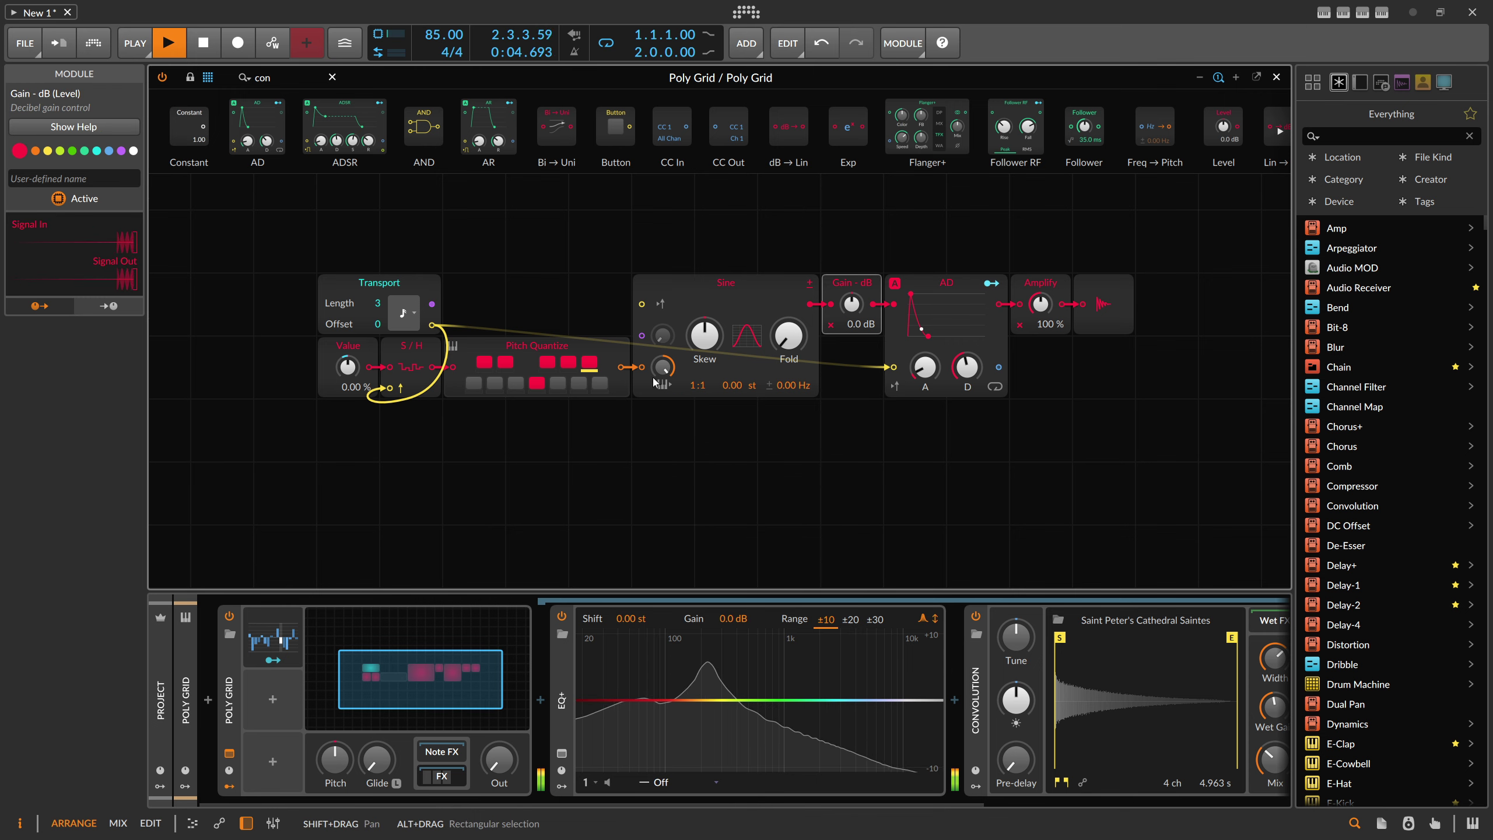
Step: Search the modules for "mod" and add a Modulator Out below the Sine module, wired from the Pitch Quantize output
double_click(263, 77)
text(mod)
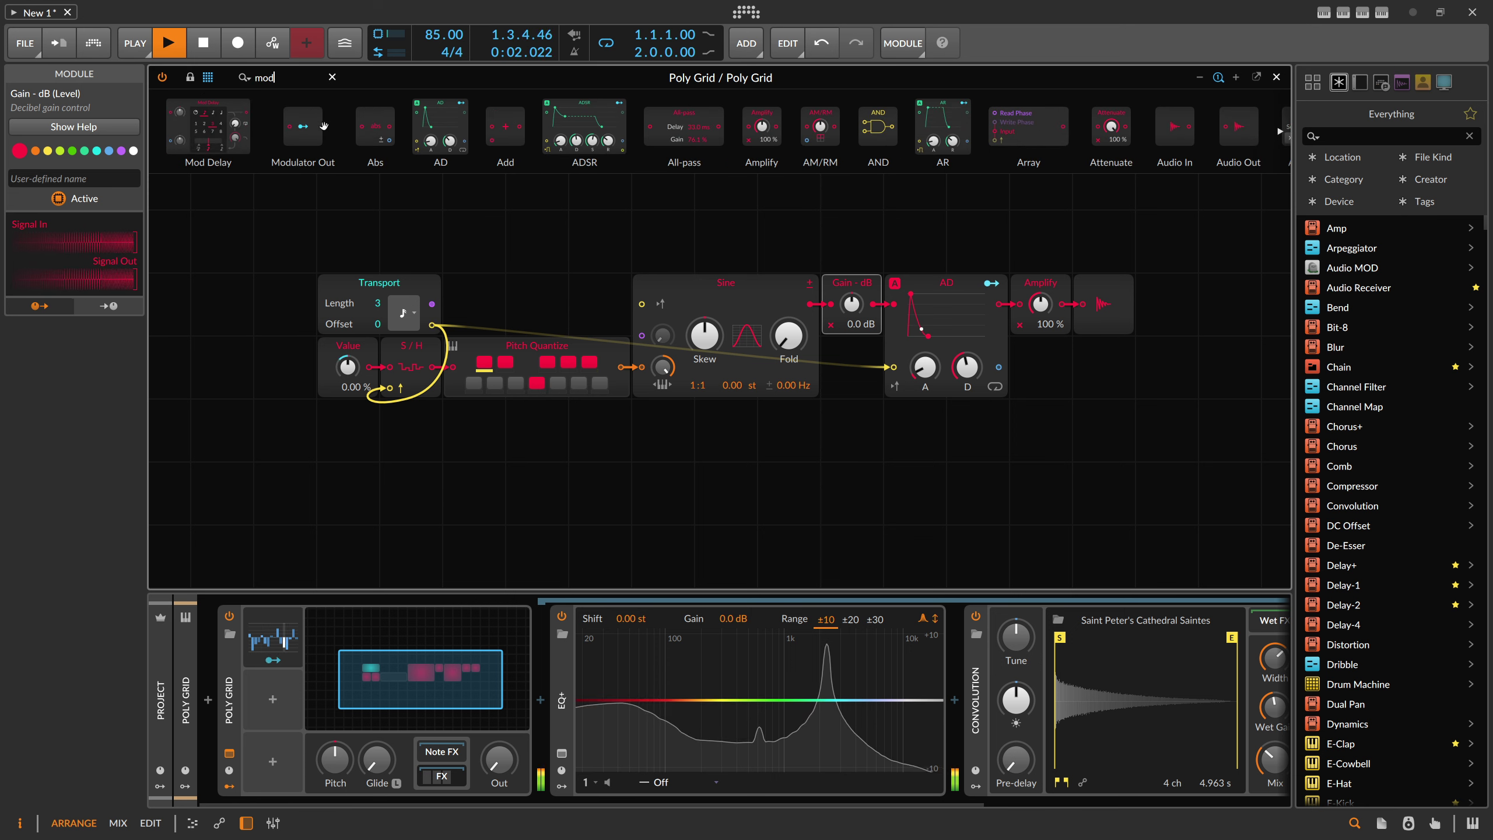
drag(302, 127, 663, 429)
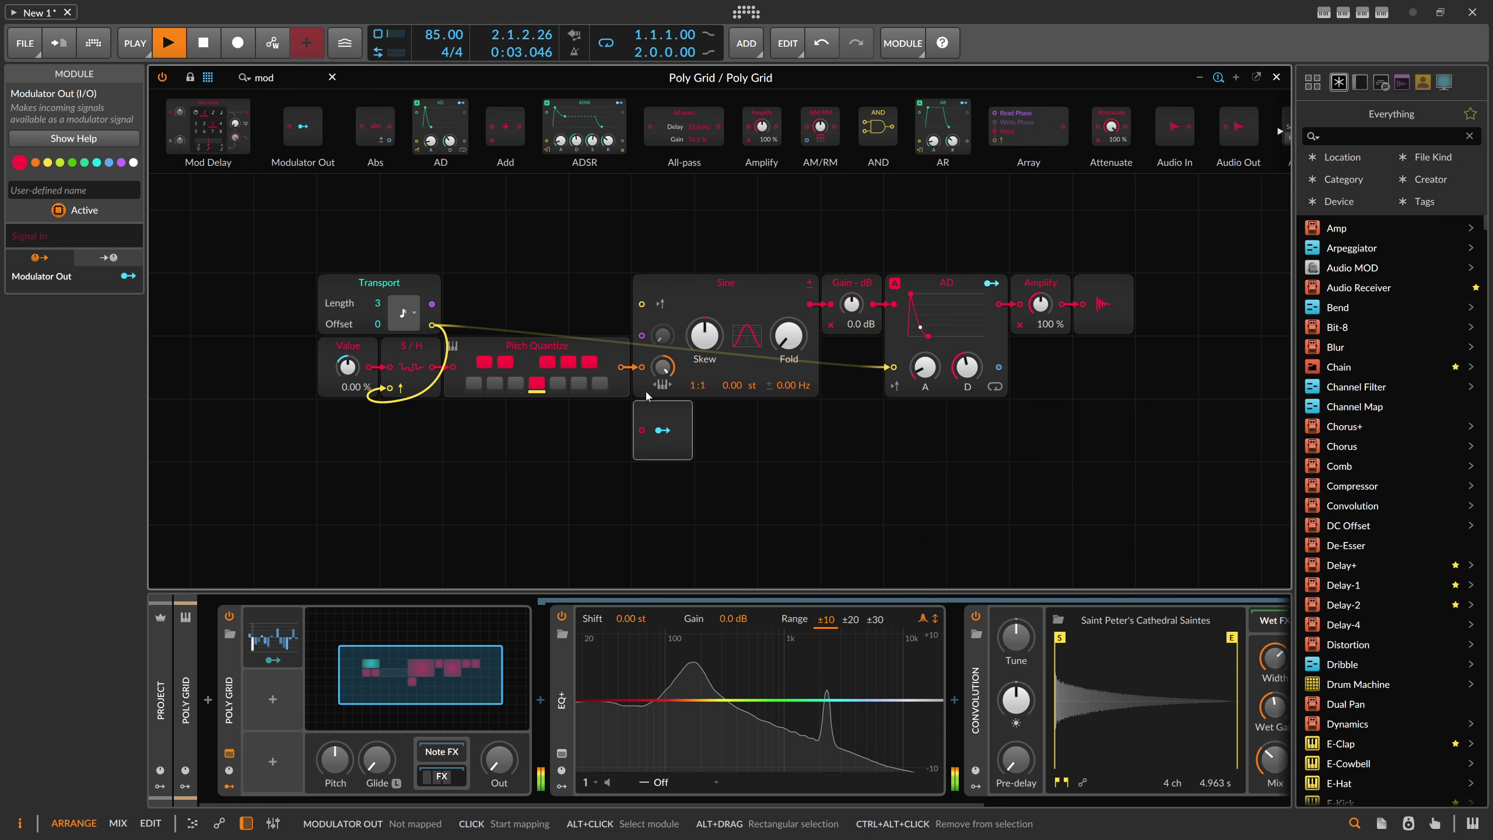
drag(622, 367, 642, 430)
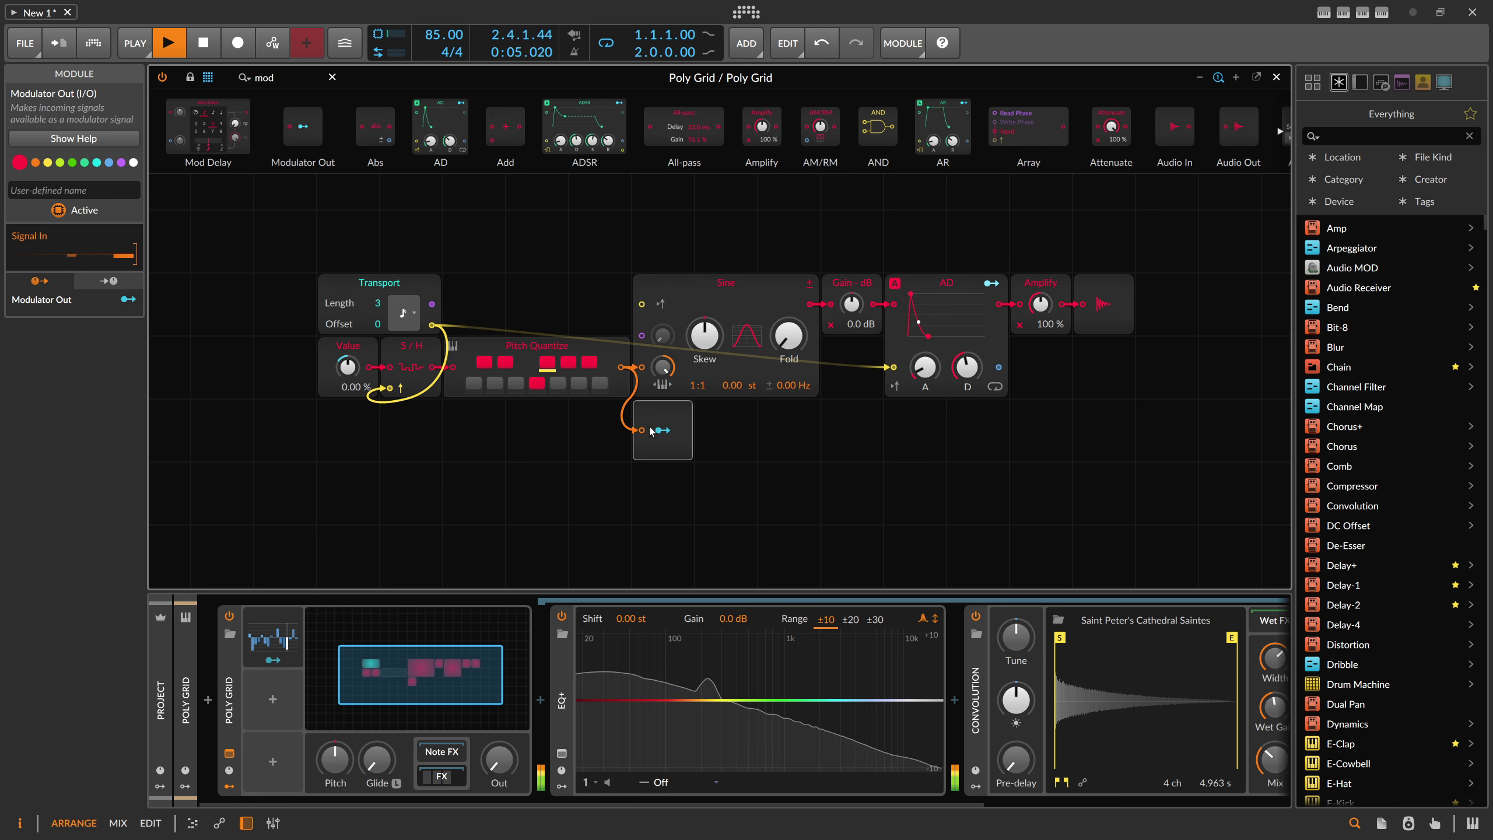
Step: Map the Modulator Out to the Gain - dB level and lower the Poly Grid device's output level
mouse_move(851, 304)
mouse_down()
mouse_move(851, 352)
mouse_move(852, 308)
mouse_up()
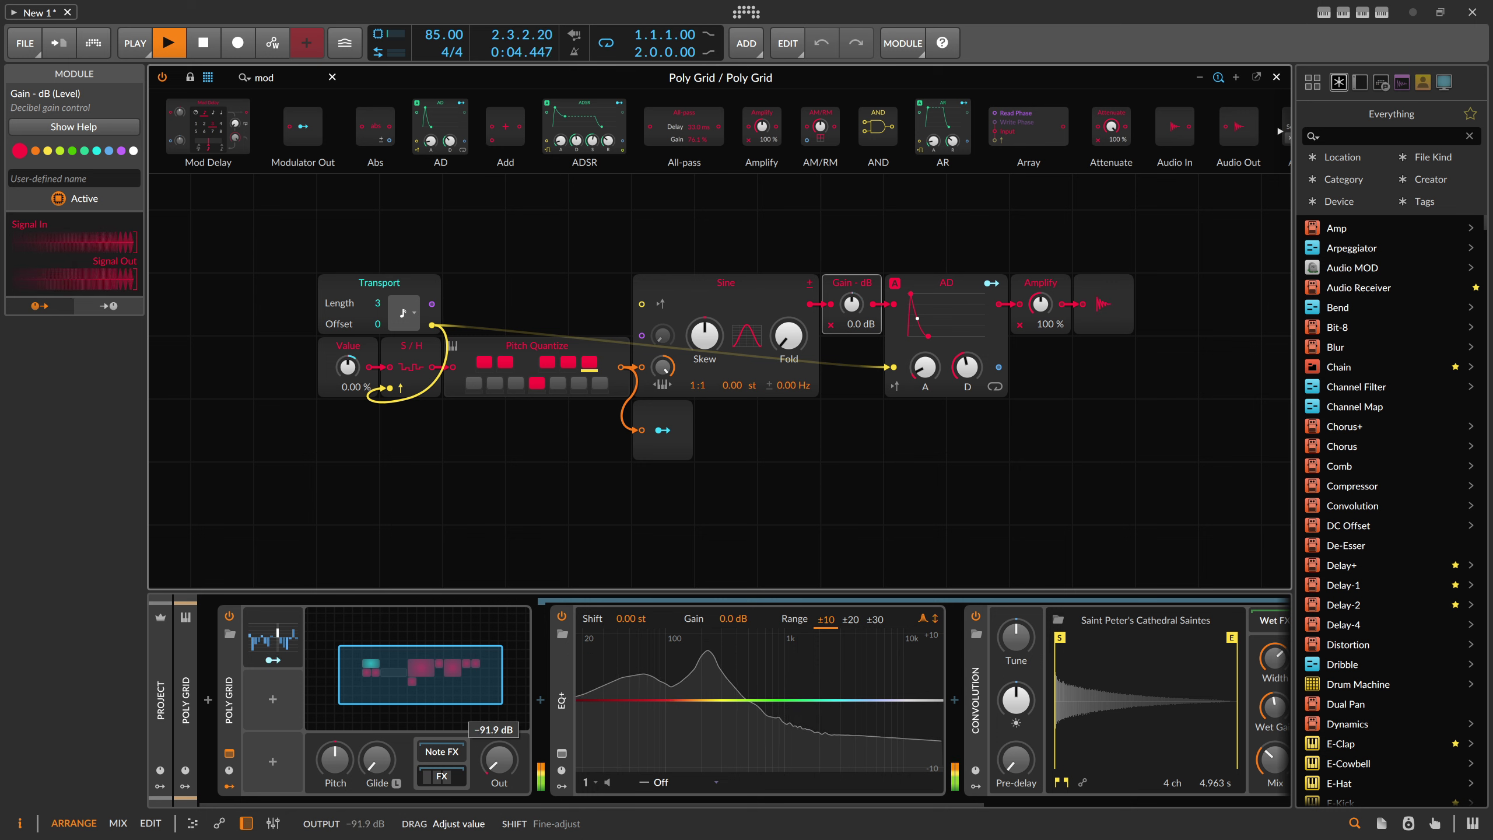
mouse_move(499, 759)
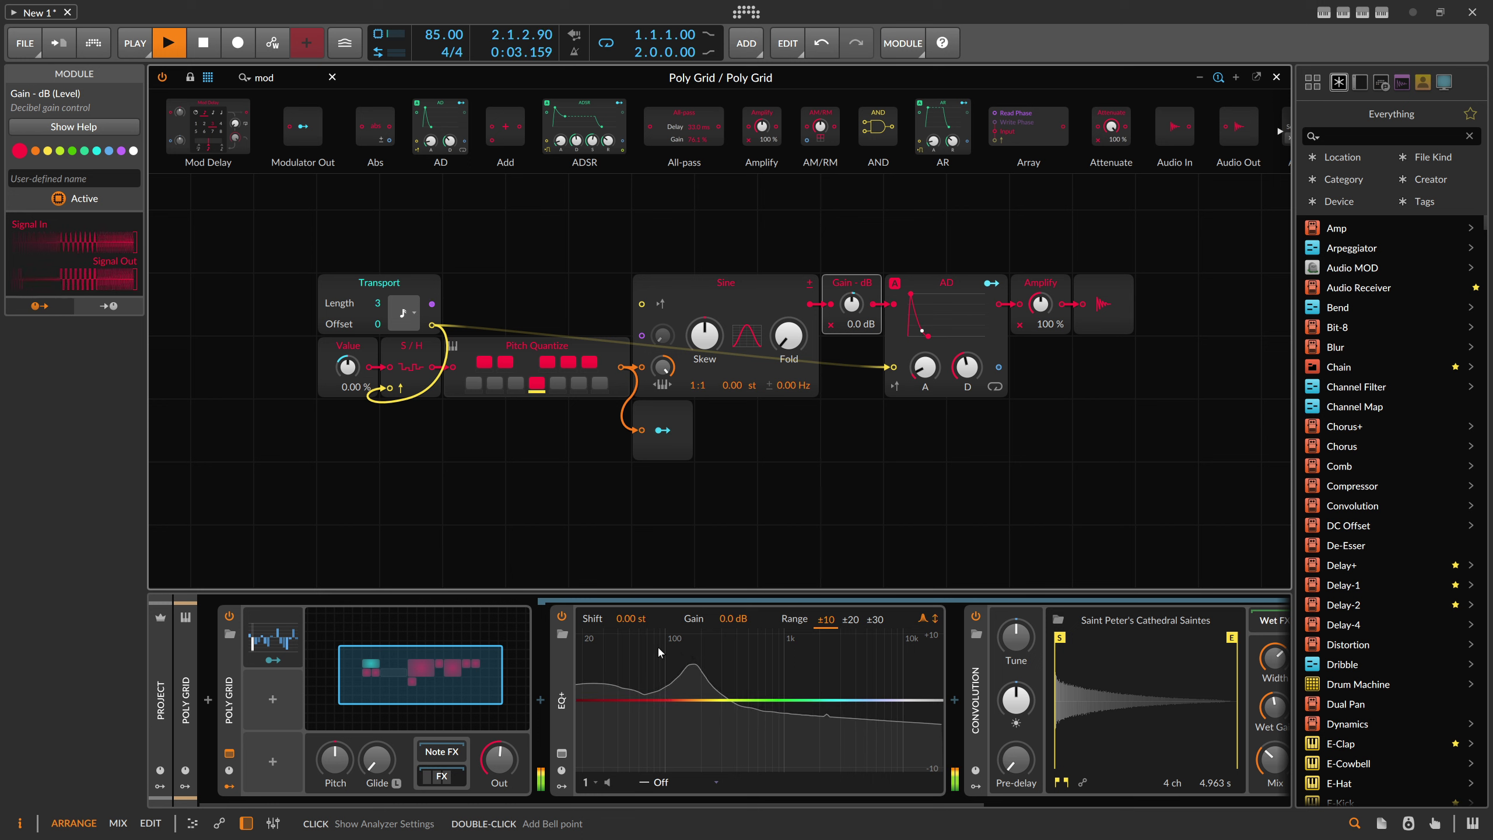
drag(512, 739, 512, 759)
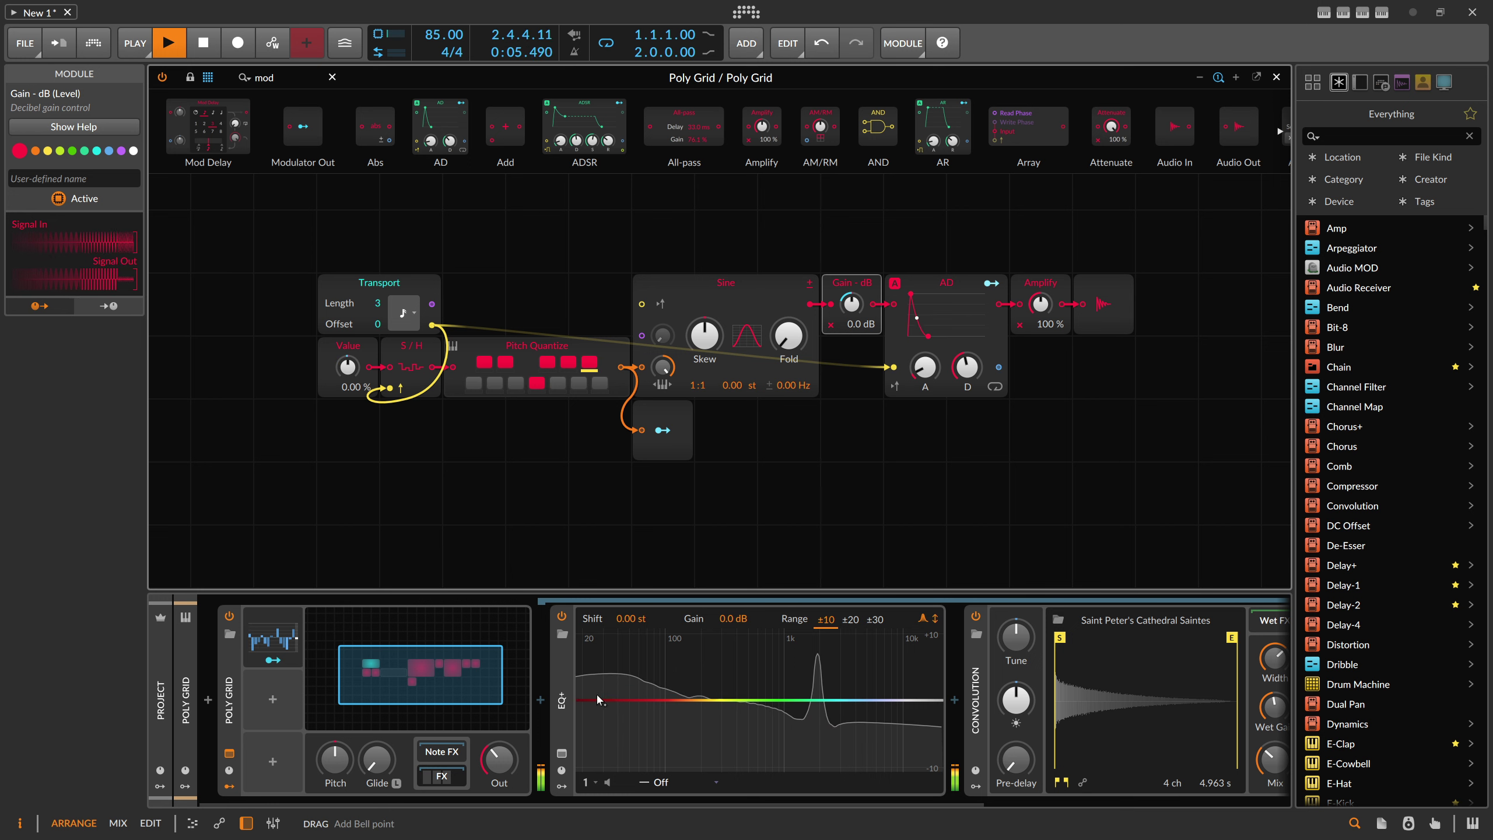
Step: Try a Low-cut band at 44.1 Hz in EQ+ and remove it
drag(584, 713, 615, 713)
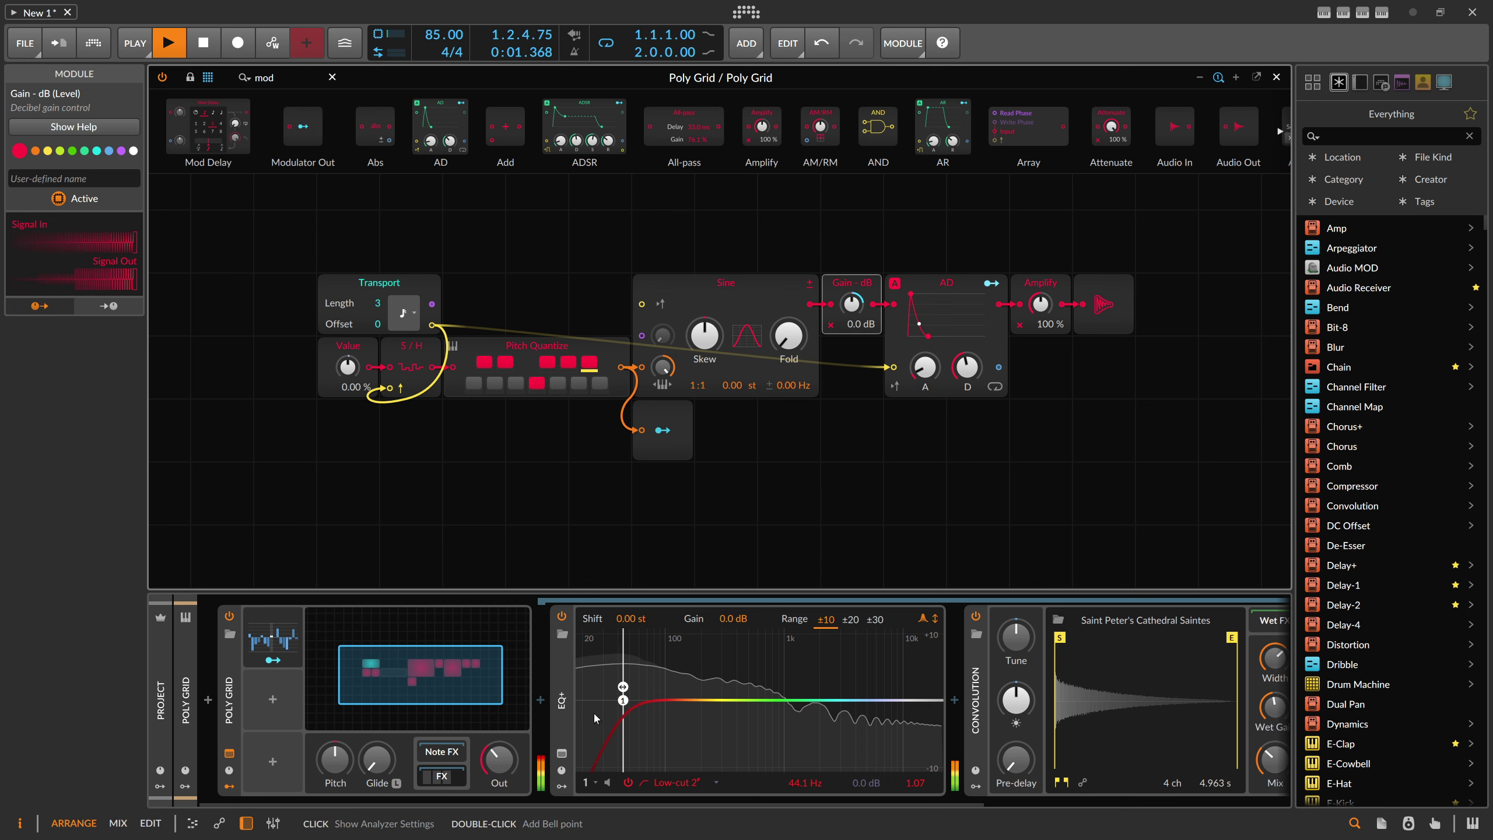
double_click(623, 700)
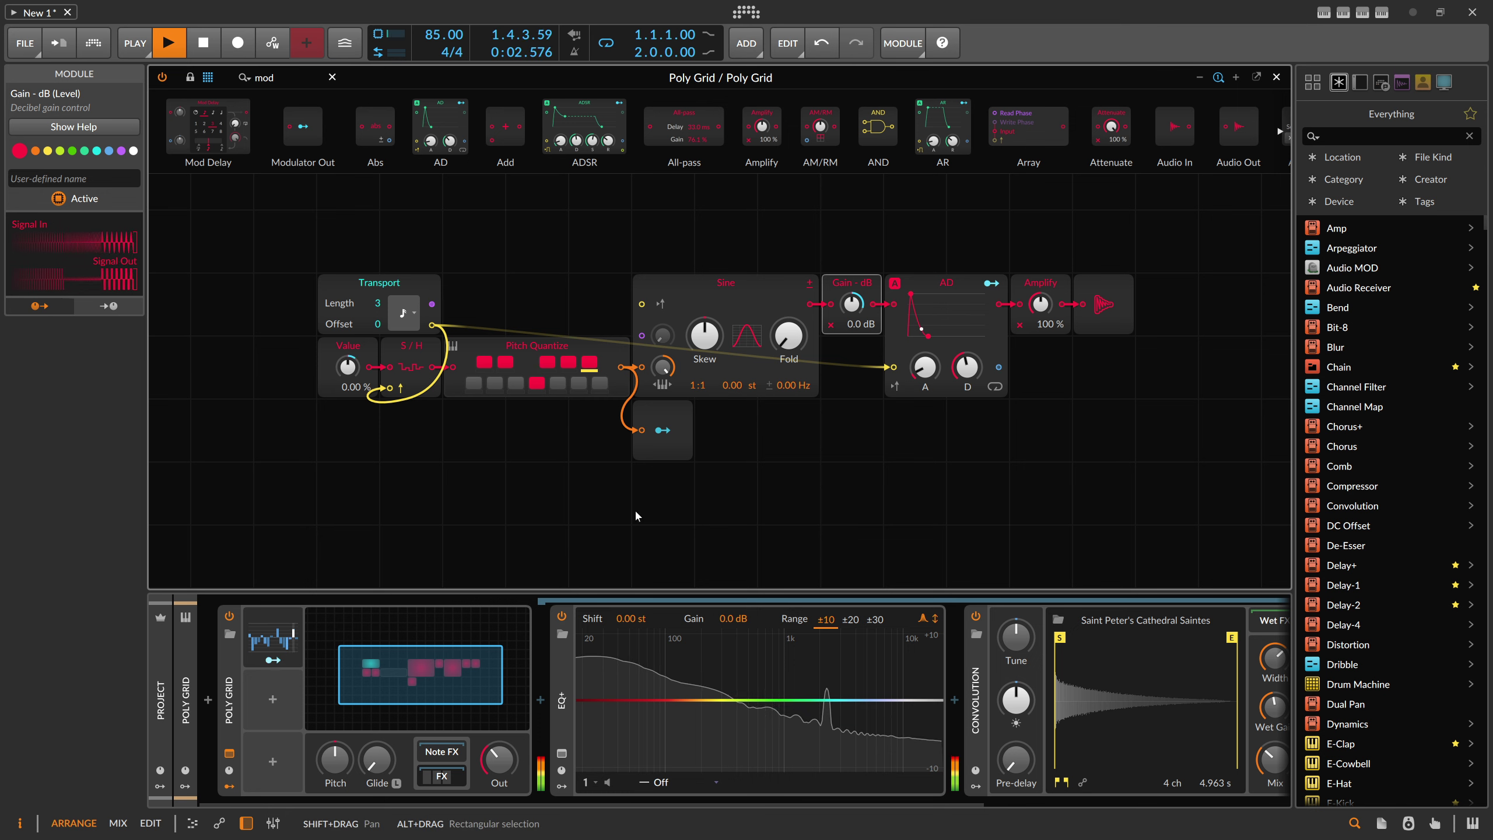
Step: Examine the modulation mappings of Steps on Value and Modulator Out on Gain - dB, plus the EQ+ analyzer settings
click(273, 659)
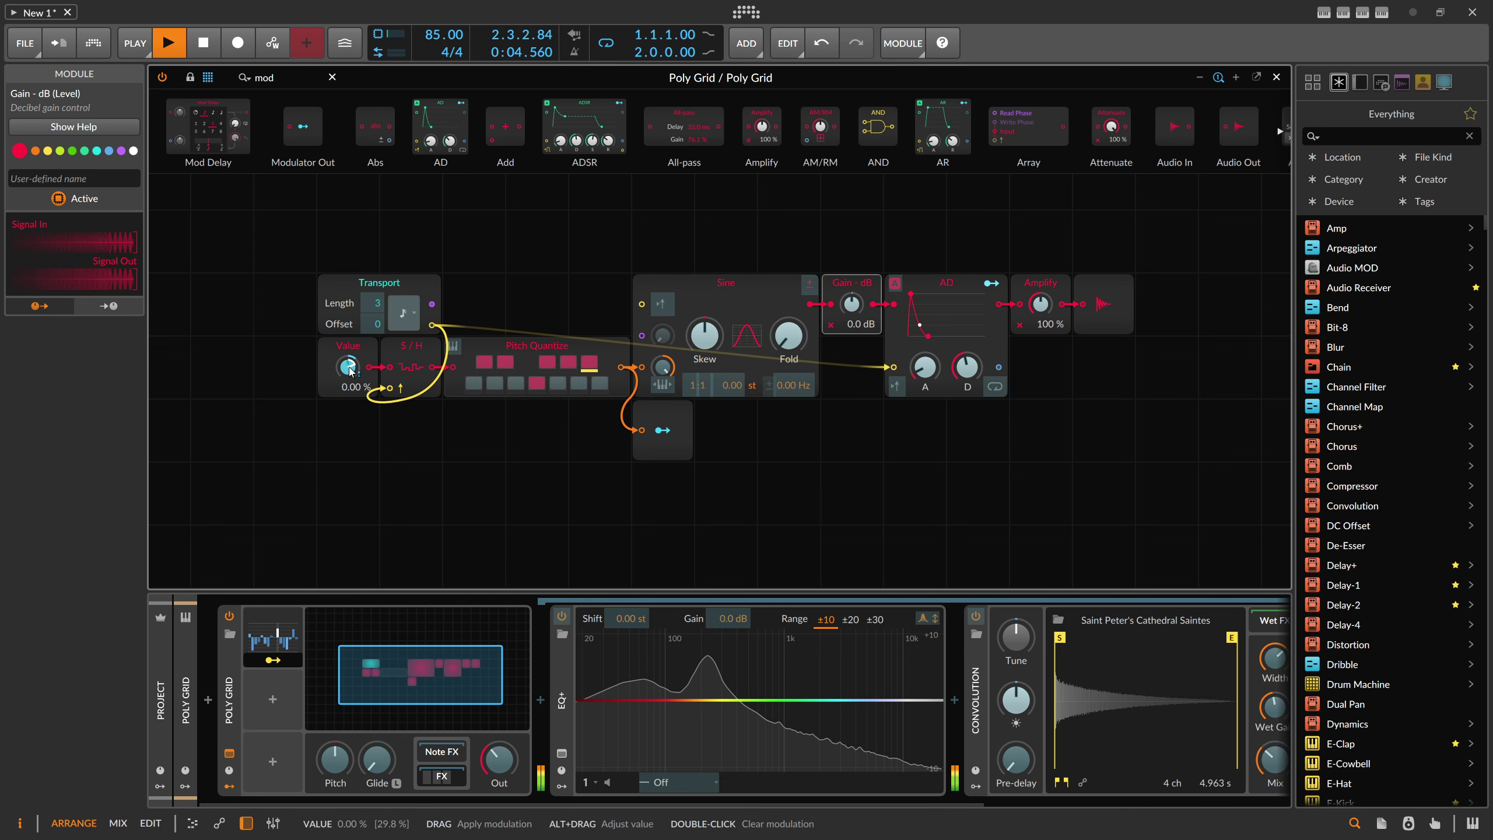
click(273, 659)
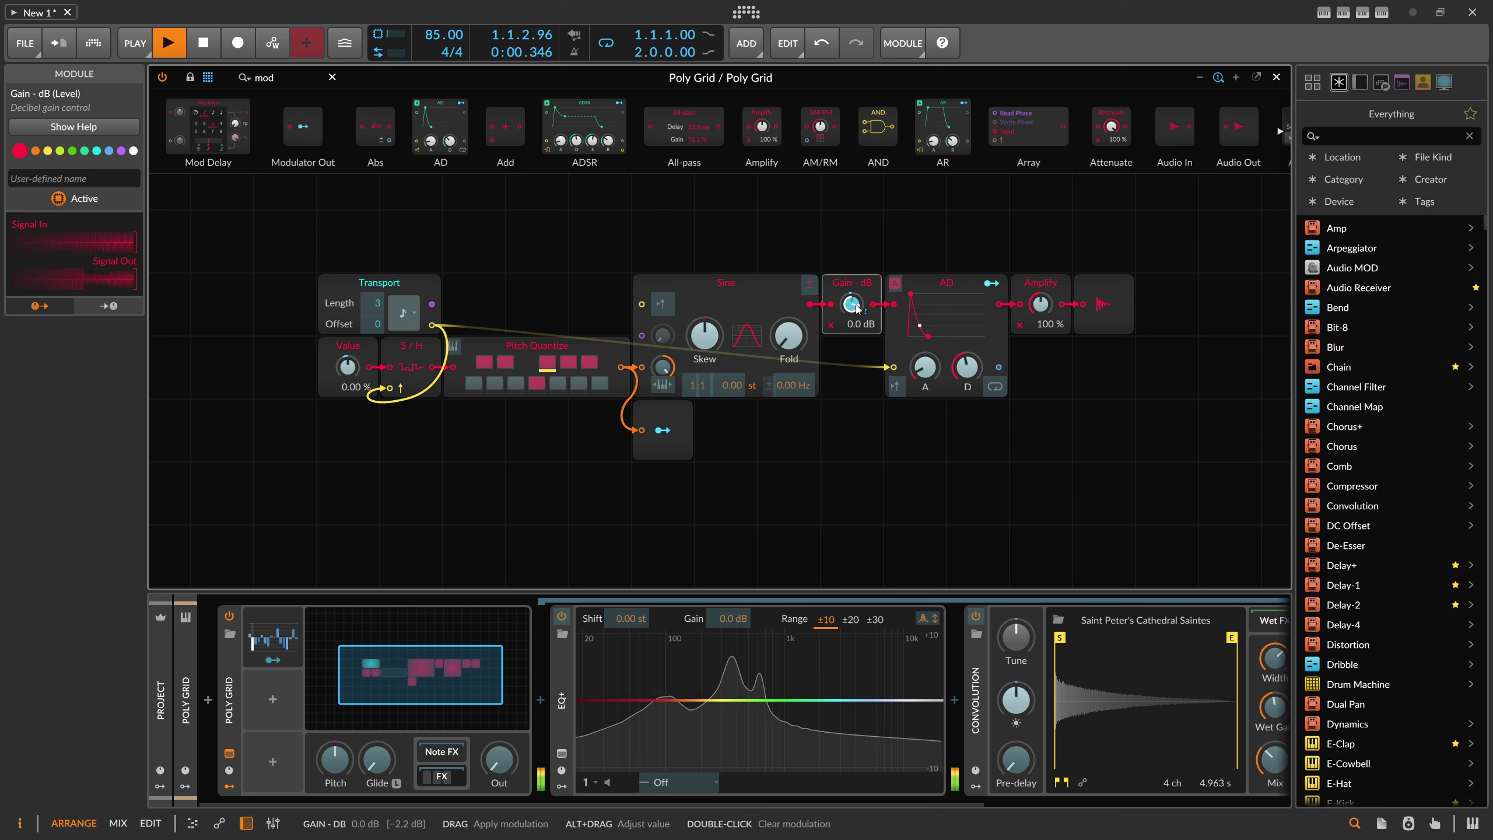
click(668, 437)
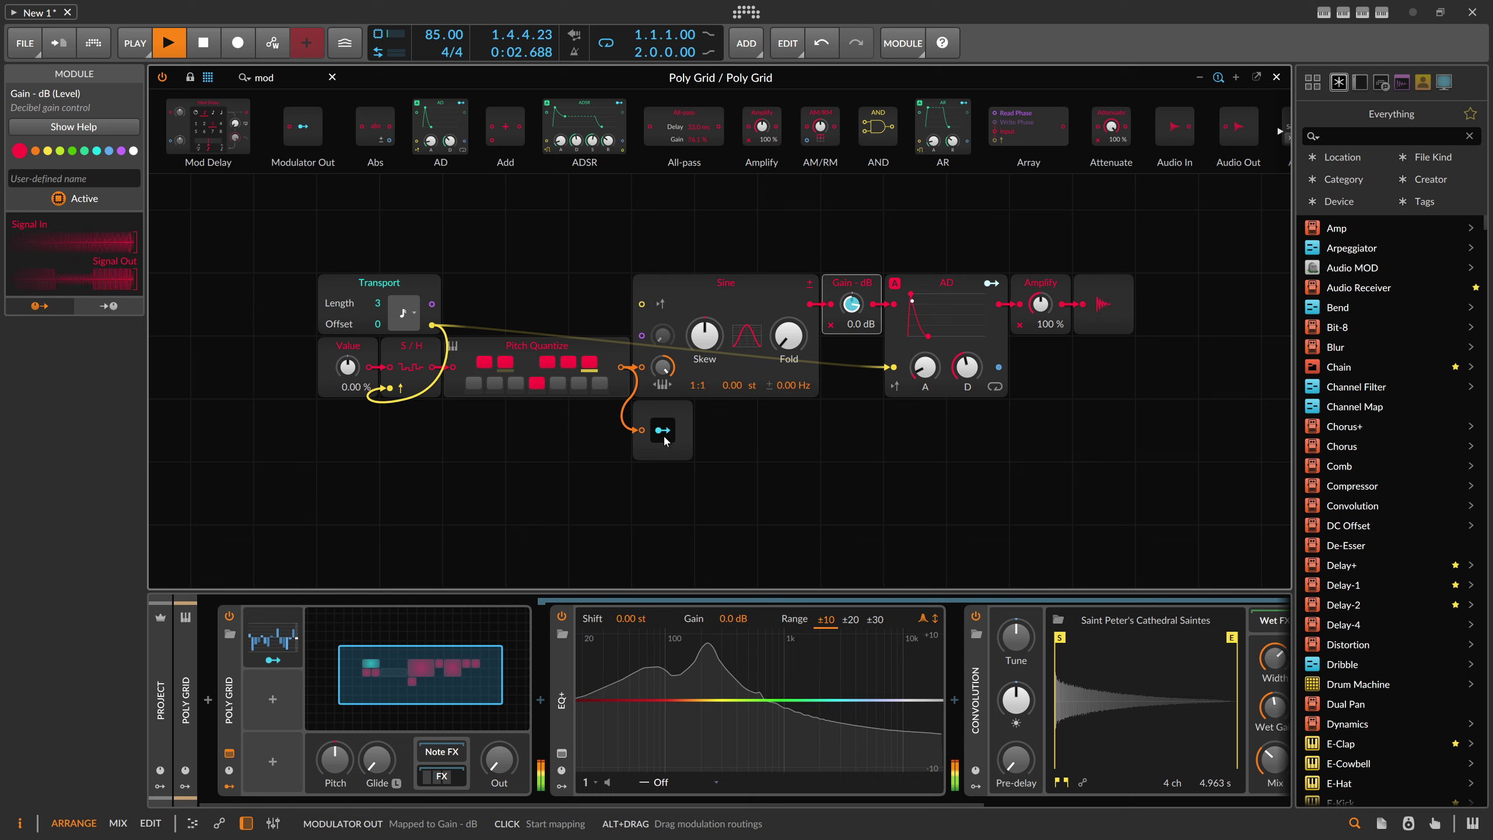
click(670, 442)
click(673, 438)
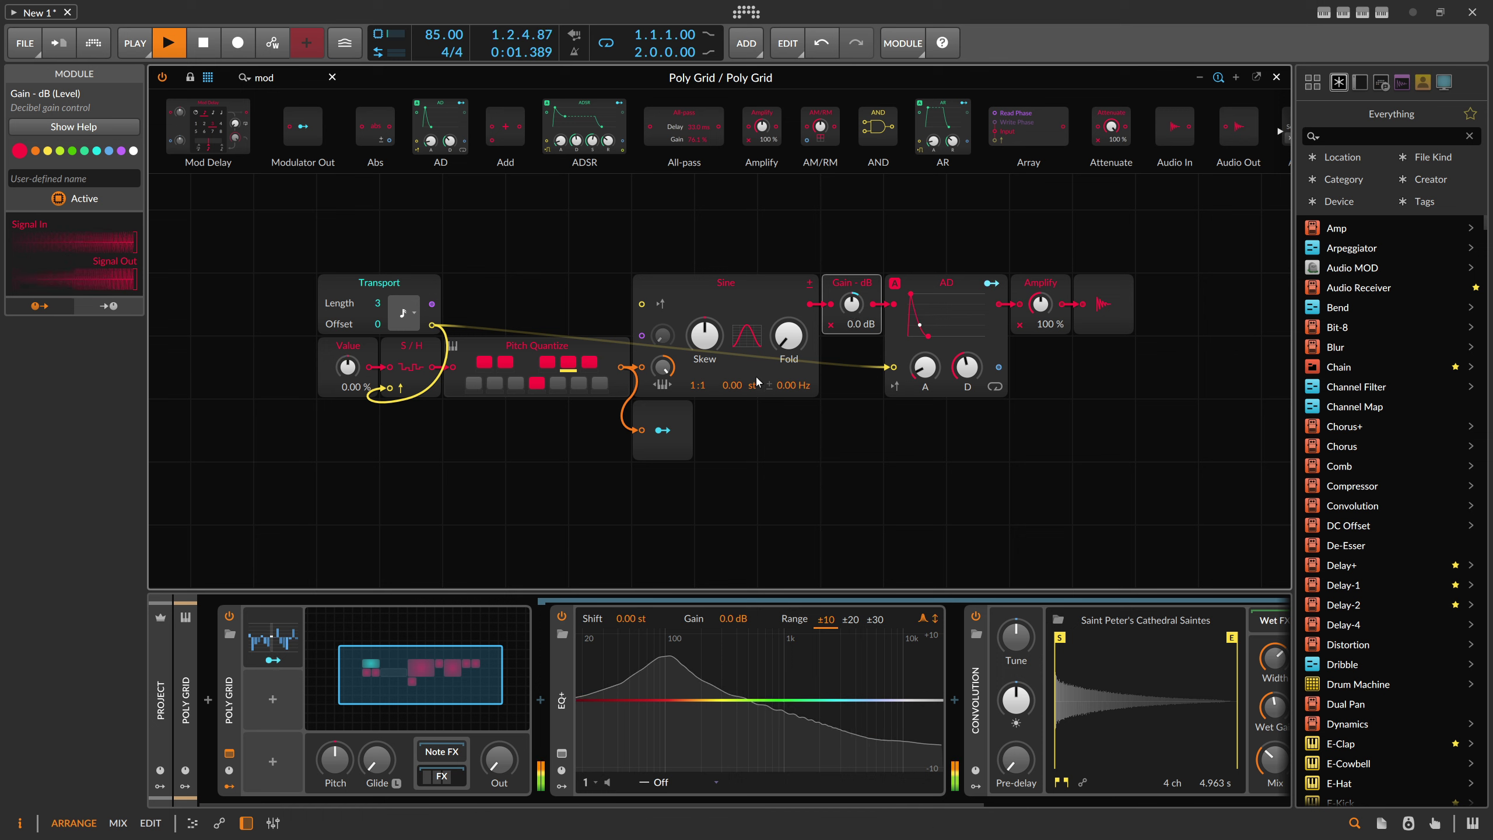
click(676, 406)
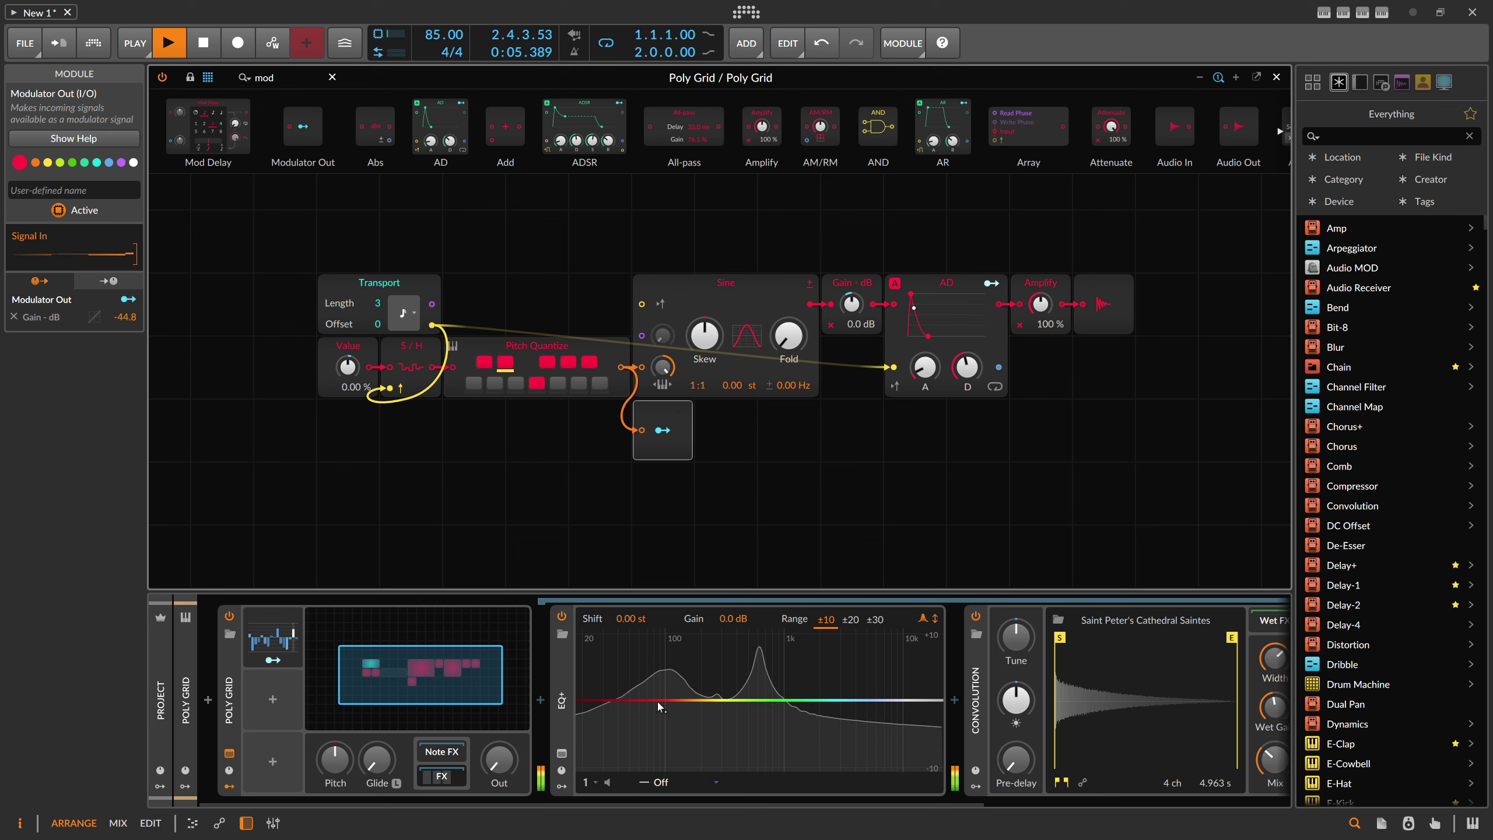
click(565, 686)
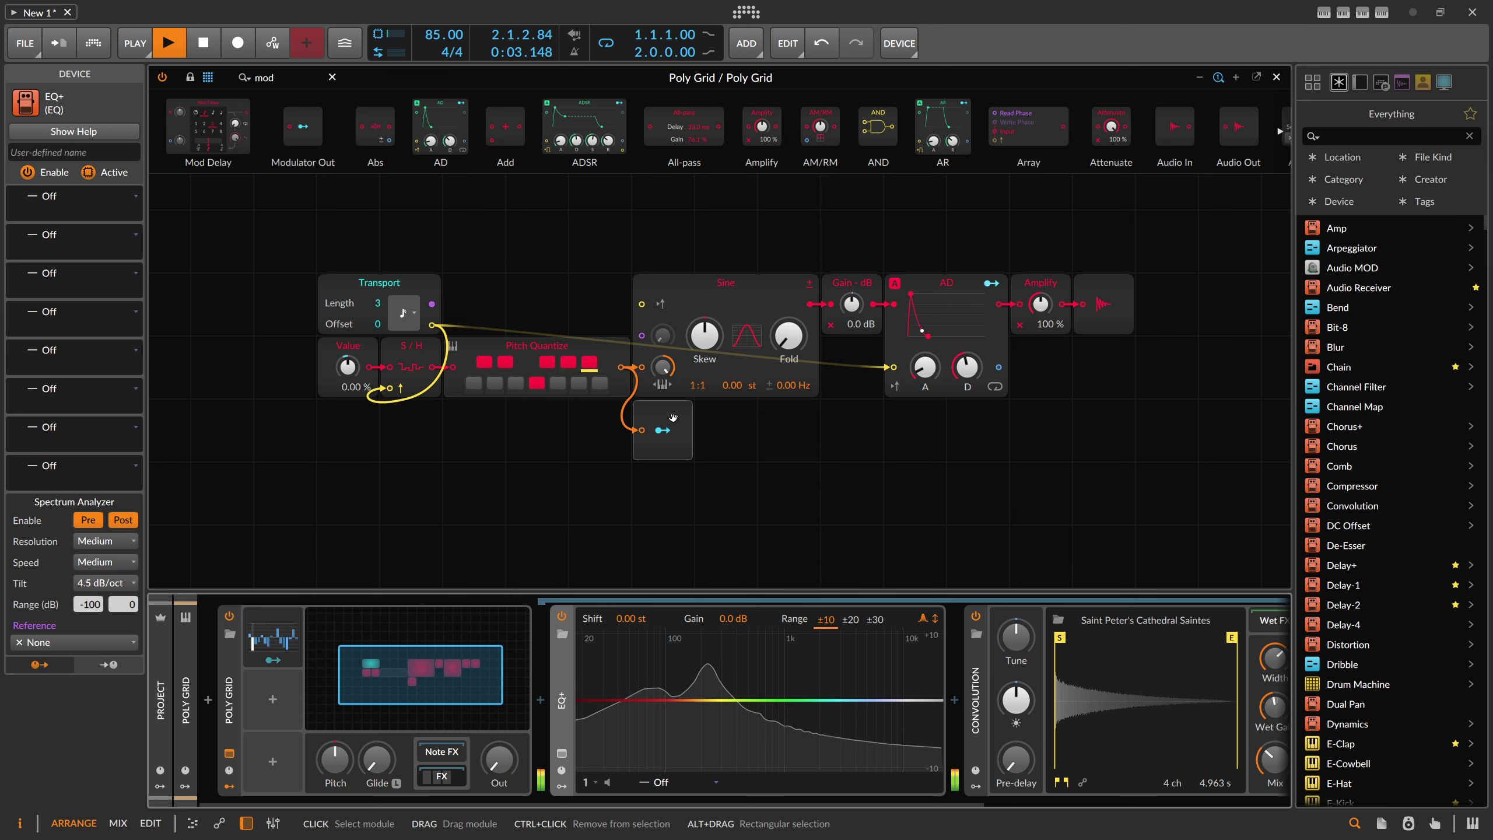
Step: Adjust the Modulator Out's modulation amount on the Gain - dB level, trying -30 dB along the way
click(662, 430)
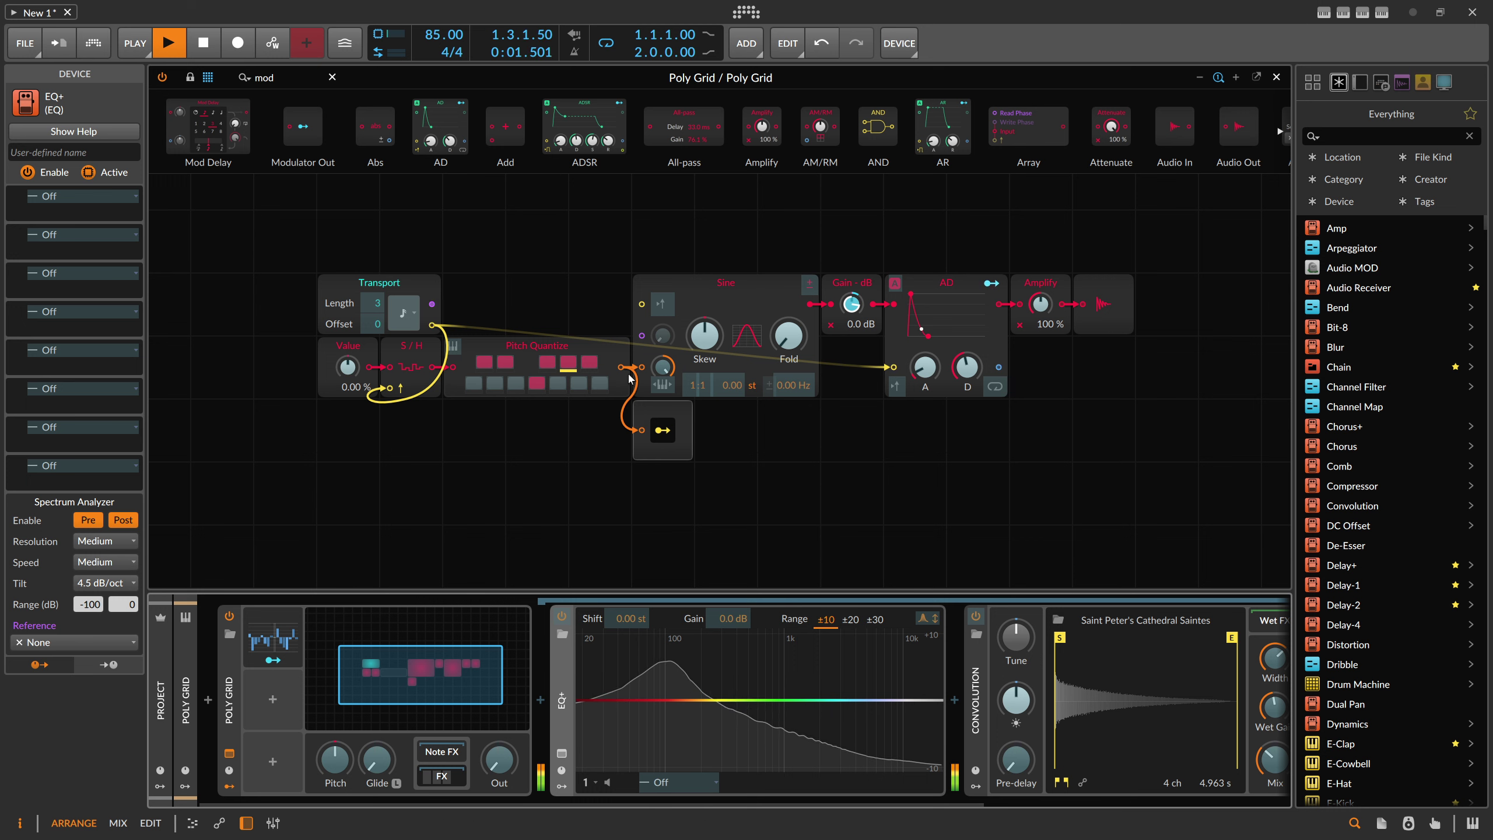
drag(848, 311, 848, 347)
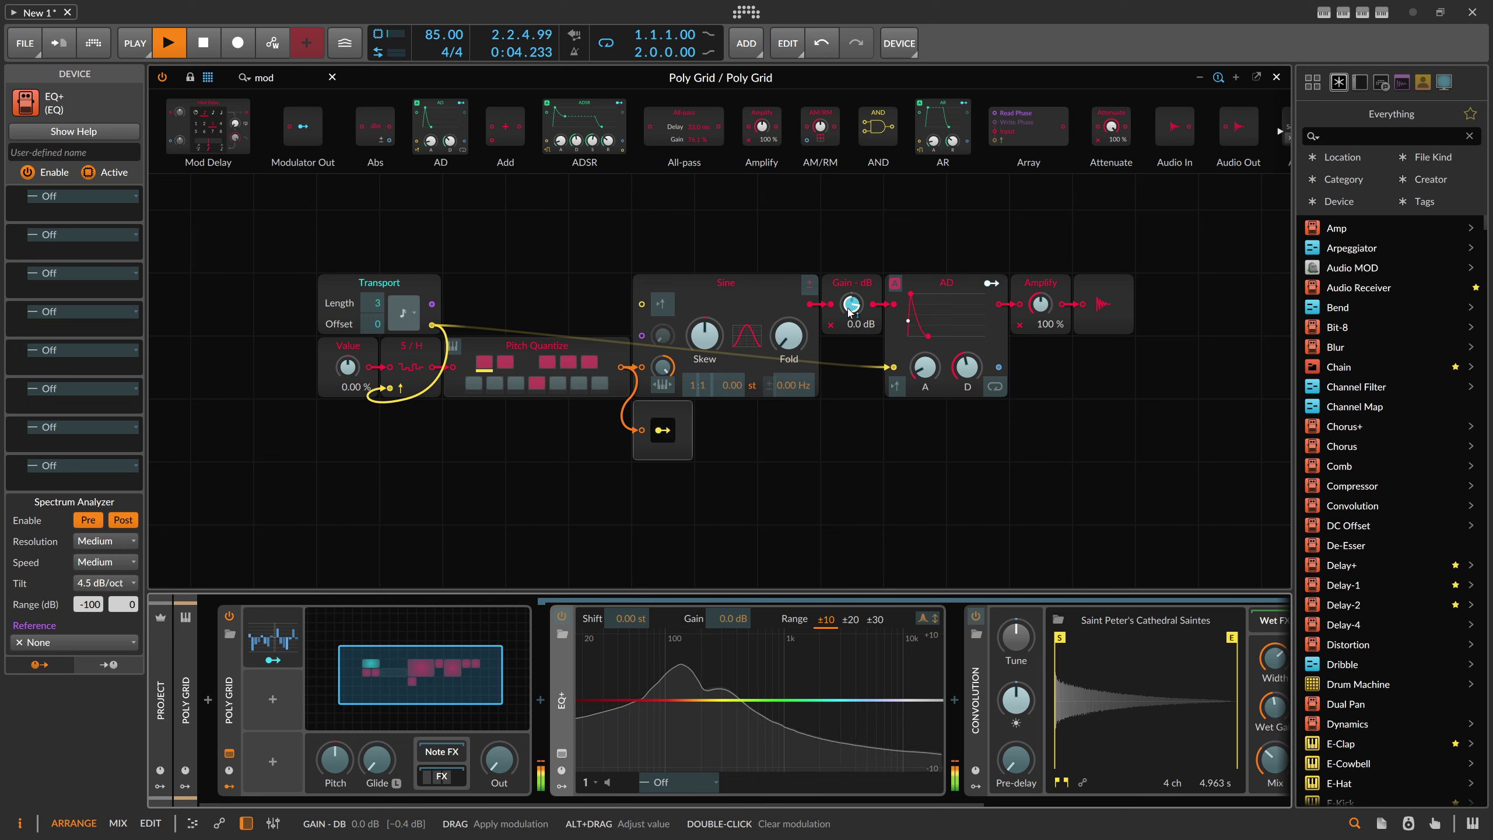
drag(852, 304, 851, 330)
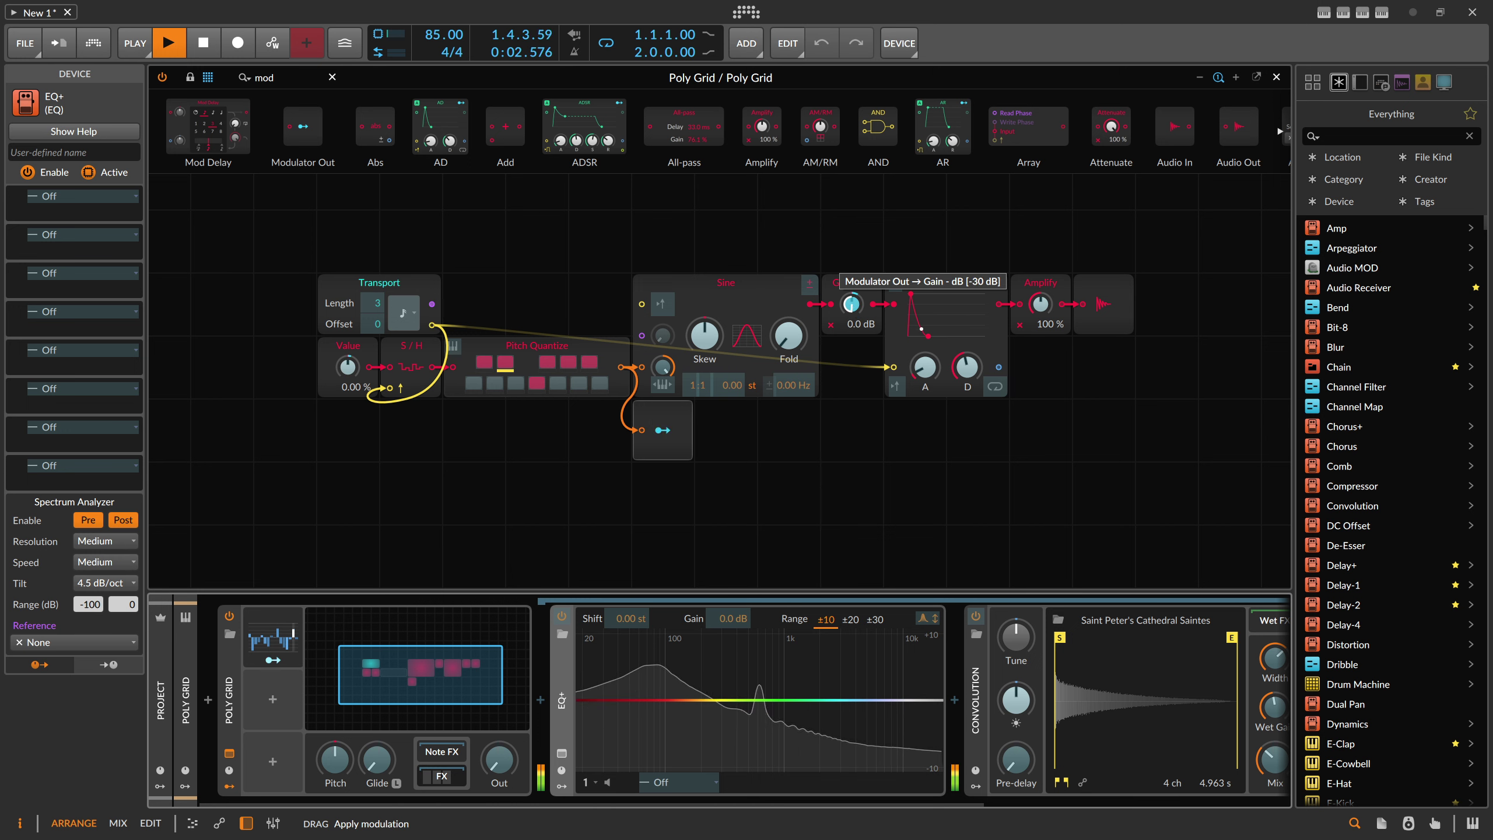
drag(851, 330, 850, 310)
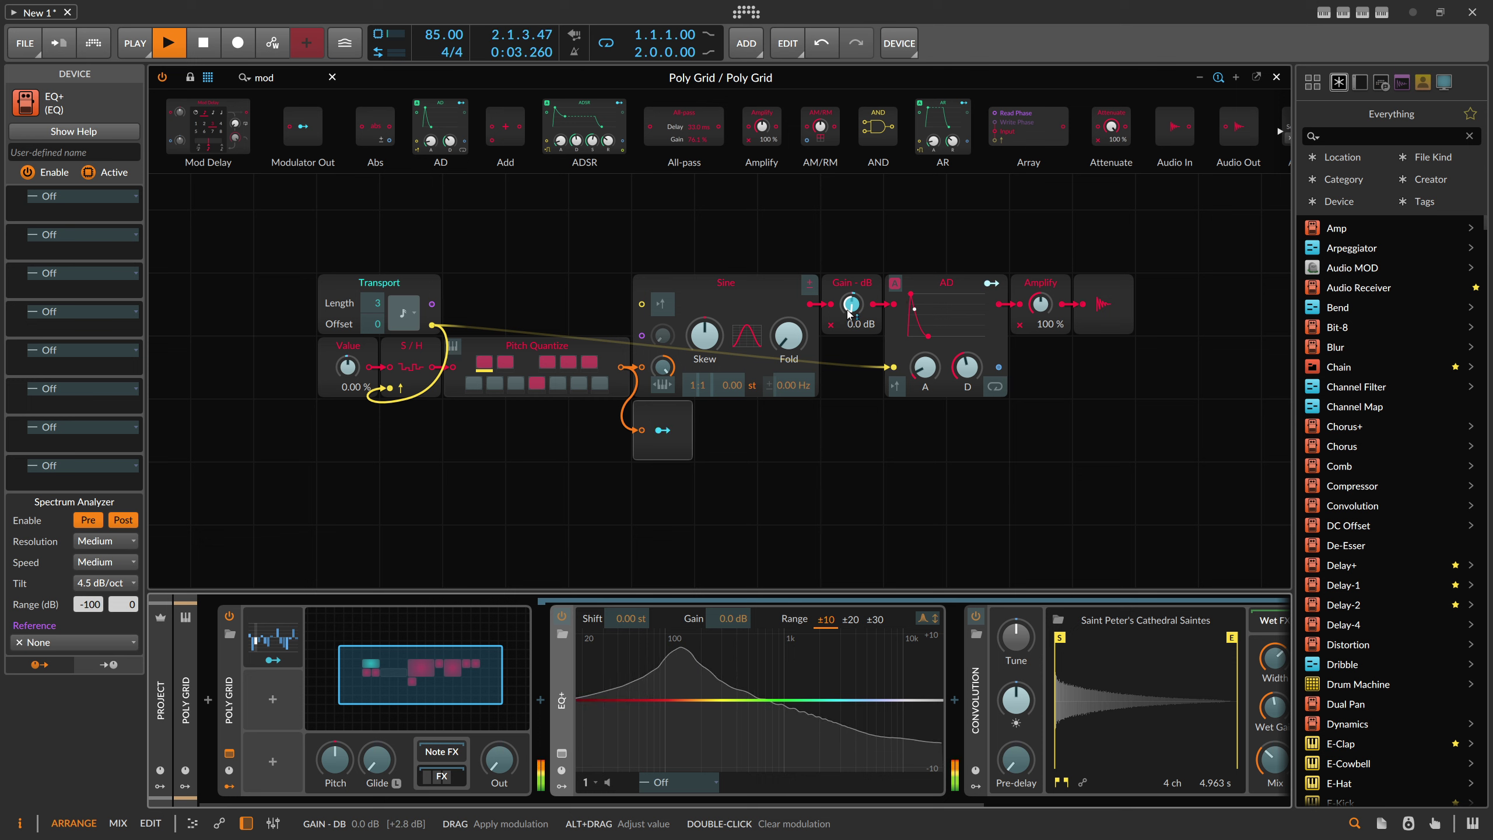
Step: Fine-tune the Modulator Out's amount on Gain - dB and leave the Poly Grid editor for the Polymer track
mouse_move(850, 304)
mouse_down()
mouse_move(851, 320)
mouse_move(855, 308)
mouse_up()
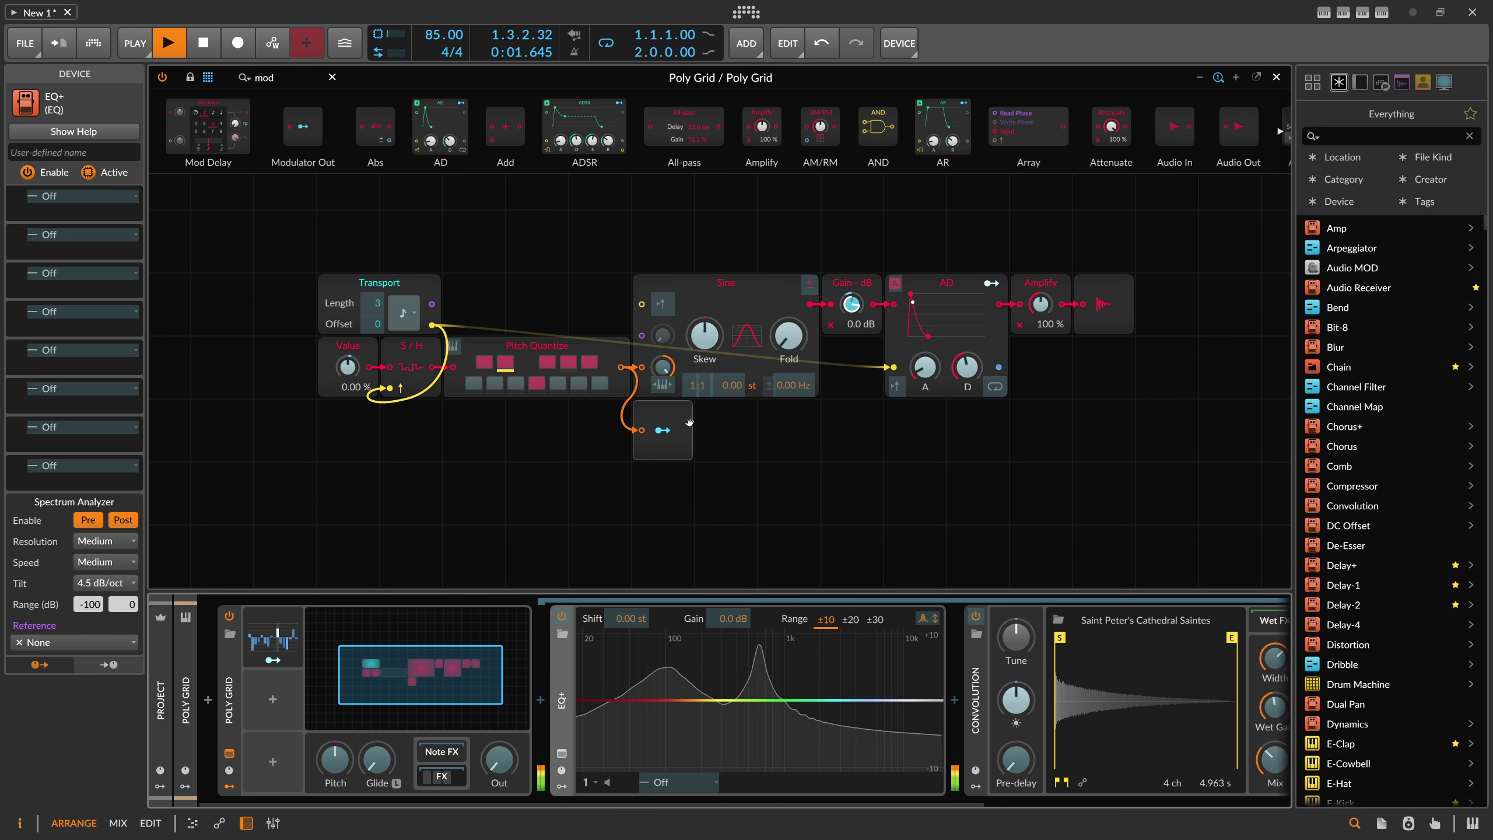
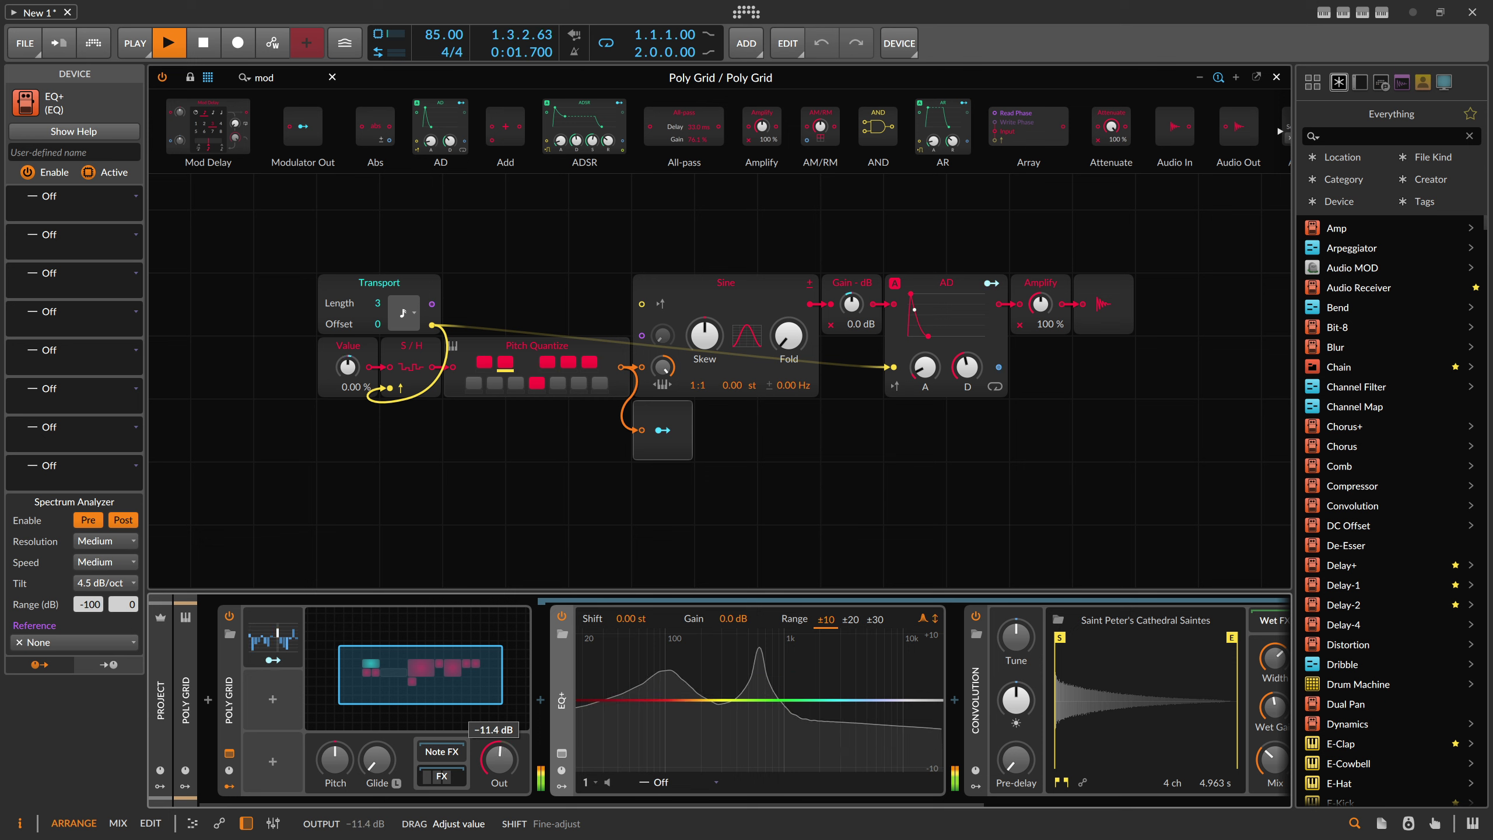
click(1276, 77)
click(228, 122)
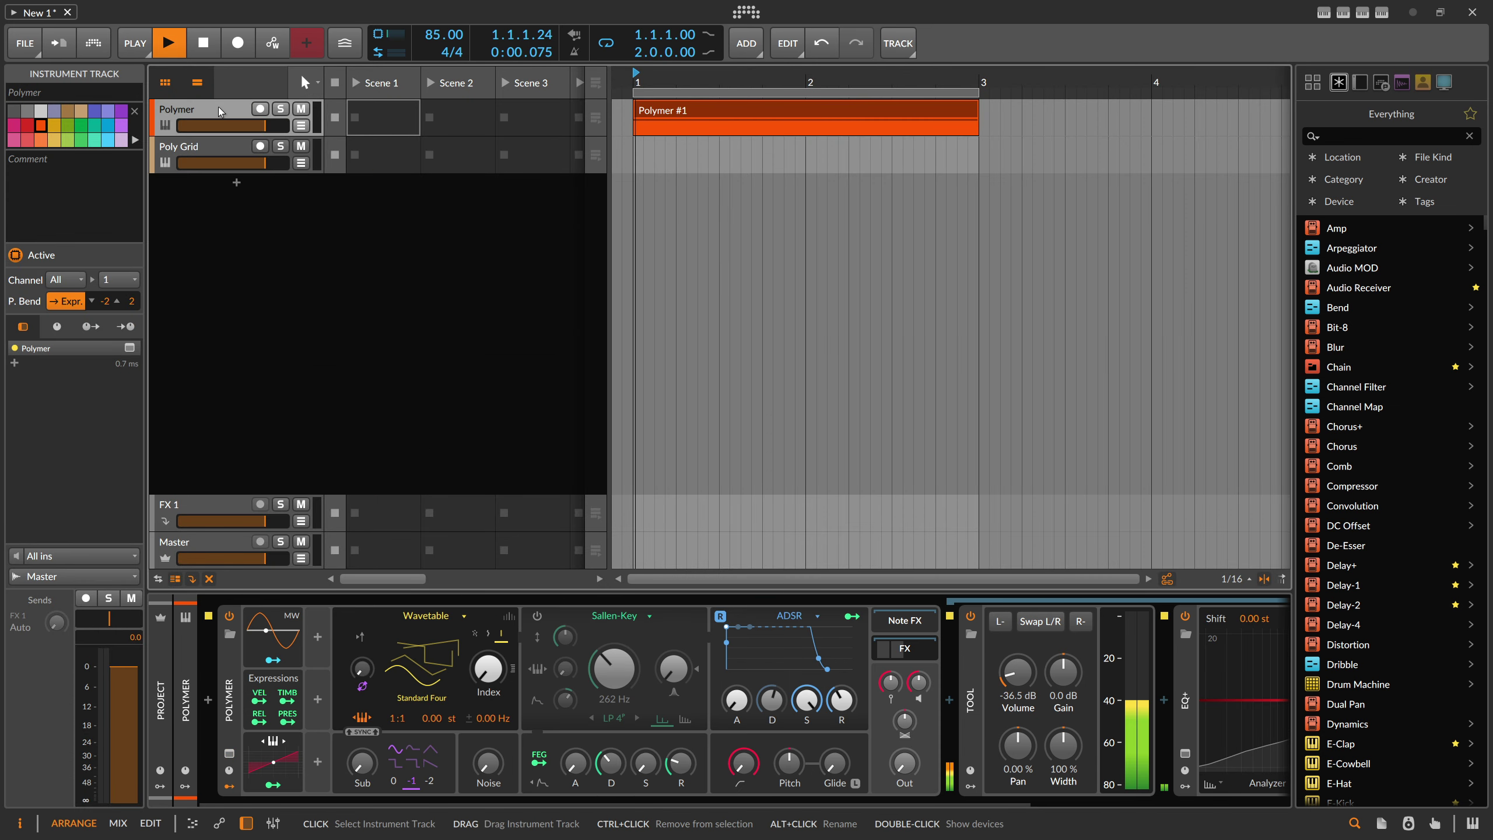
Step: Open the Polymer #1 clip for note editing and select its C3 note
click(689, 118)
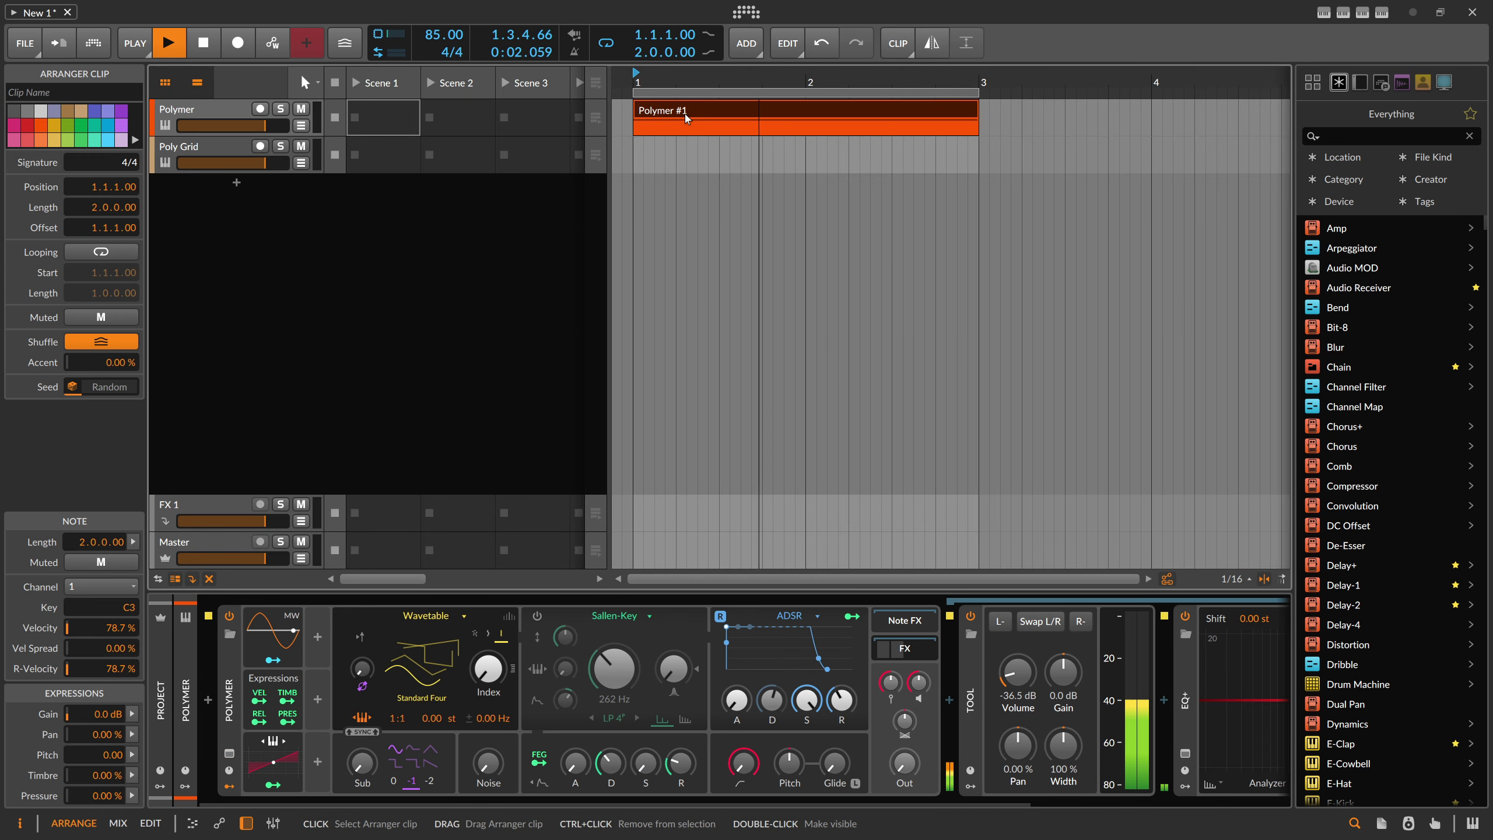
double_click(690, 118)
drag(434, 409, 412, 529)
Step: Show the EQ+ settings and set the Tool device's volume to -37.2 dB
drag(397, 802, 655, 801)
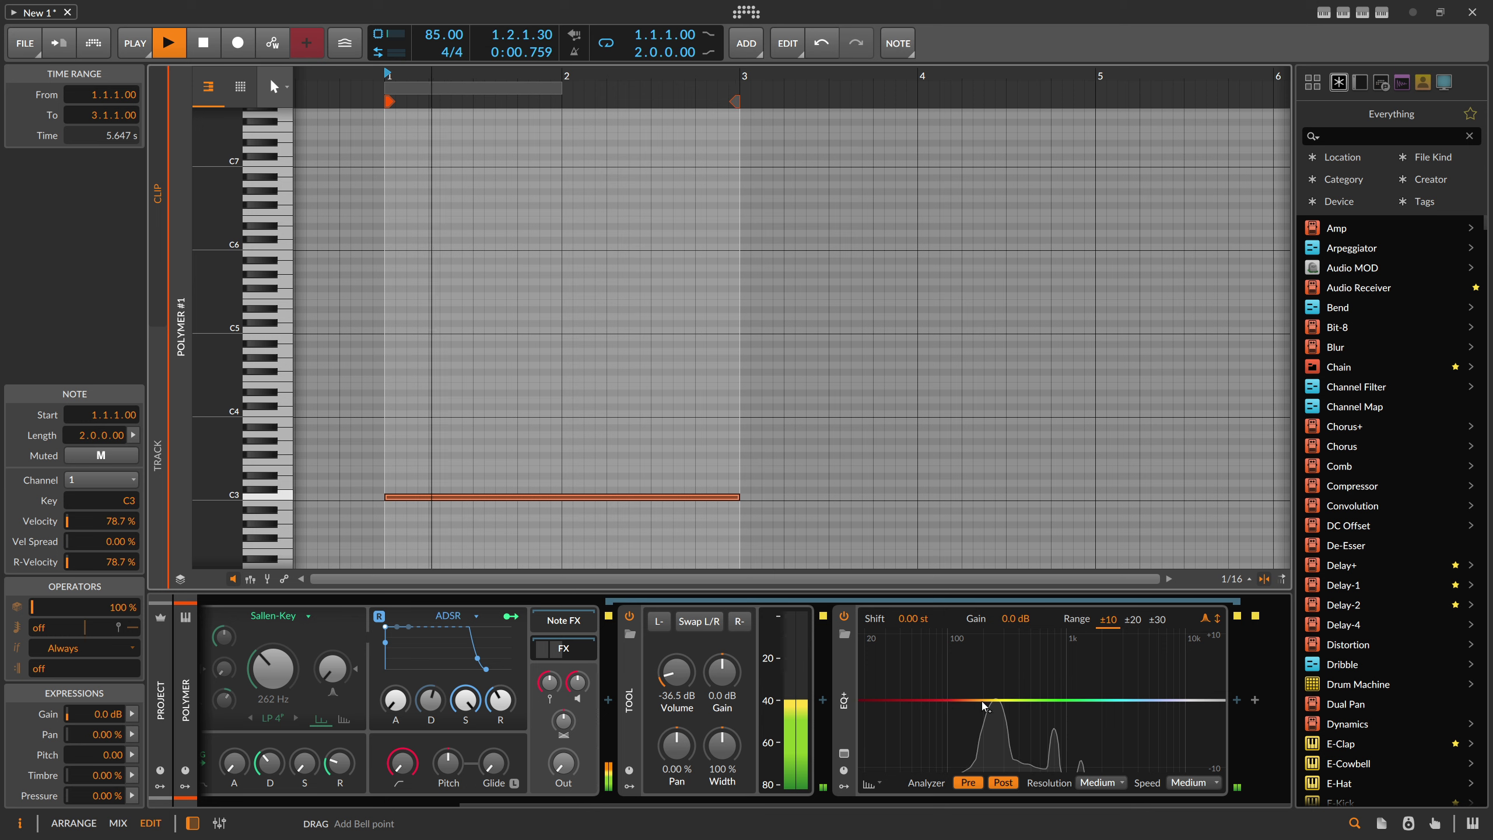
click(843, 698)
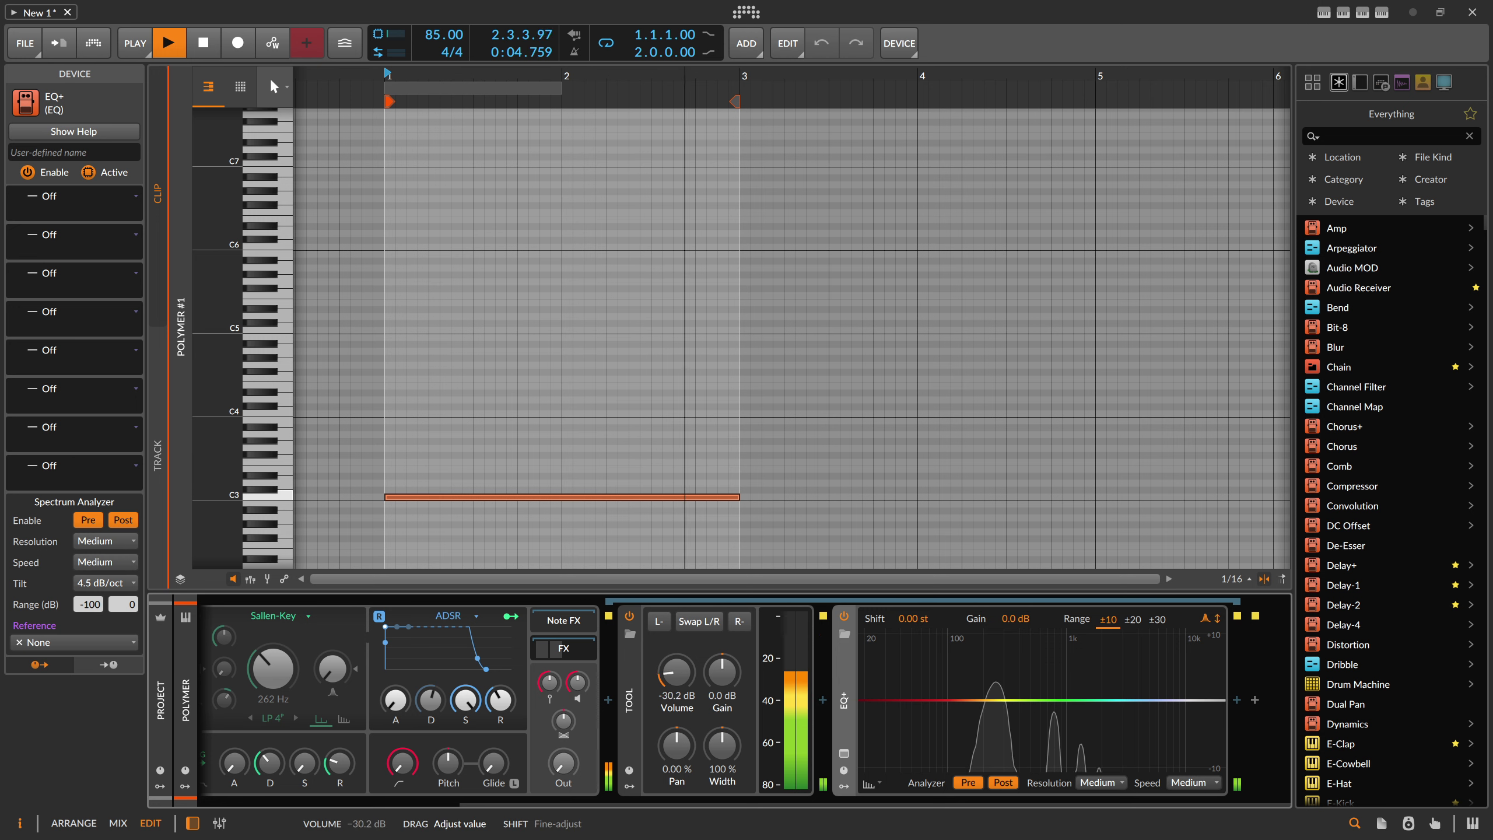
drag(685, 679, 685, 688)
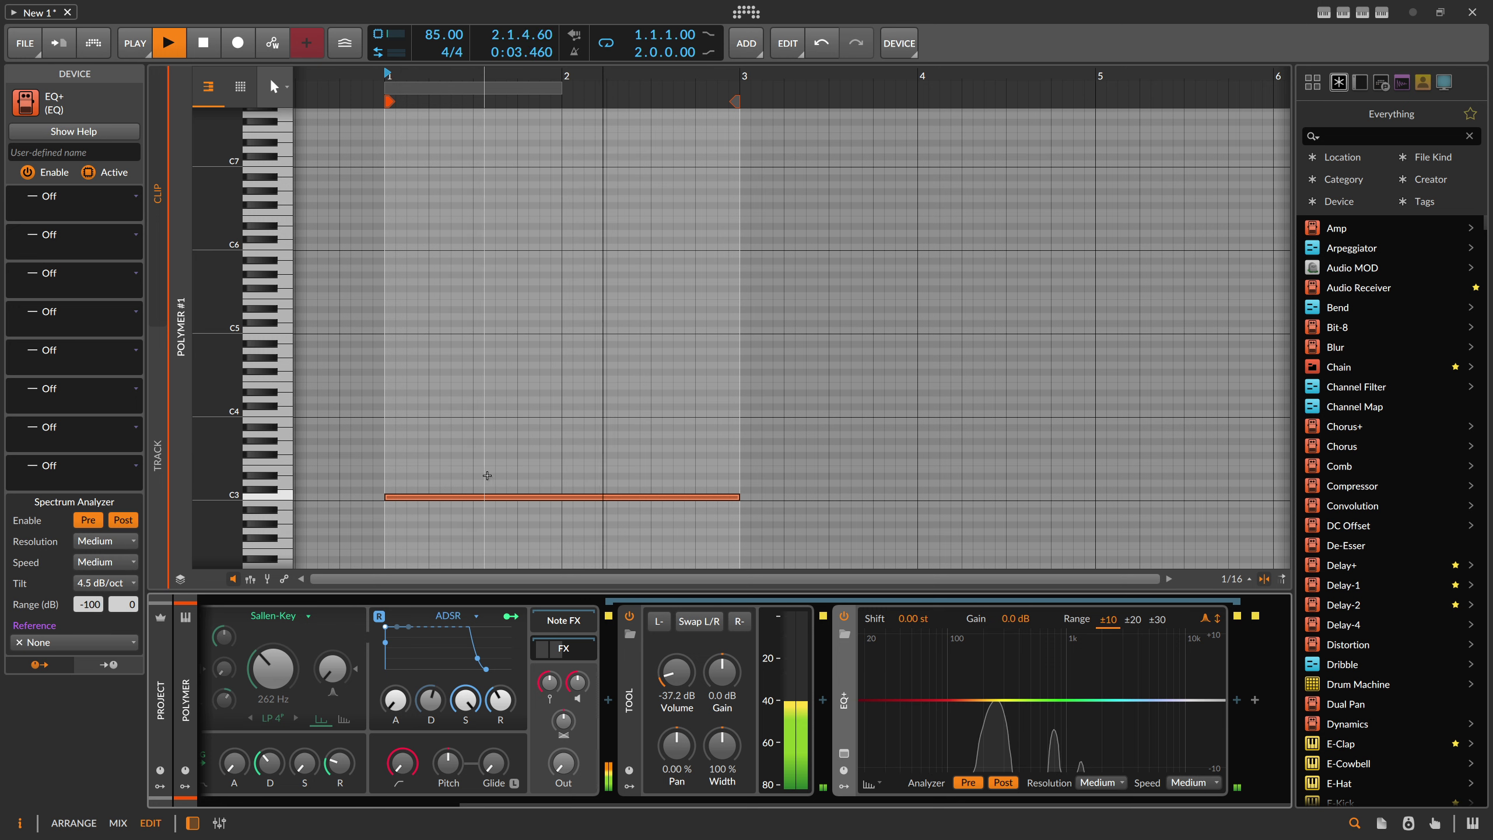
Step: Transpose the Polymer #1 note up five octaves from C3 to C8 and deselect it
click(484, 520)
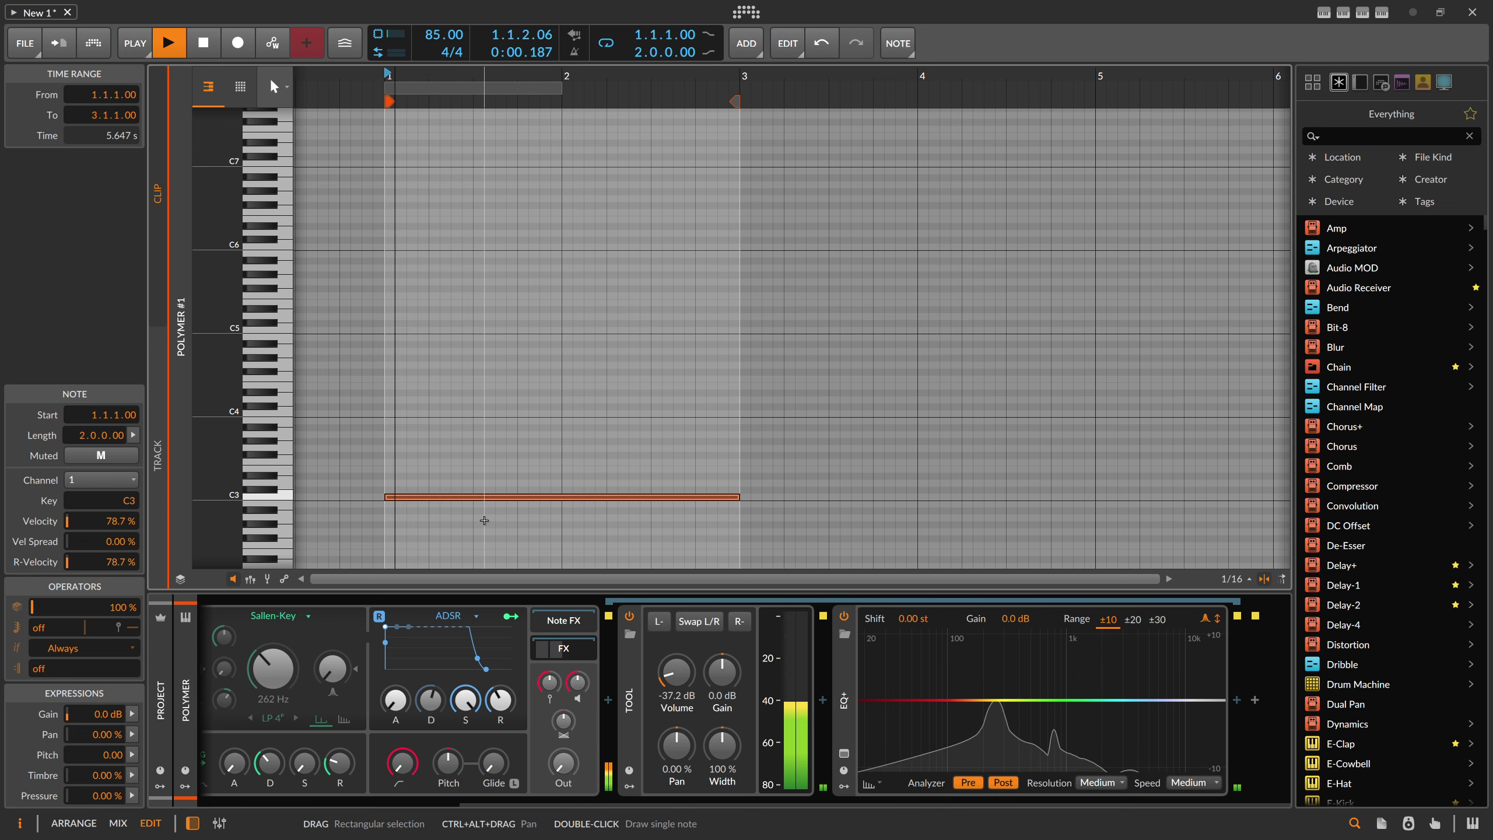
key(shift+Up)
key(shift+Up)
key(shift+Up)
key(shift+Up)
key(shift+Up)
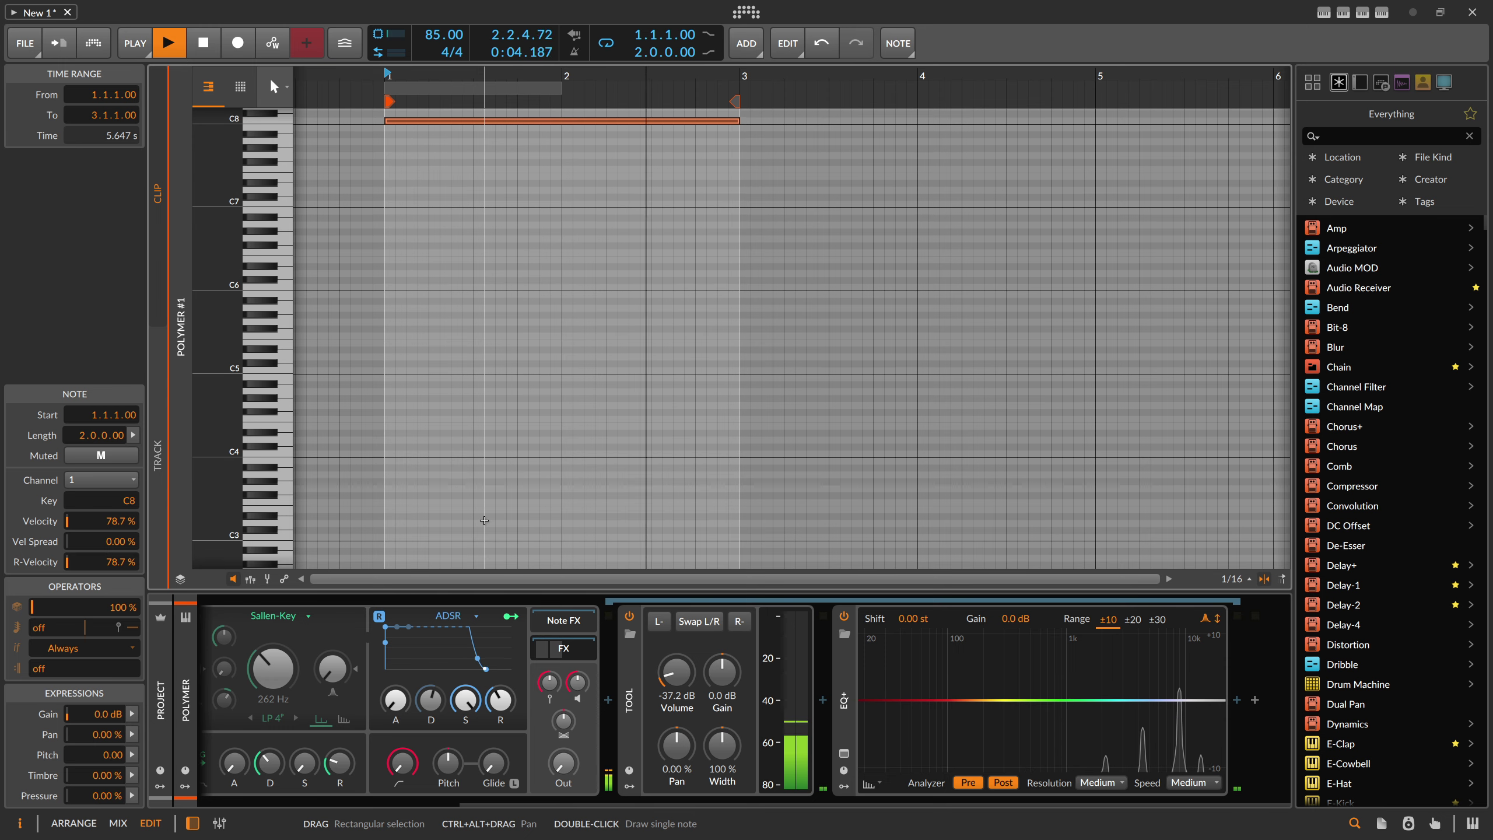
scroll(488, 500, up, 1)
click(418, 142)
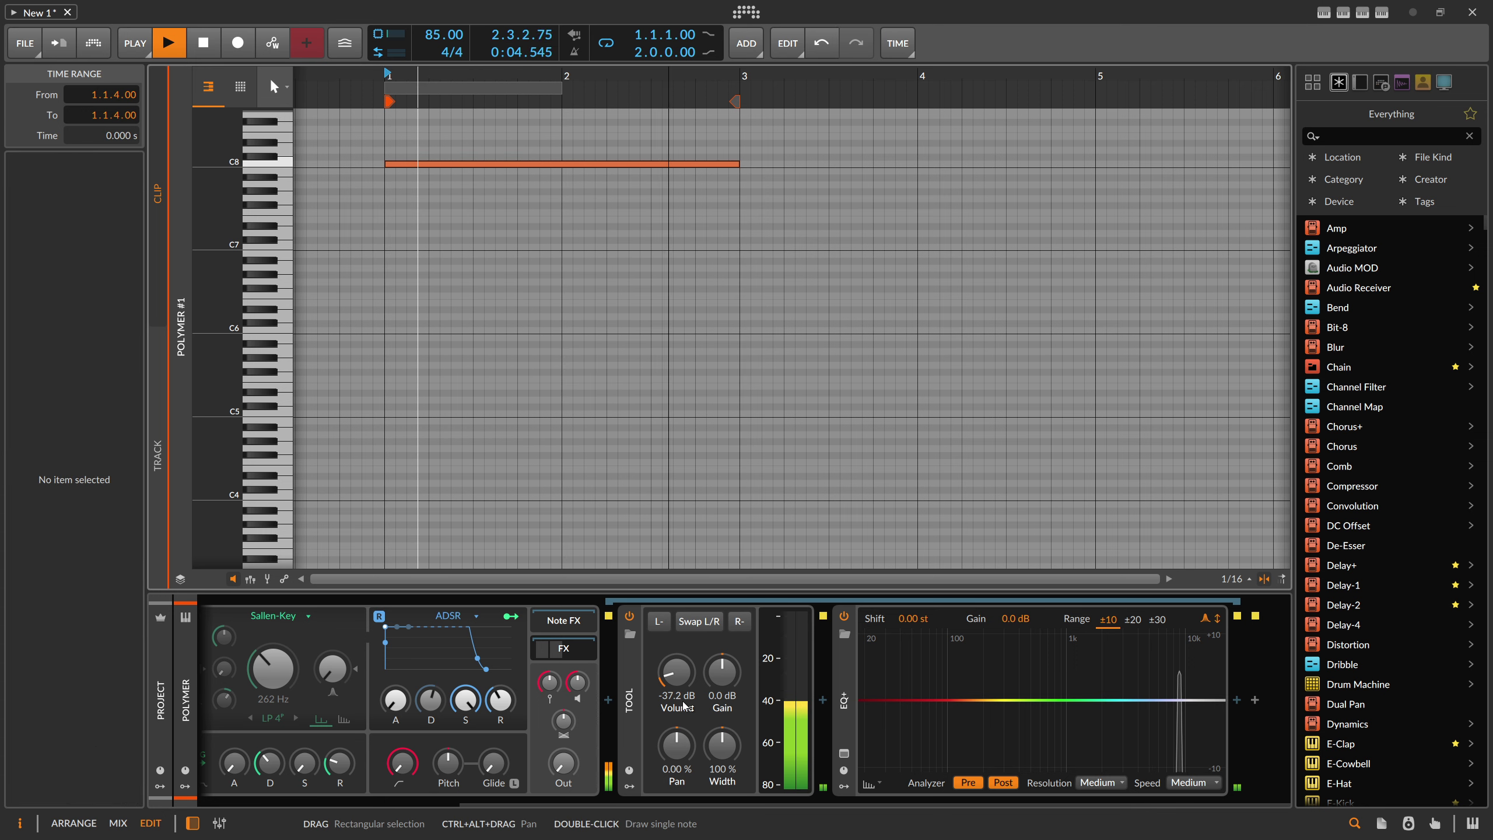
Step: Read the help page of Polymer's Keytrack+ modulator, including its note on 1:1 keytracking, and close it
drag(610, 806, 350, 805)
click(254, 744)
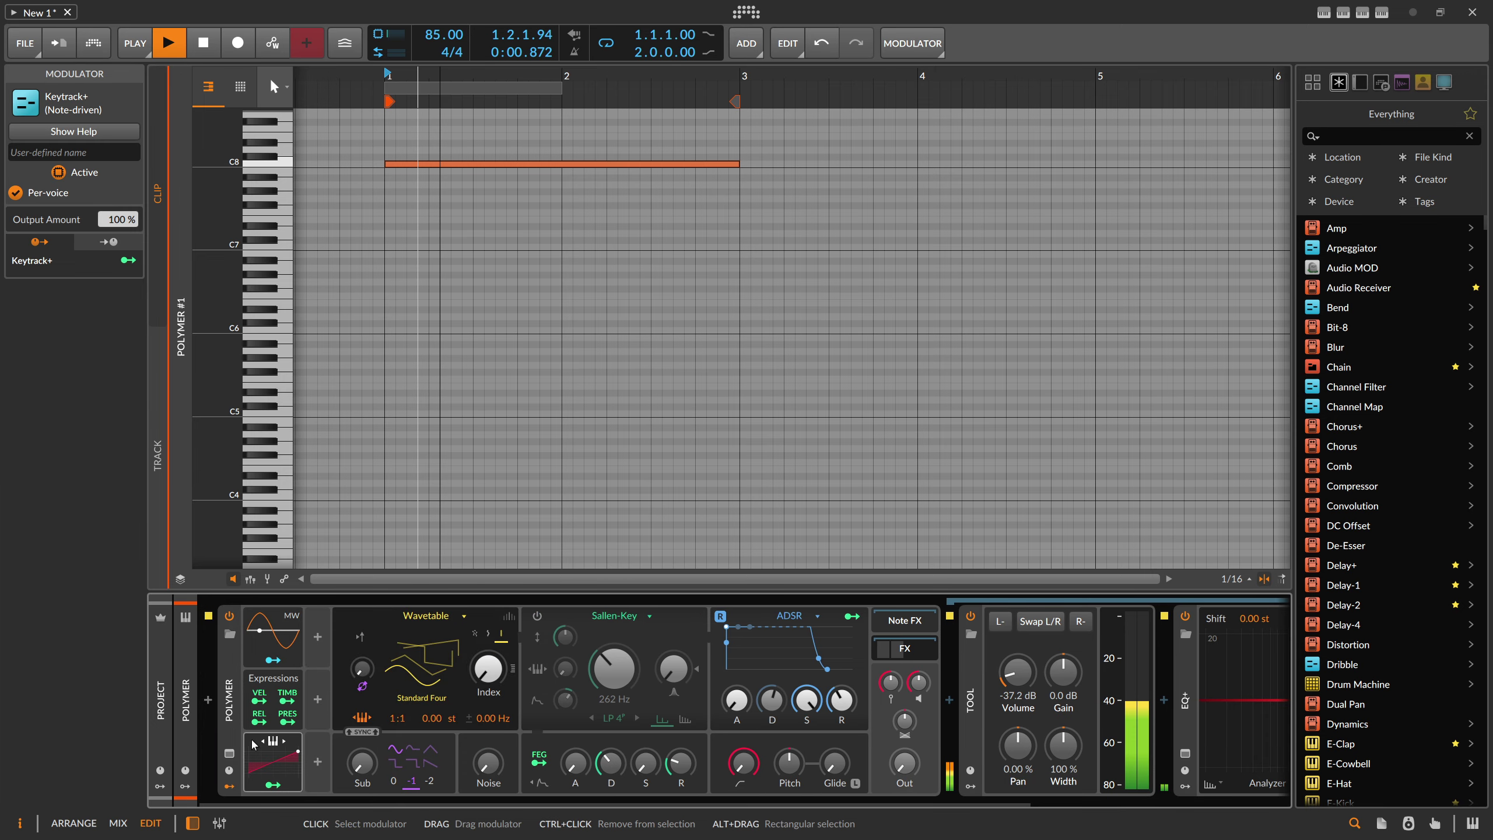
click(101, 136)
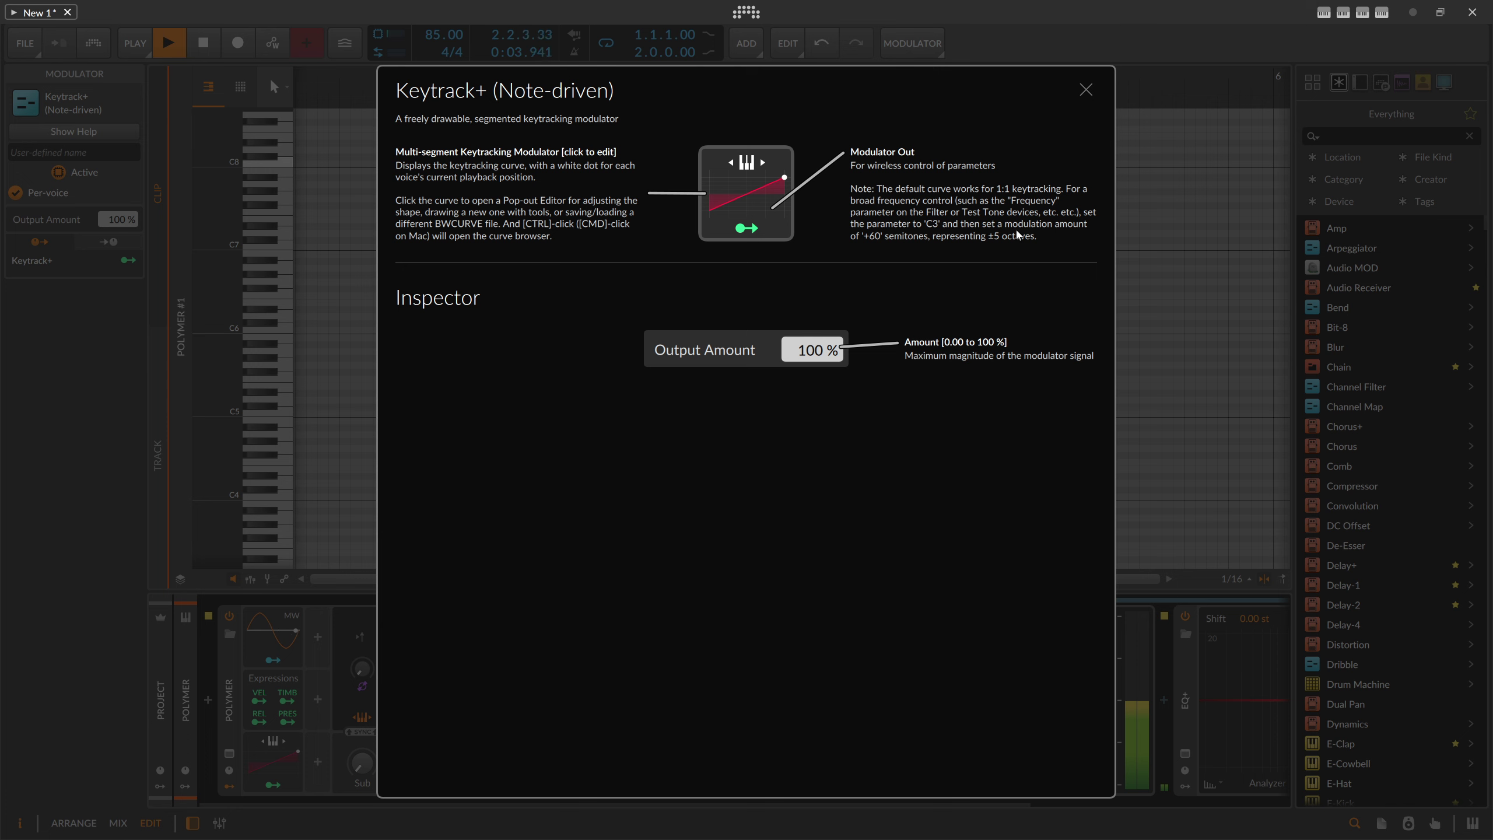
click(1085, 93)
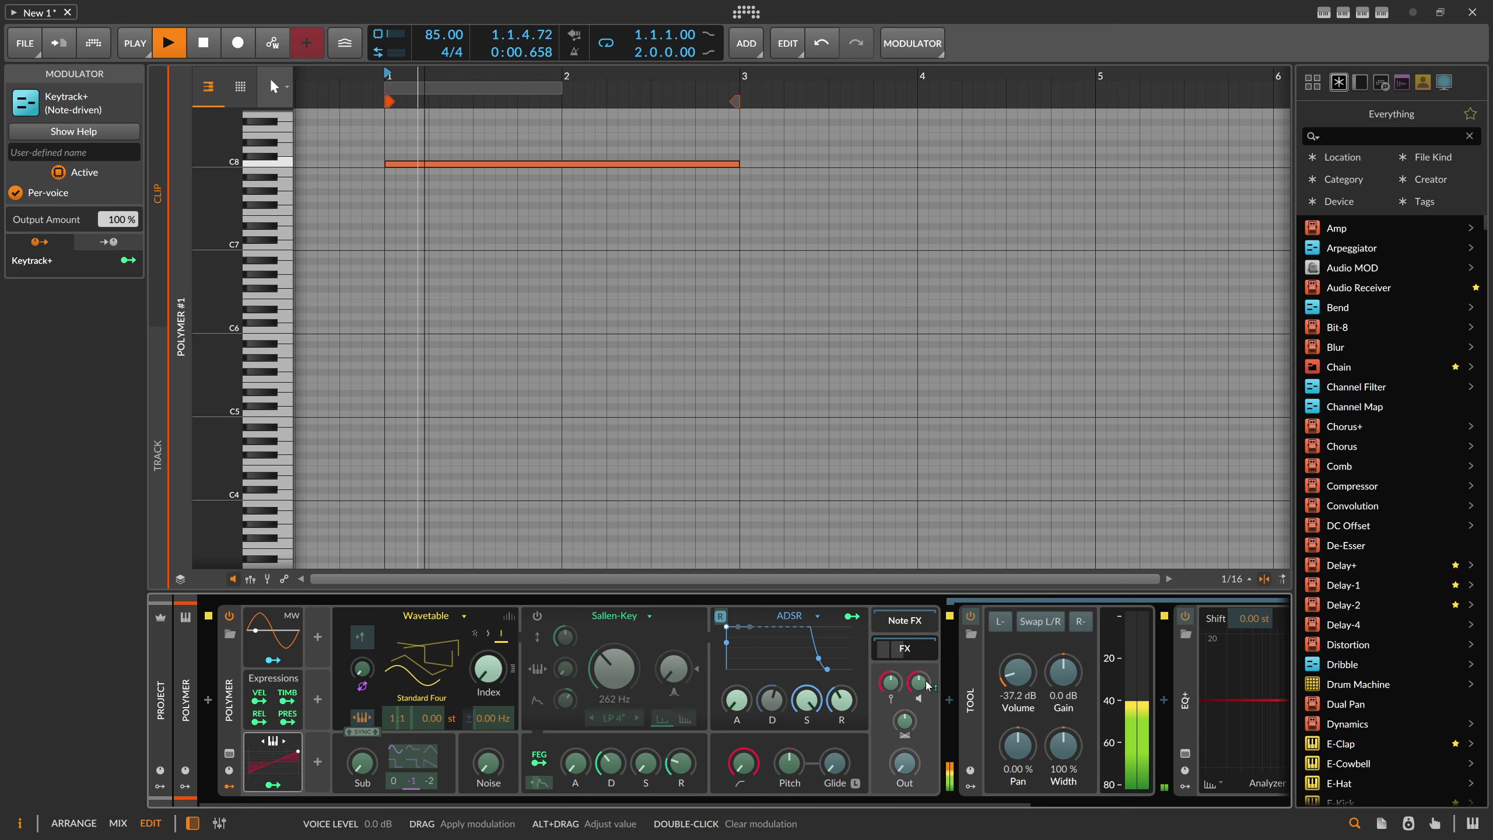
Step: Try to map Keytrack+ to Polymer's Voice Level
drag(928, 685, 918, 686)
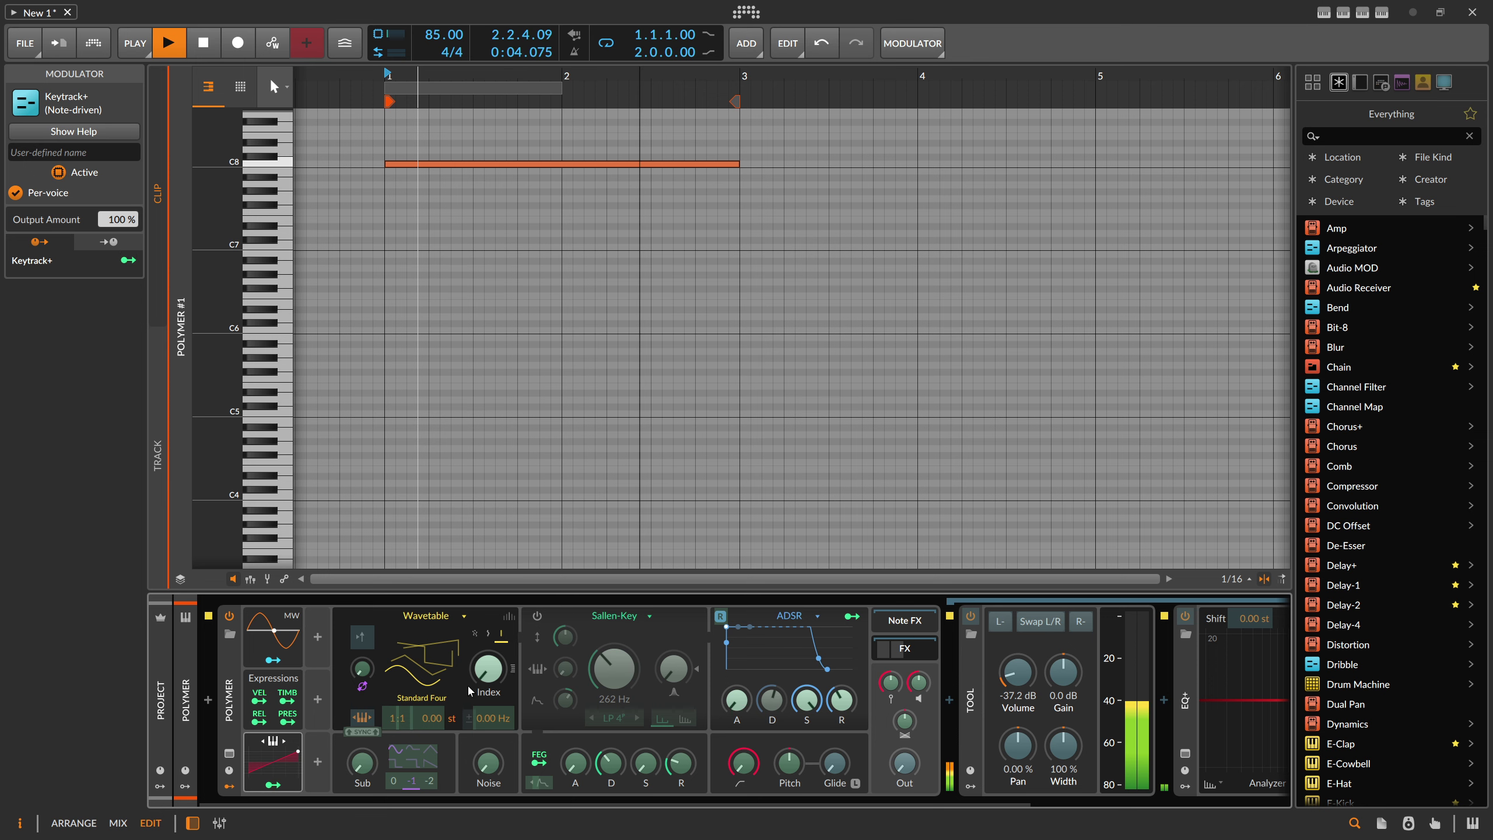
click(274, 784)
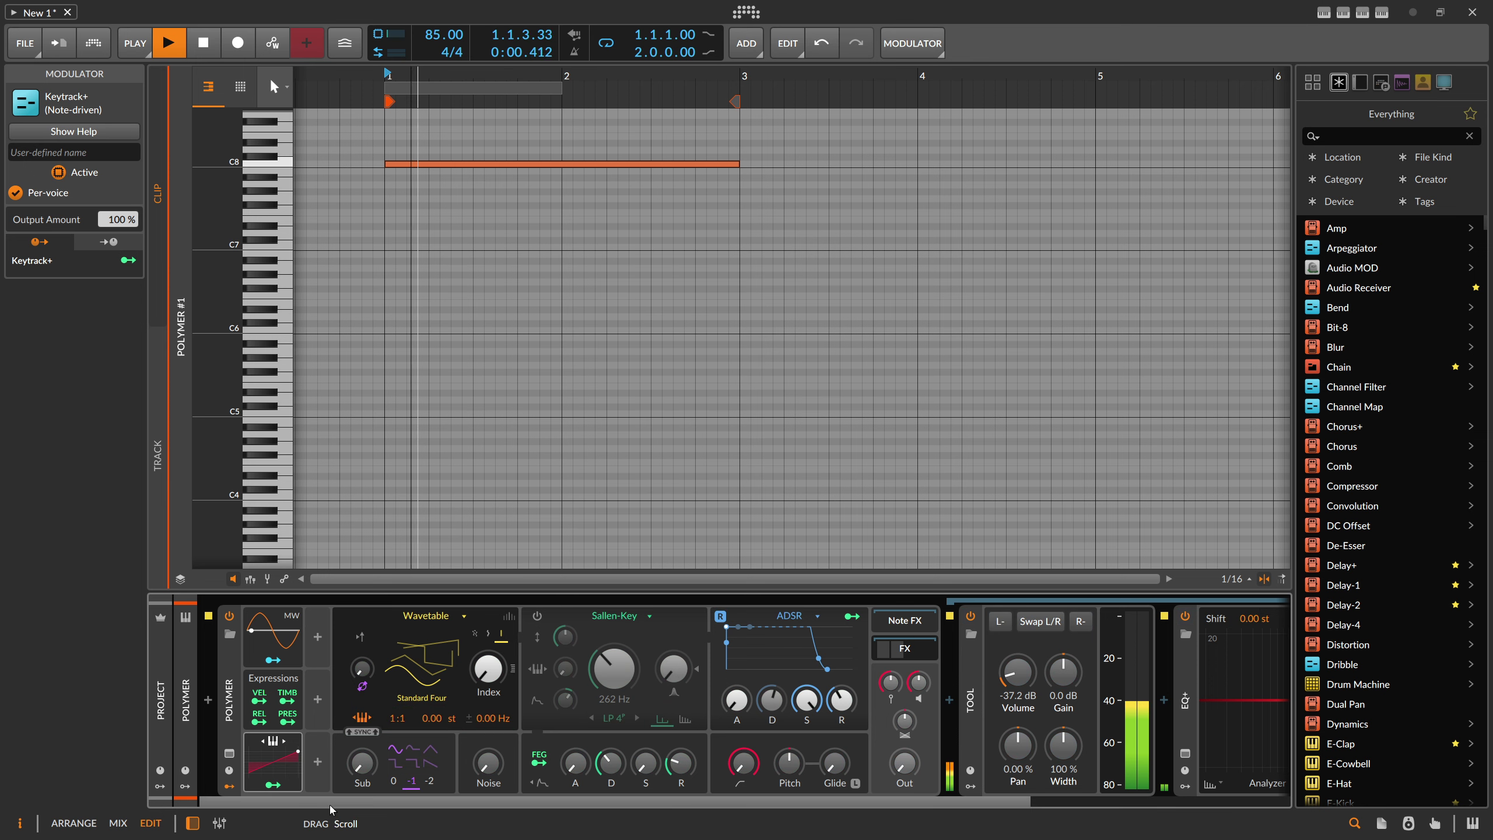
Step: Select the clip's note and transpose it down five octaves to C3 while watching the EQ+ spectrum
drag(347, 802, 606, 802)
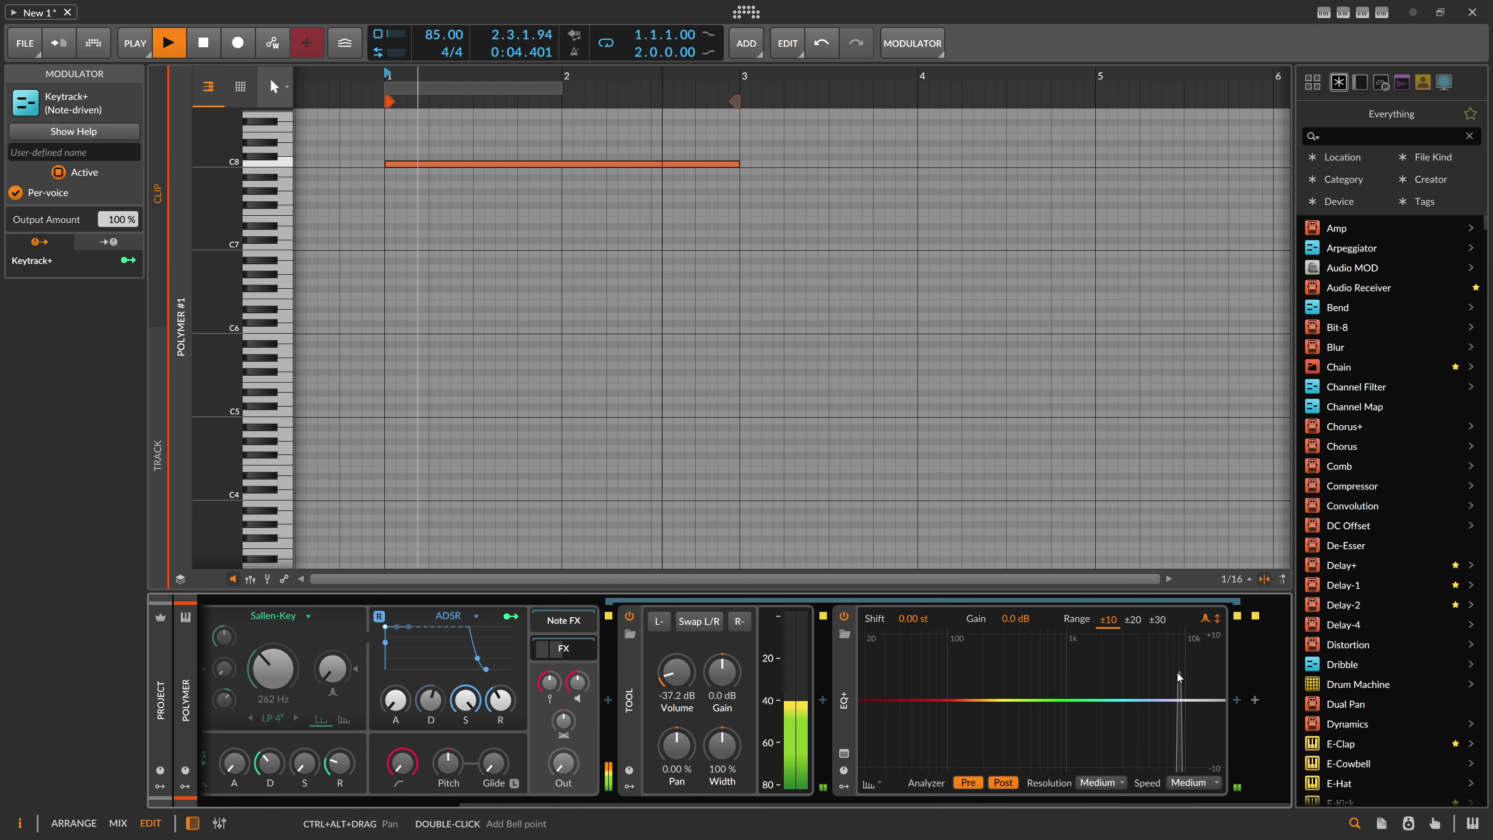
drag(657, 333, 620, 140)
key(shift+Down)
key(shift+Down)
key(shift+Down)
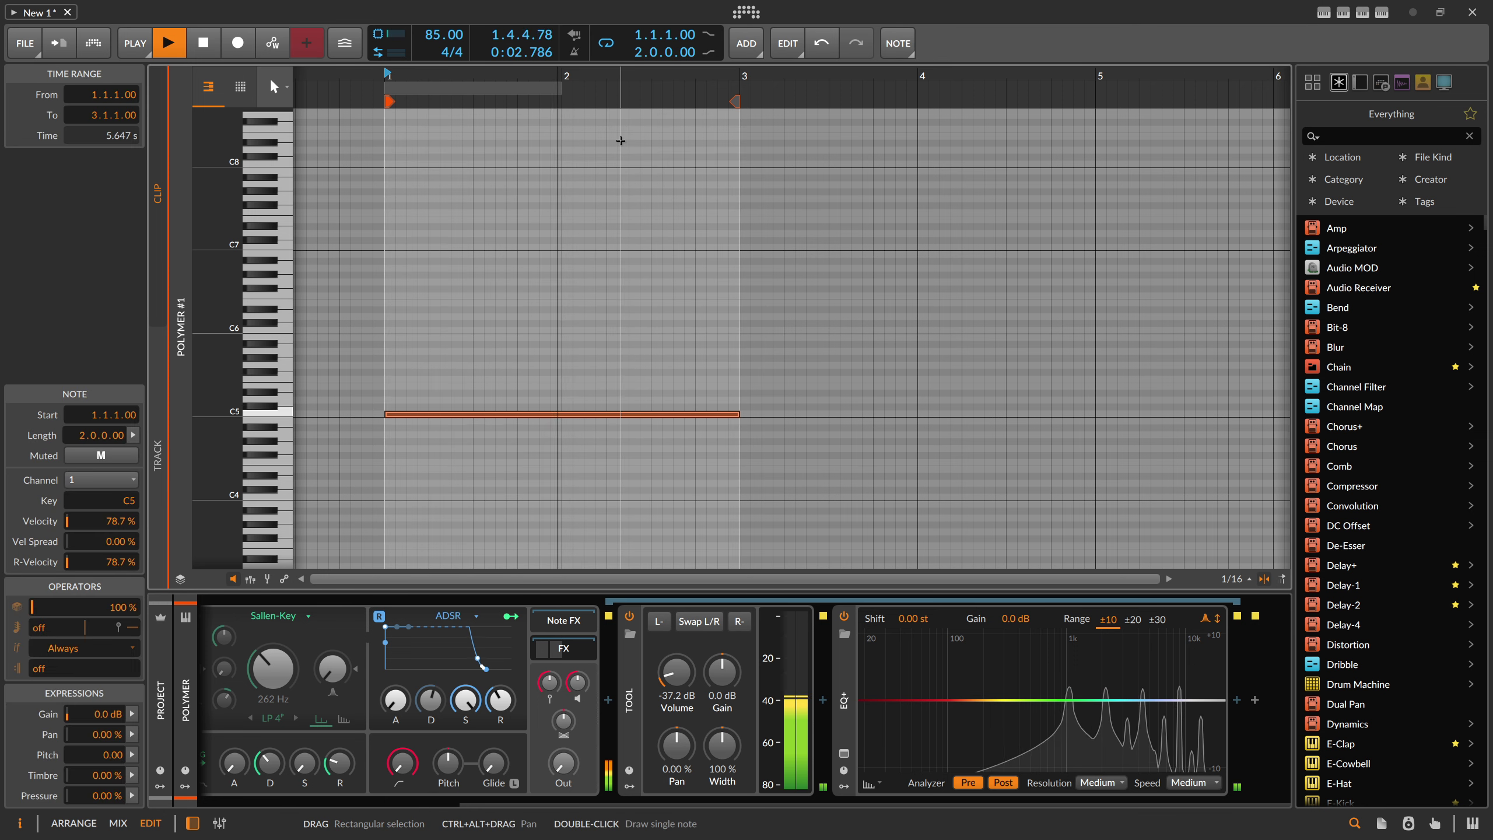
key(shift+Down)
key(shift+Down)
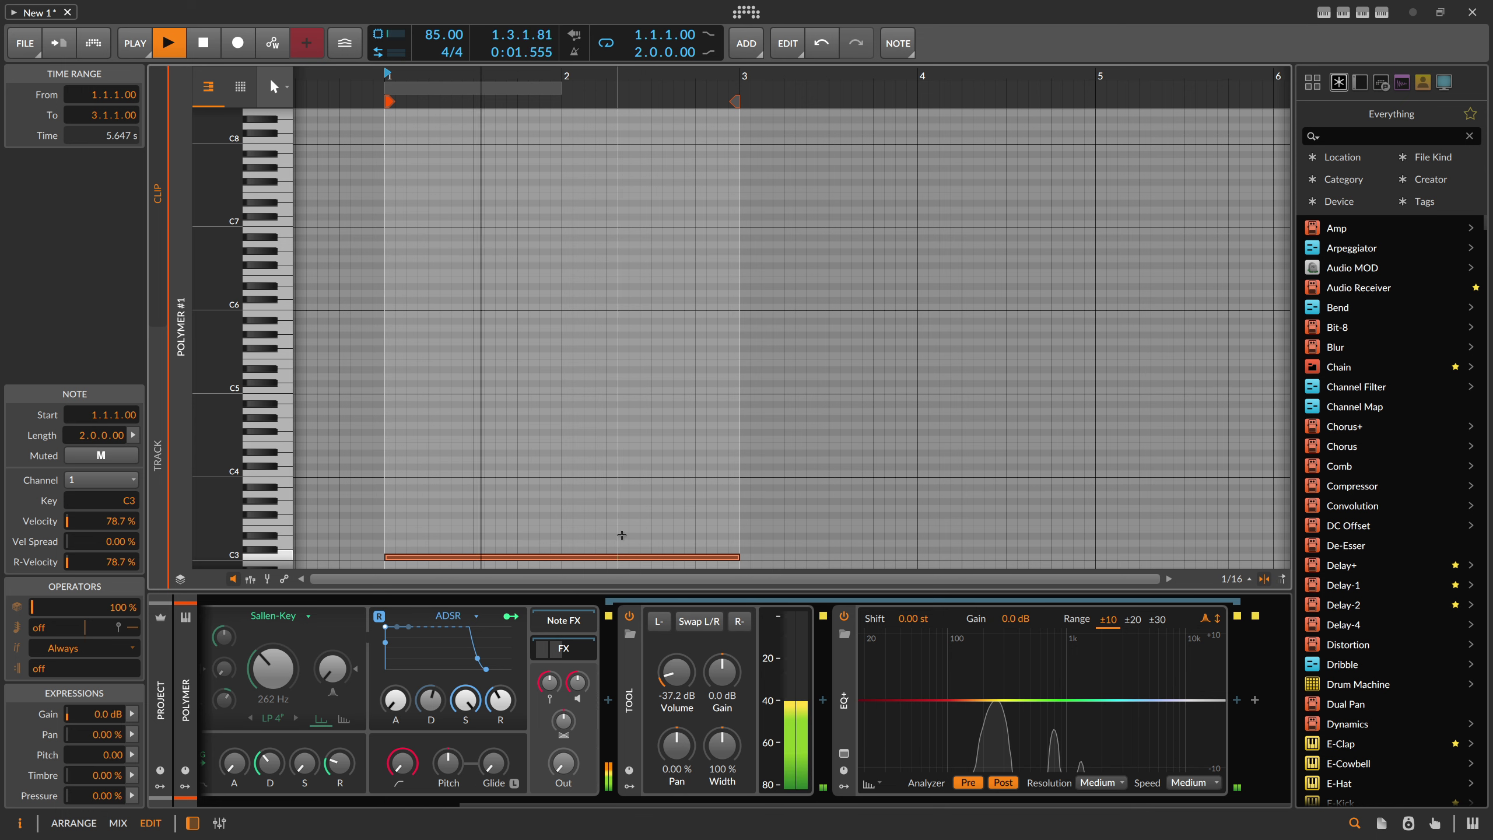
Step: Transpose the selected note back up five octaves to C8
key(shift+Up)
key(shift+Up)
key(shift+Up)
key(shift+Up)
key(shift+Up)
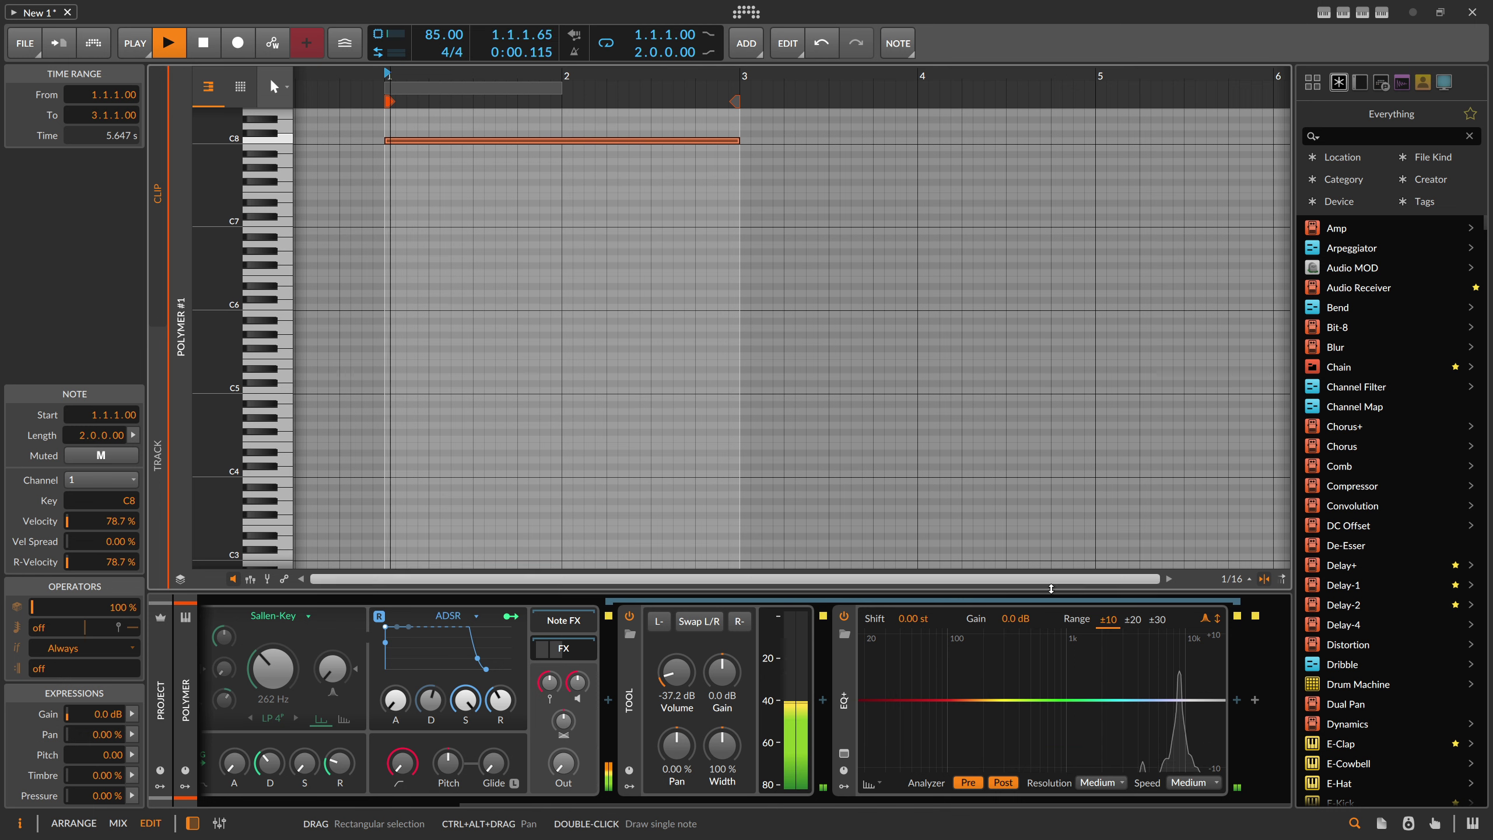
Step: Map Keytrack+ to Polymer's Voice Level with an amount of -0.55 and show the EQ+ analyzer settings
drag(703, 800, 671, 801)
drag(579, 683, 579, 694)
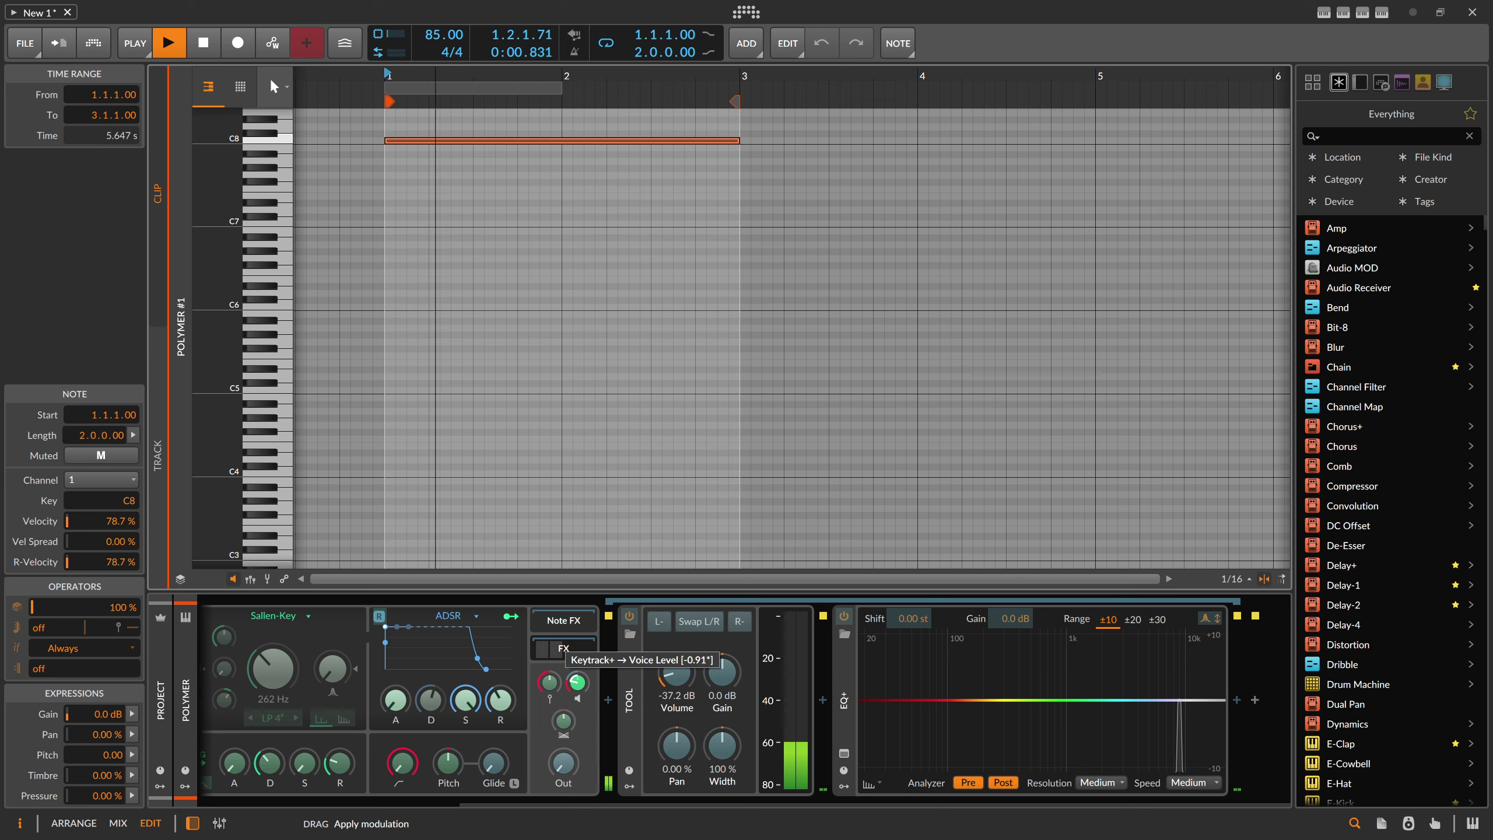
drag(579, 694, 579, 697)
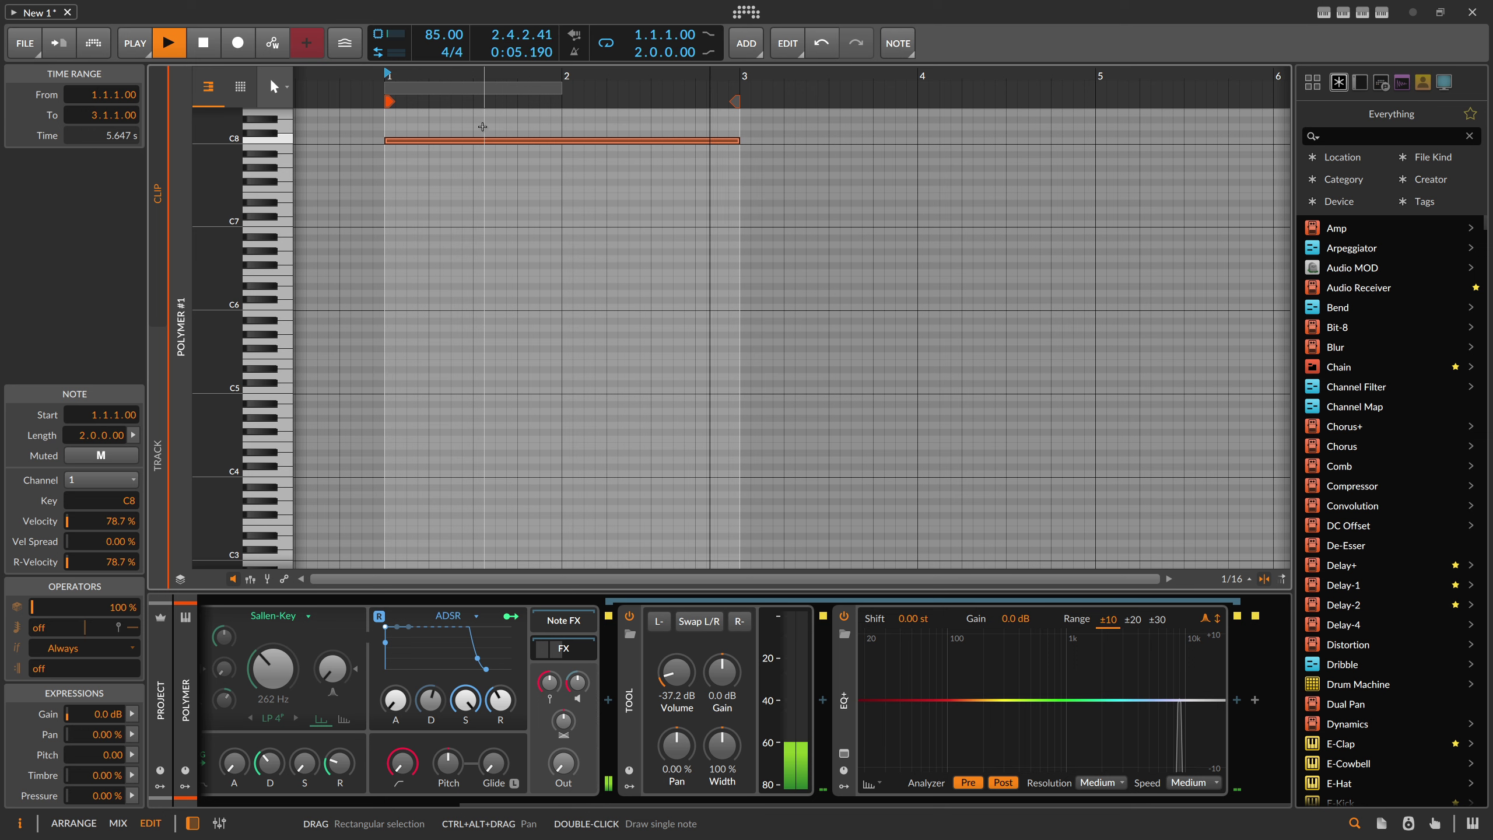
click(1059, 704)
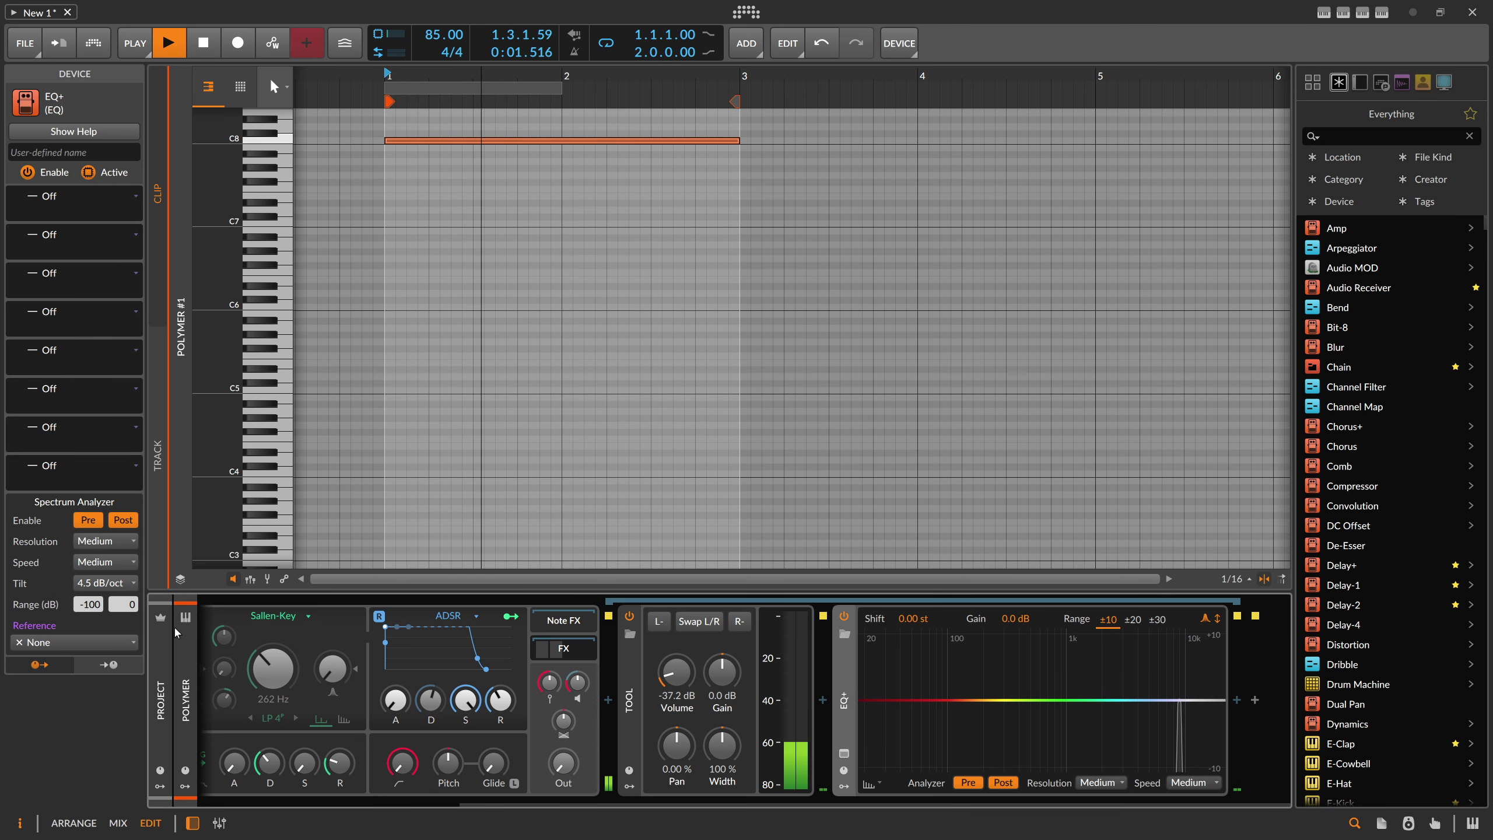
Step: Transpose the clip's note down from C8 to C3 and on to C1 to compare the keytracked peak levels
click(425, 140)
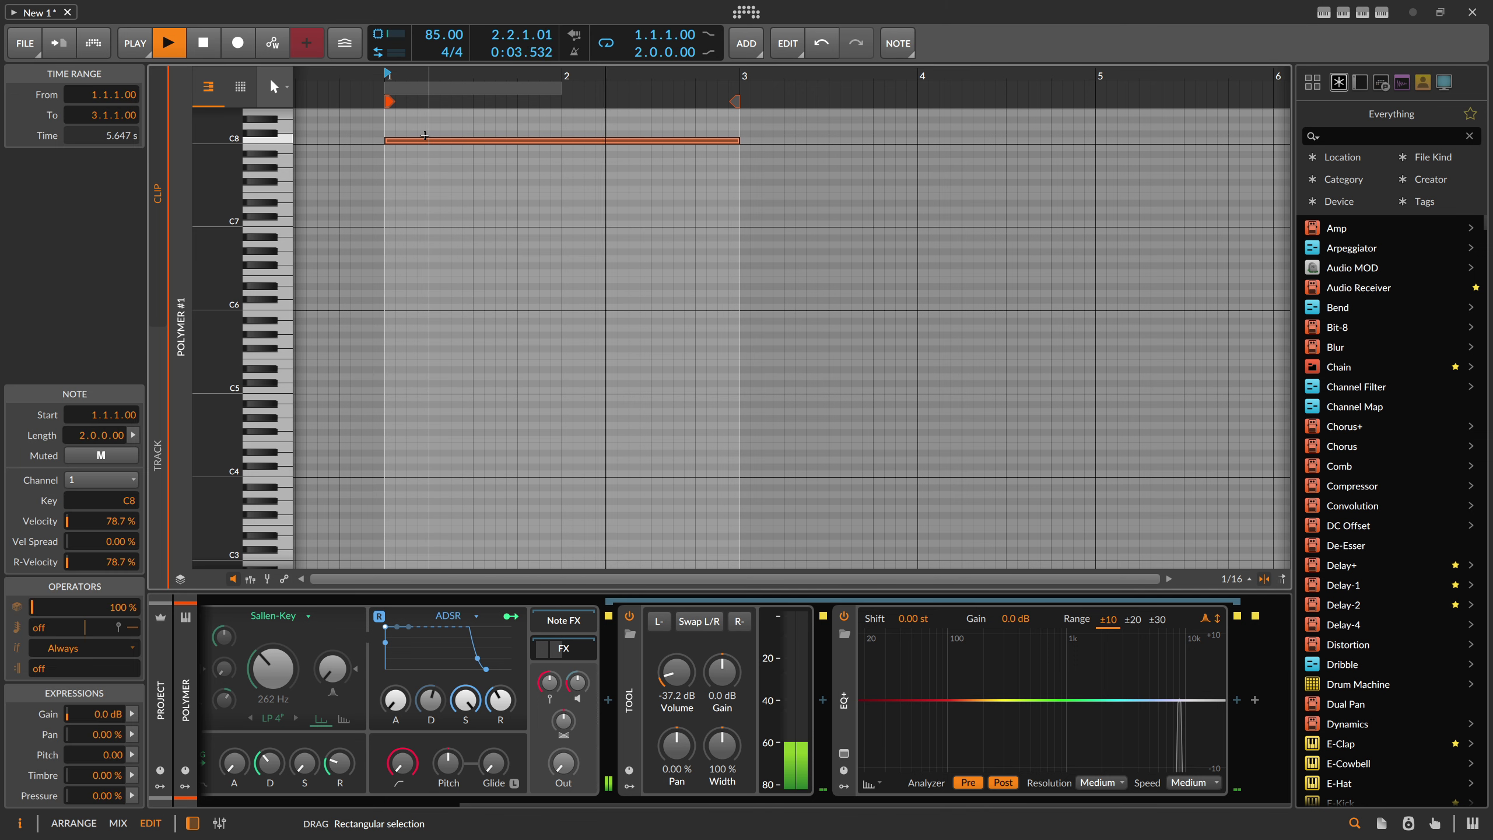
key(shift+Down)
key(shift+Down)
key(shift+Down)
key(shift+Down)
key(shift+Down)
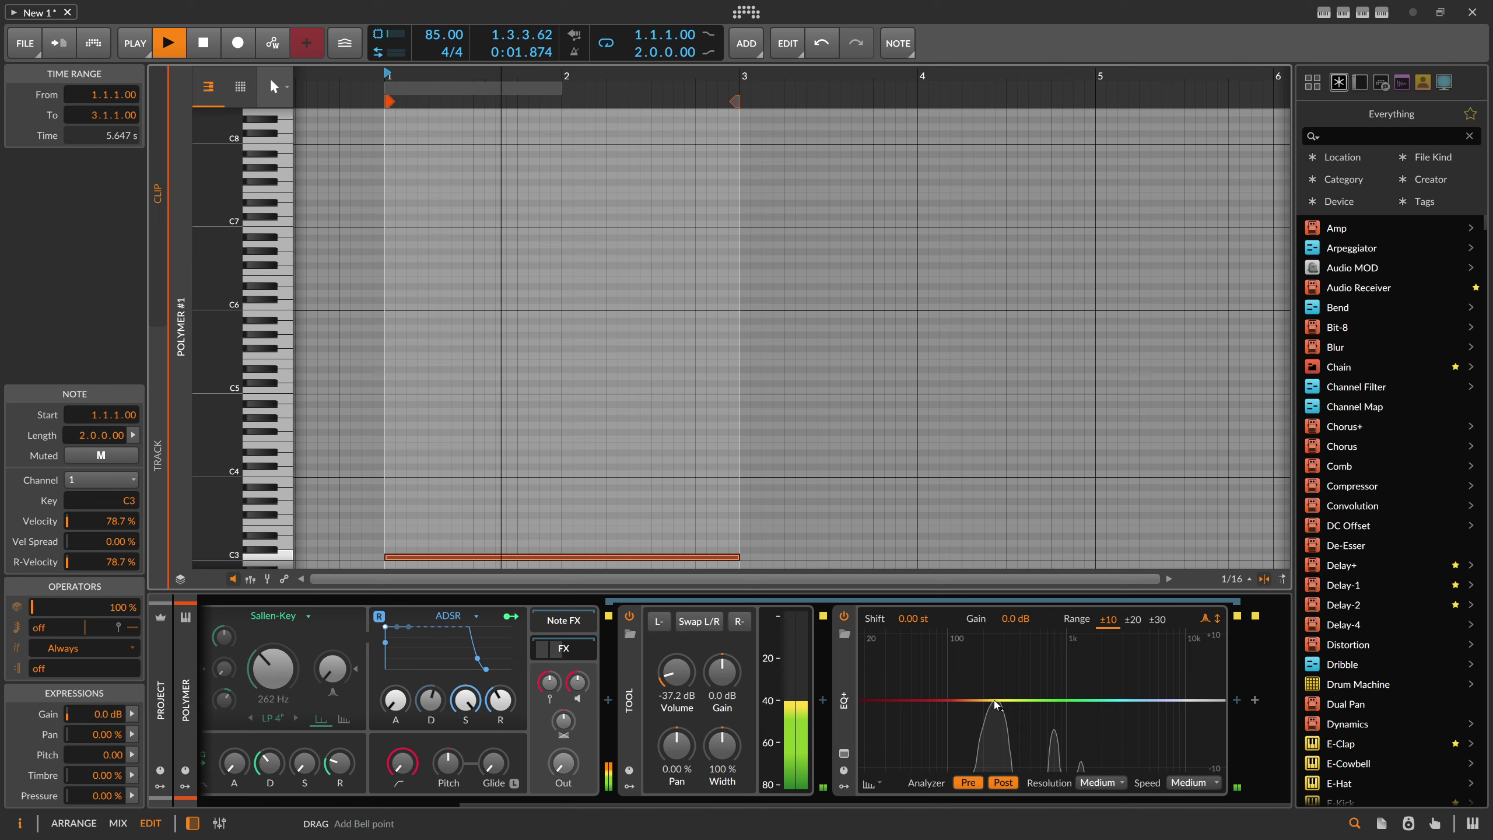
scroll(521, 396, down, 5)
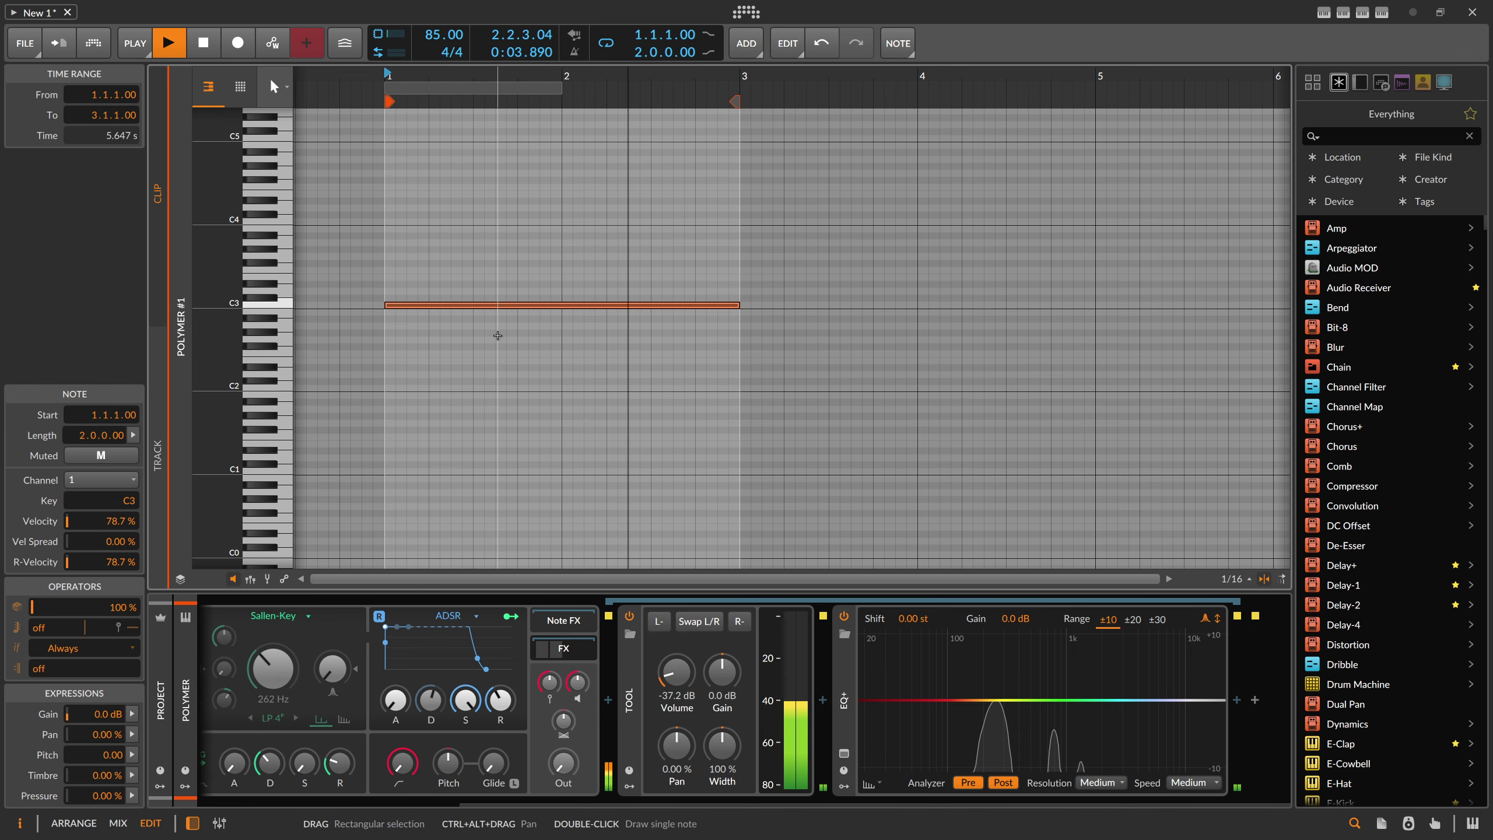
key(shift+Down)
key(shift+Down)
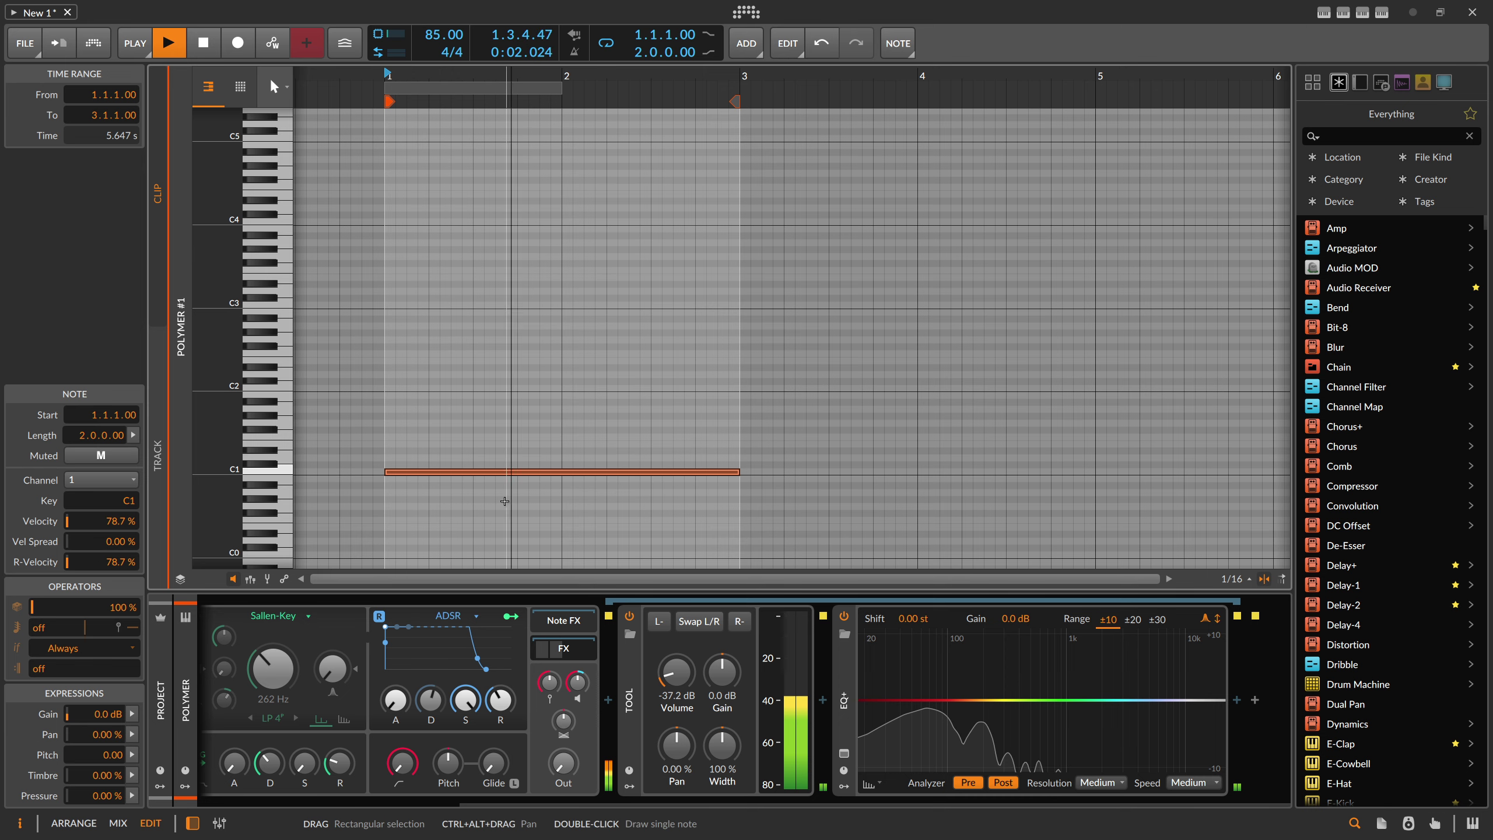
Step: Transpose the note up seven octaves from C1 to C8
key(shift+Up)
key(shift+Up)
key(shift+Up)
key(shift+Up)
key(shift+Up)
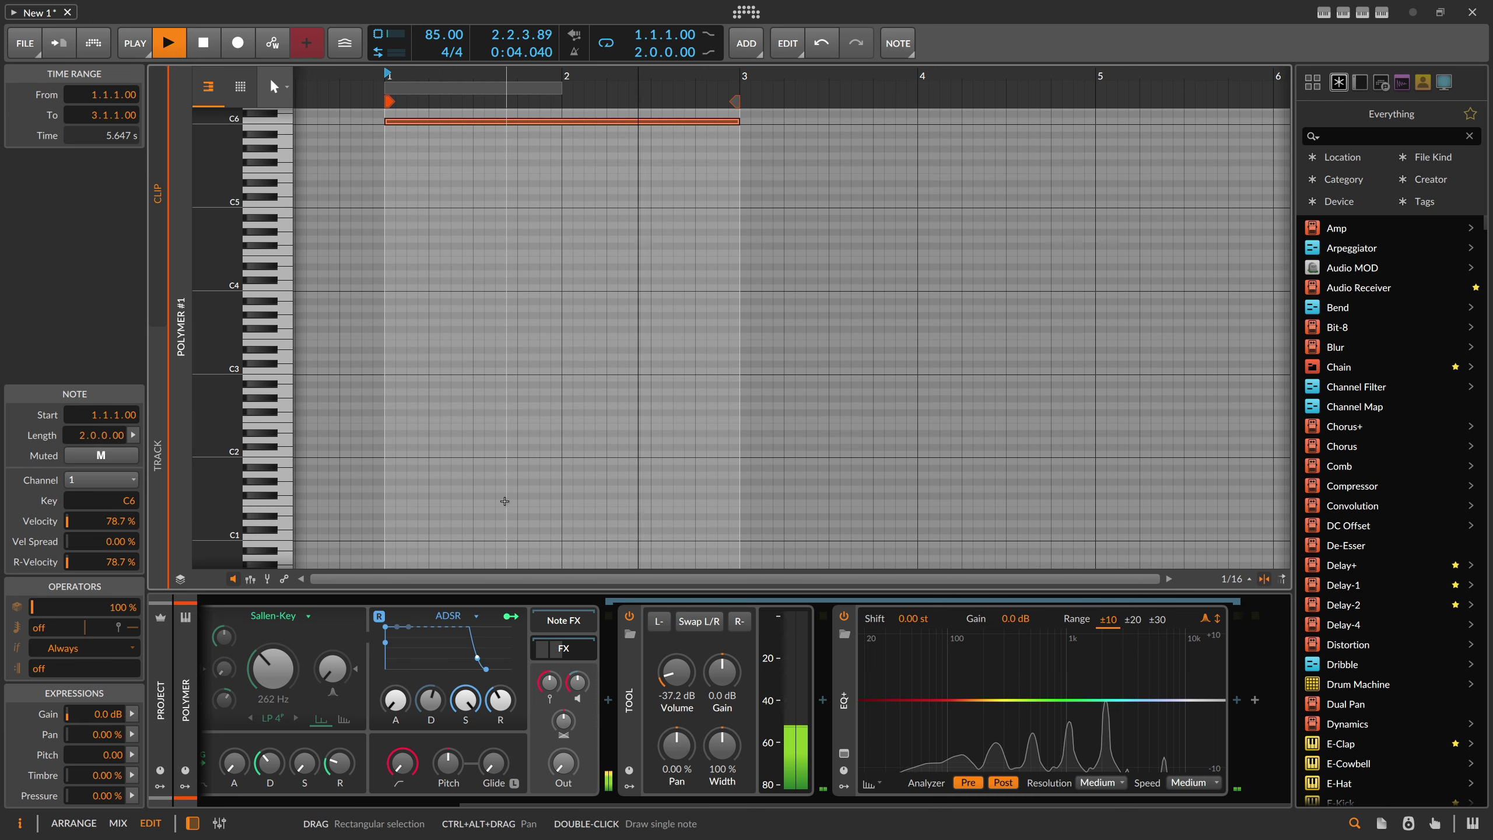
key(shift+Up)
key(shift+Up)
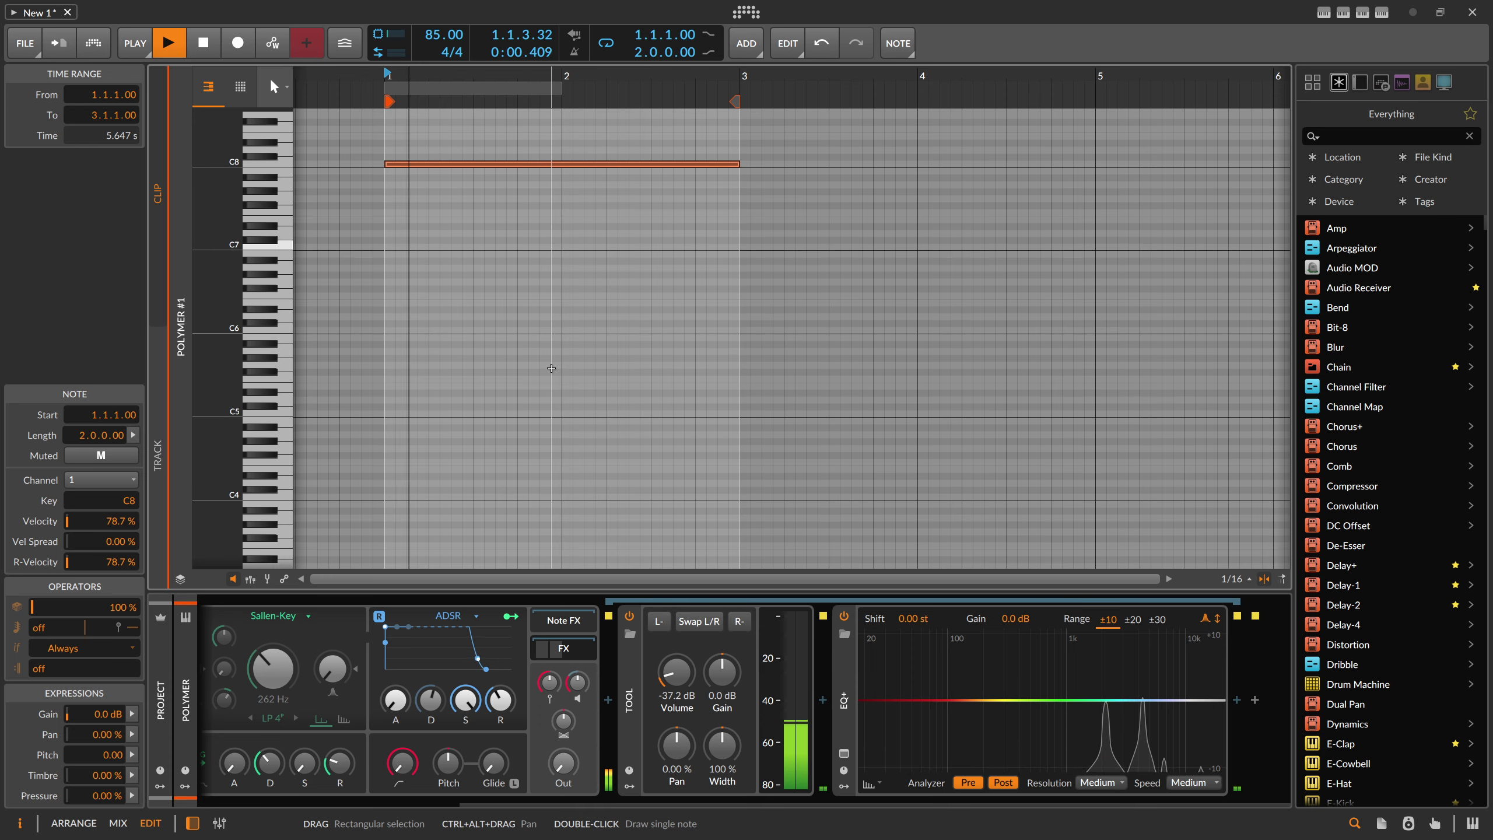
Step: Review Polymer's preset options, including Save as Default Preset, and dismiss them without choosing one
scroll(470, 736, up, 5)
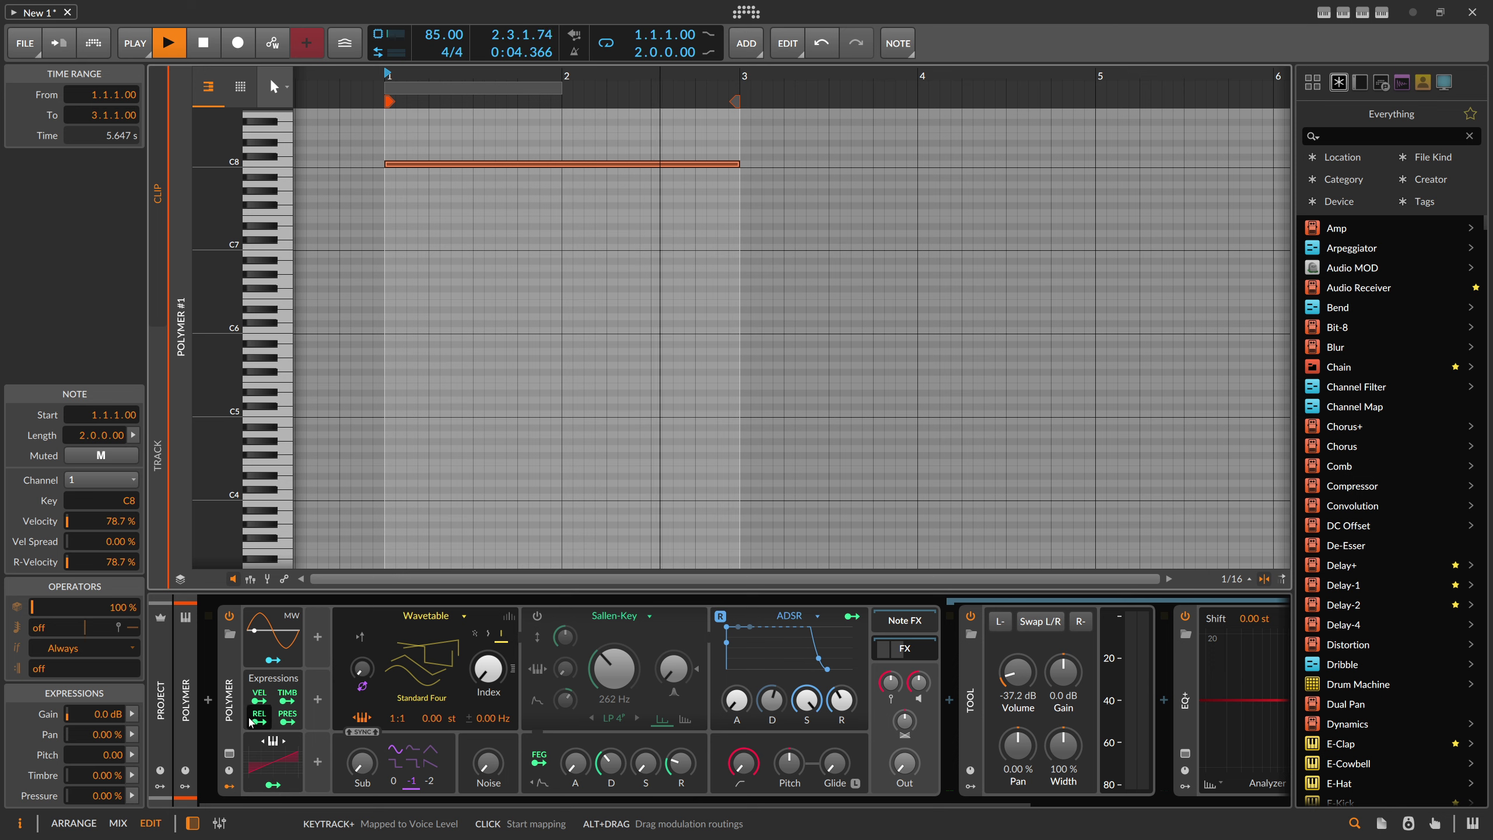
click(234, 698)
right_click(233, 699)
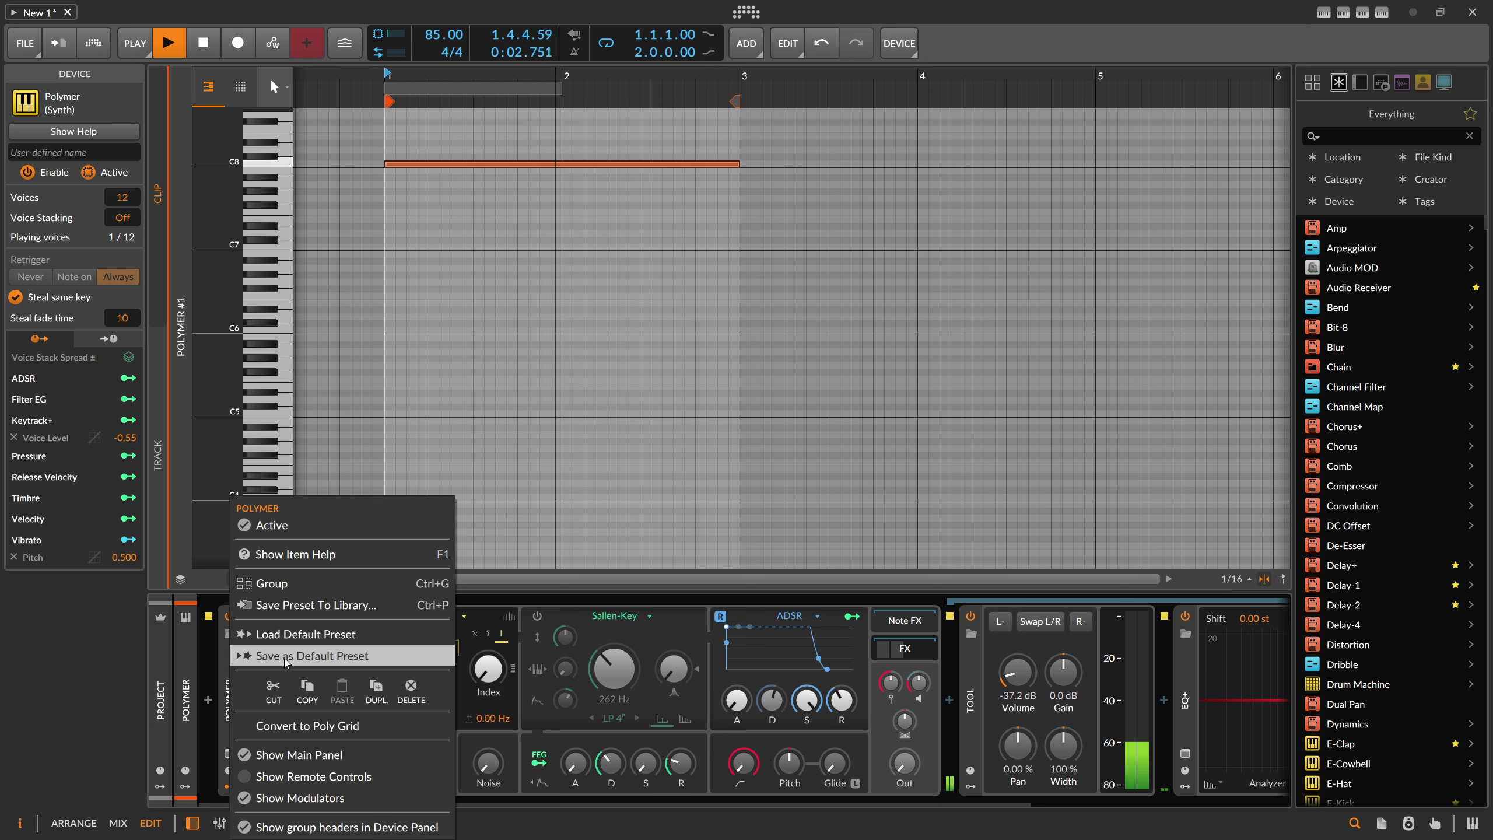
click(225, 671)
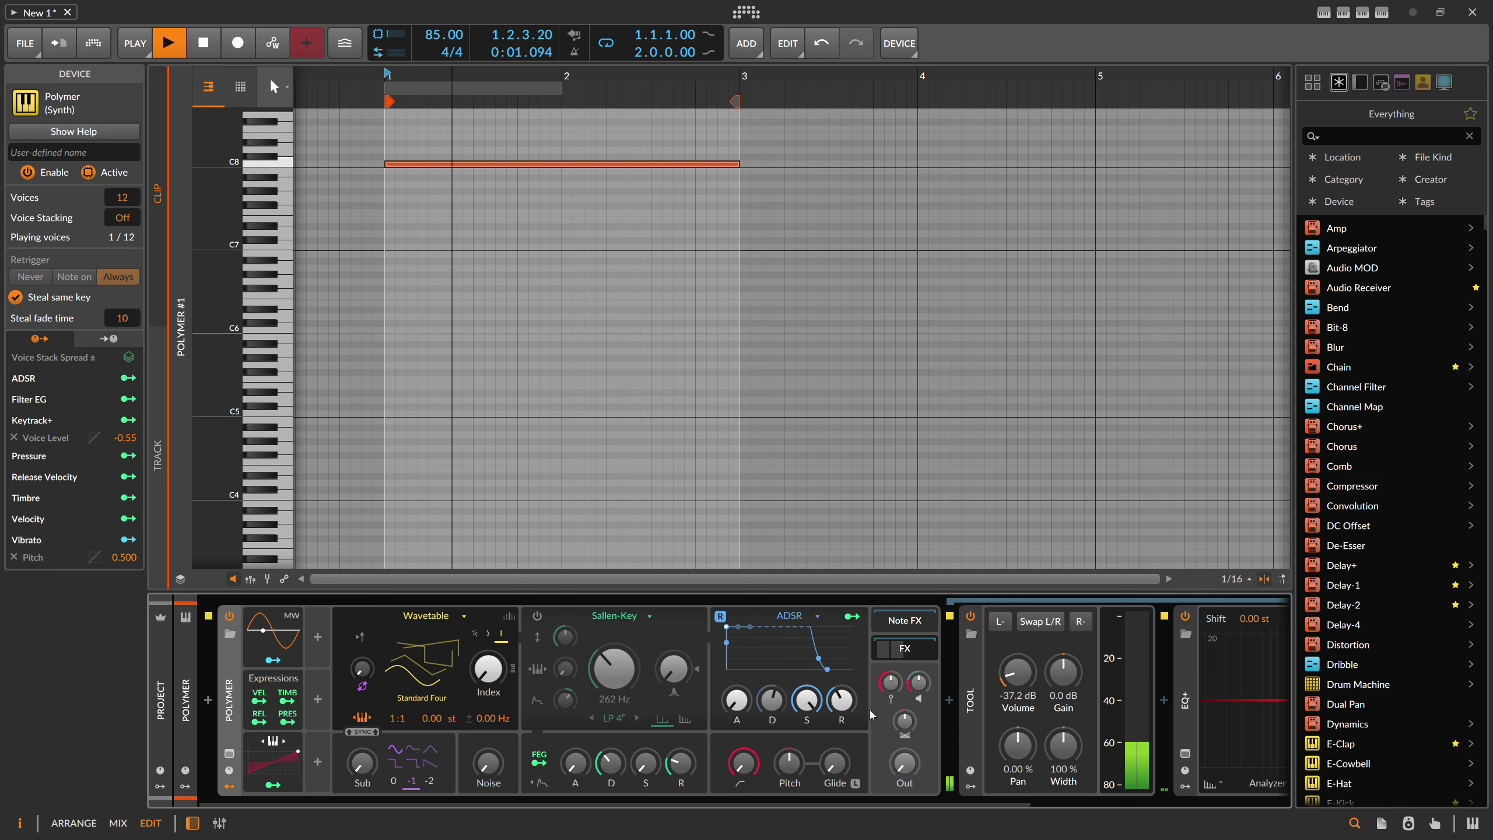
Step: Examine Polymer's Voice Level modulation and the EQ+ spectrum analyzer settings, including Tilt
scroll(1053, 796, right, 5)
scroll(826, 790, left, 5)
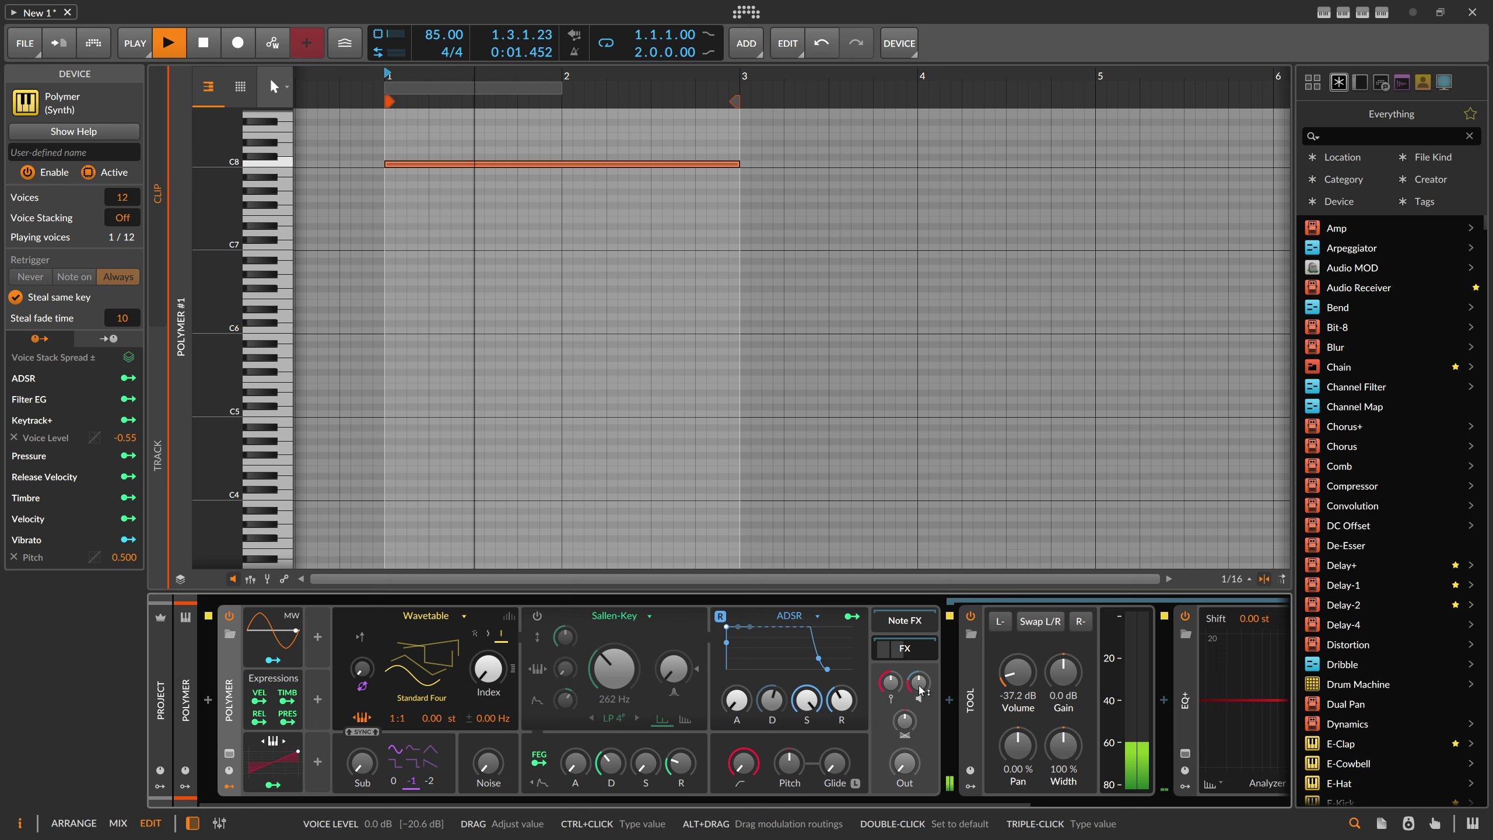
drag(751, 806, 1107, 789)
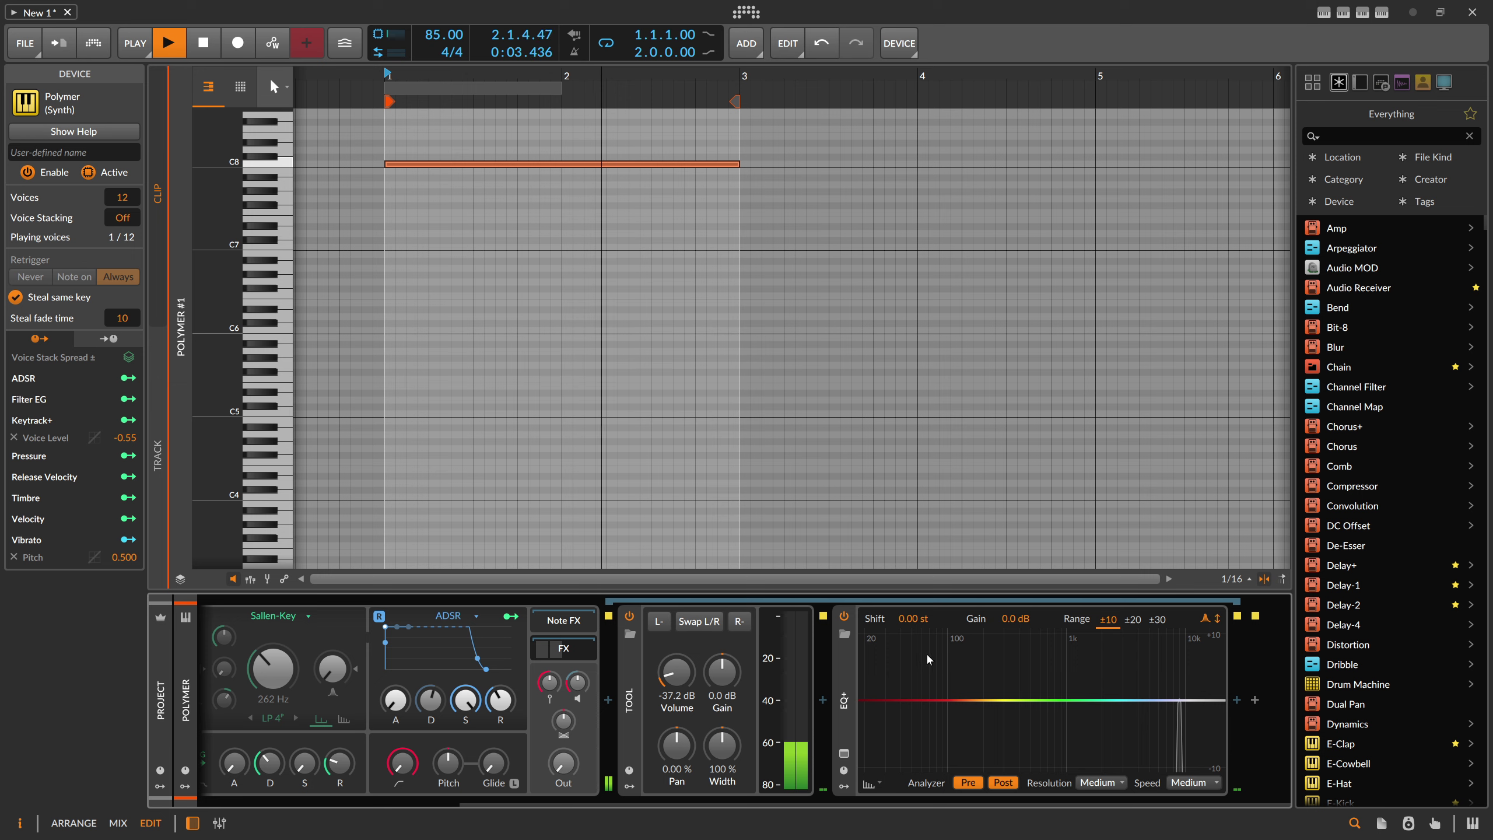
click(852, 680)
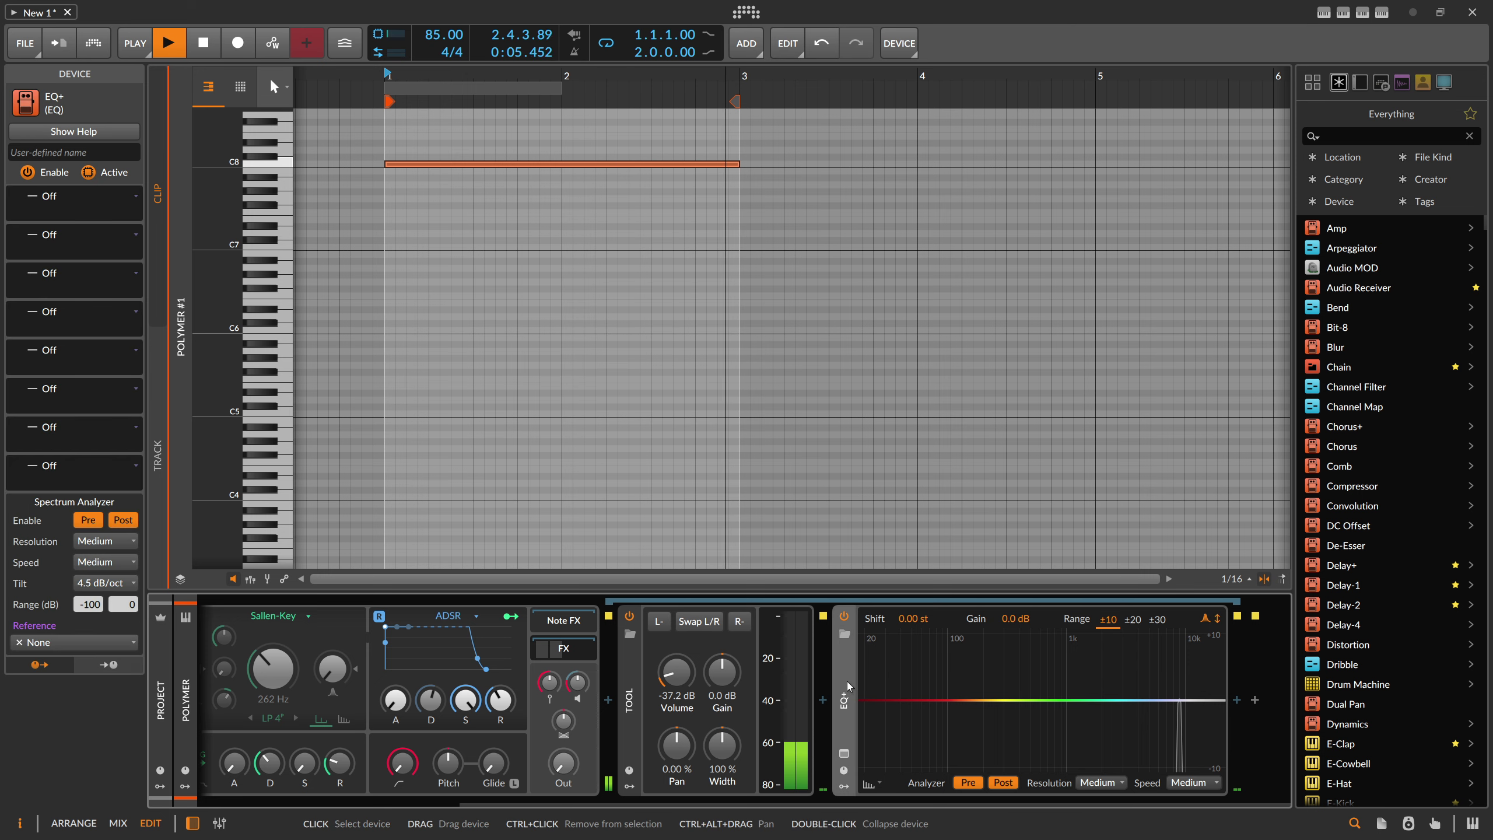
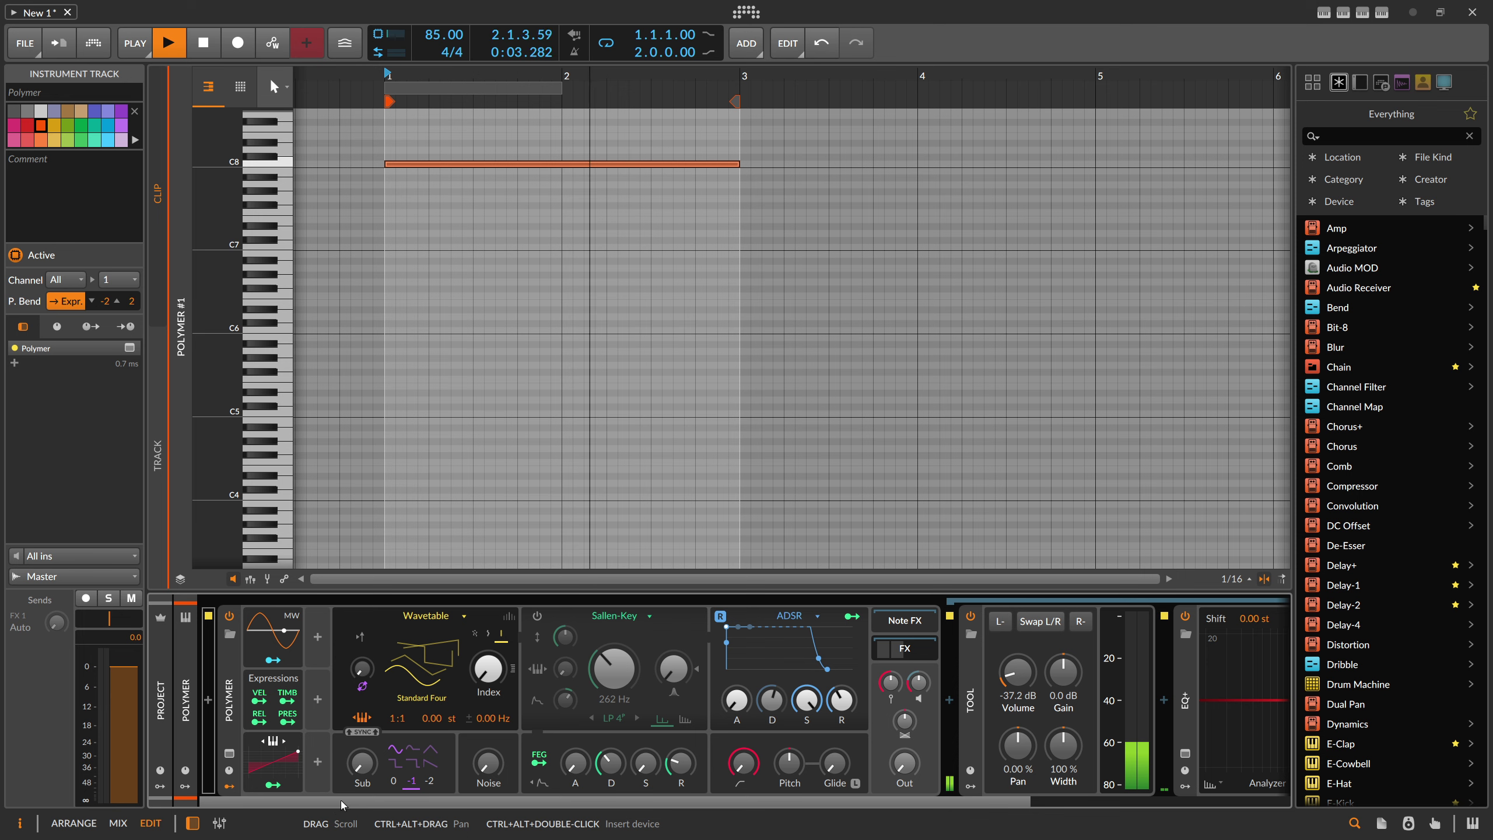
Step: Select the clip's note and examine Polymer's modulation routings and the Keytrack+ mapping on Voice Level
click(538, 202)
key(ctrl+a)
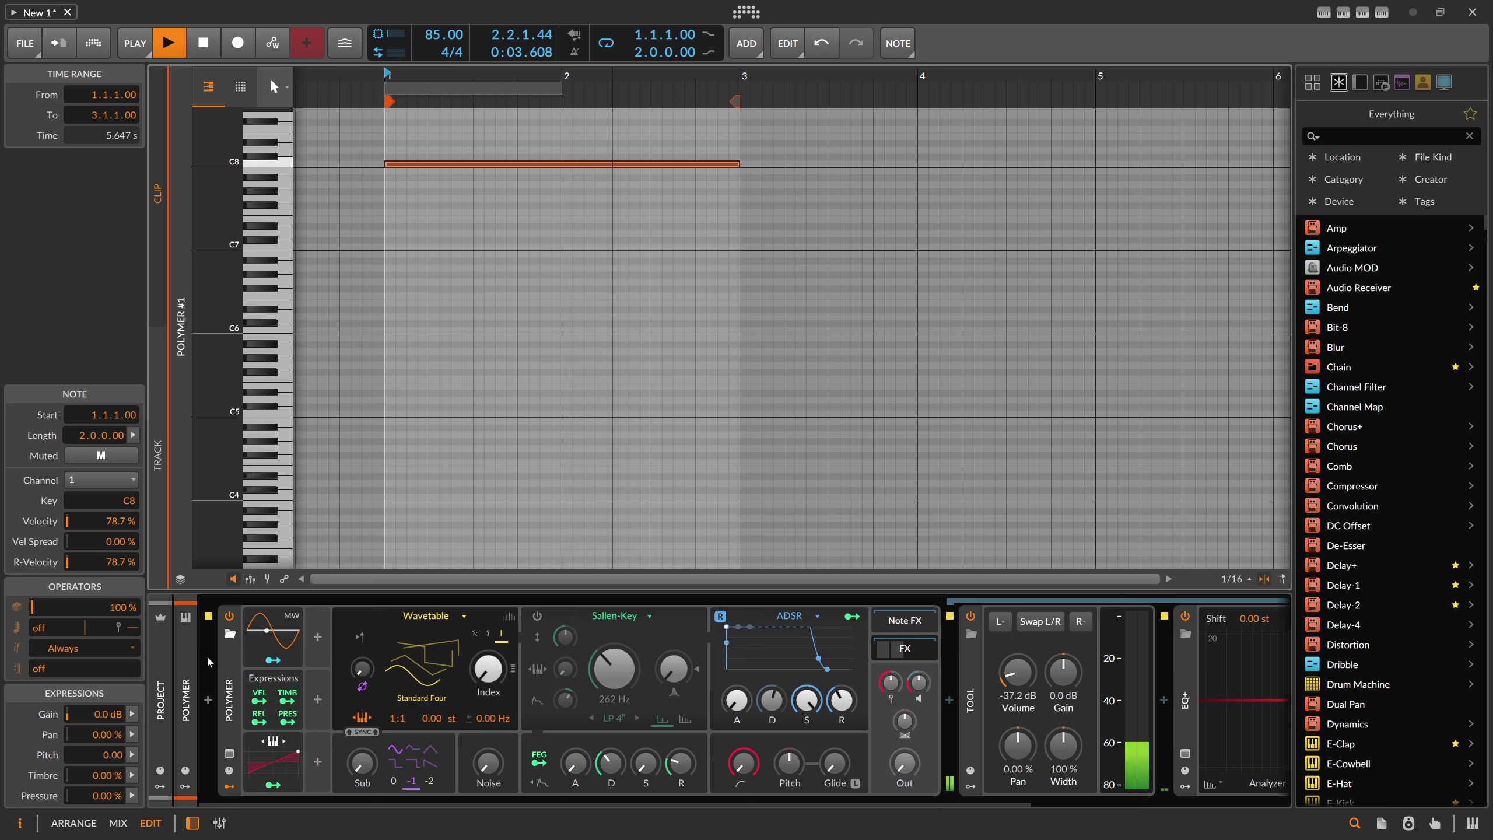
click(235, 700)
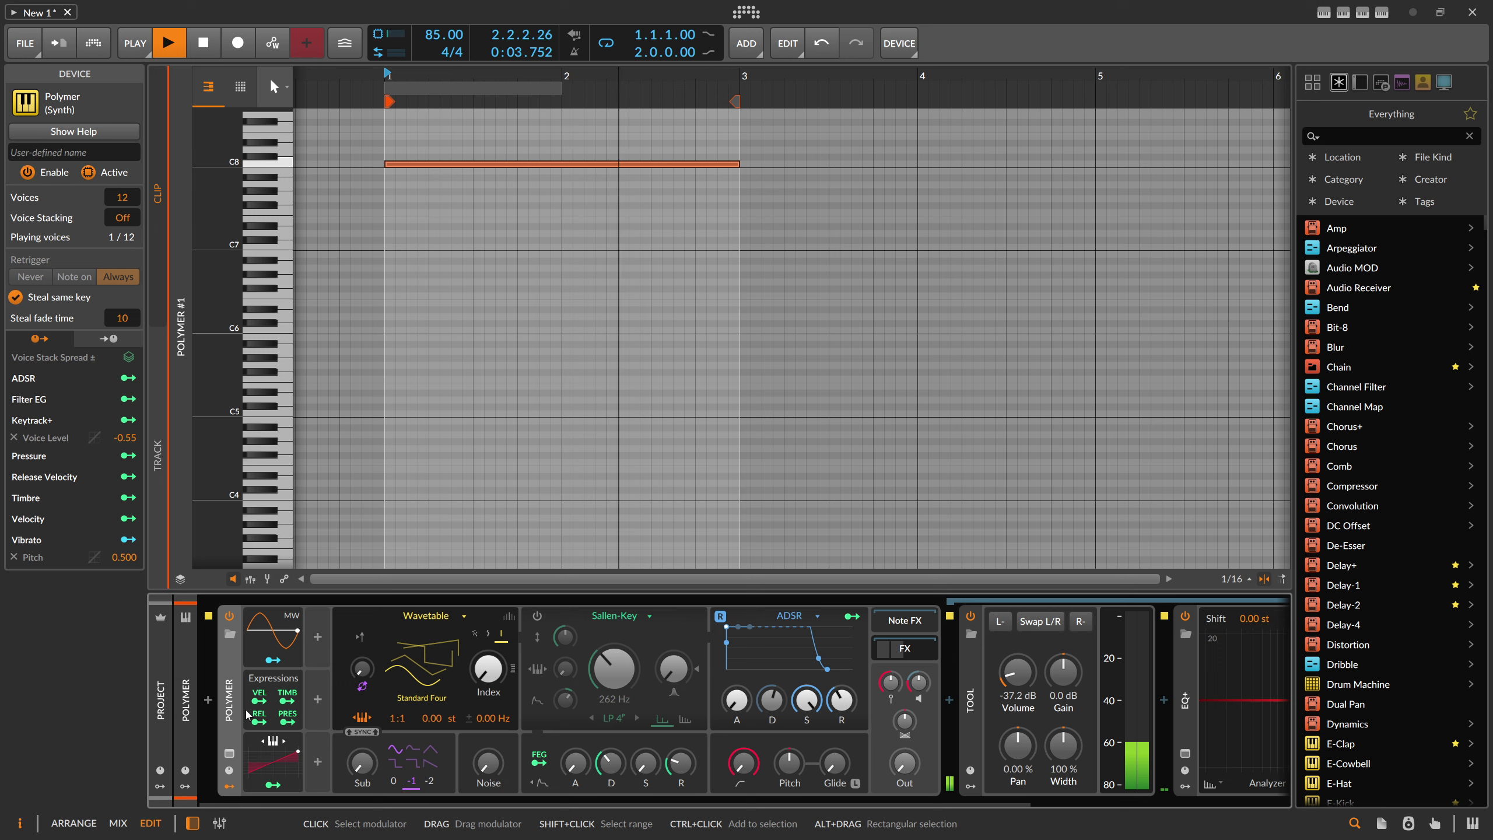
click(269, 738)
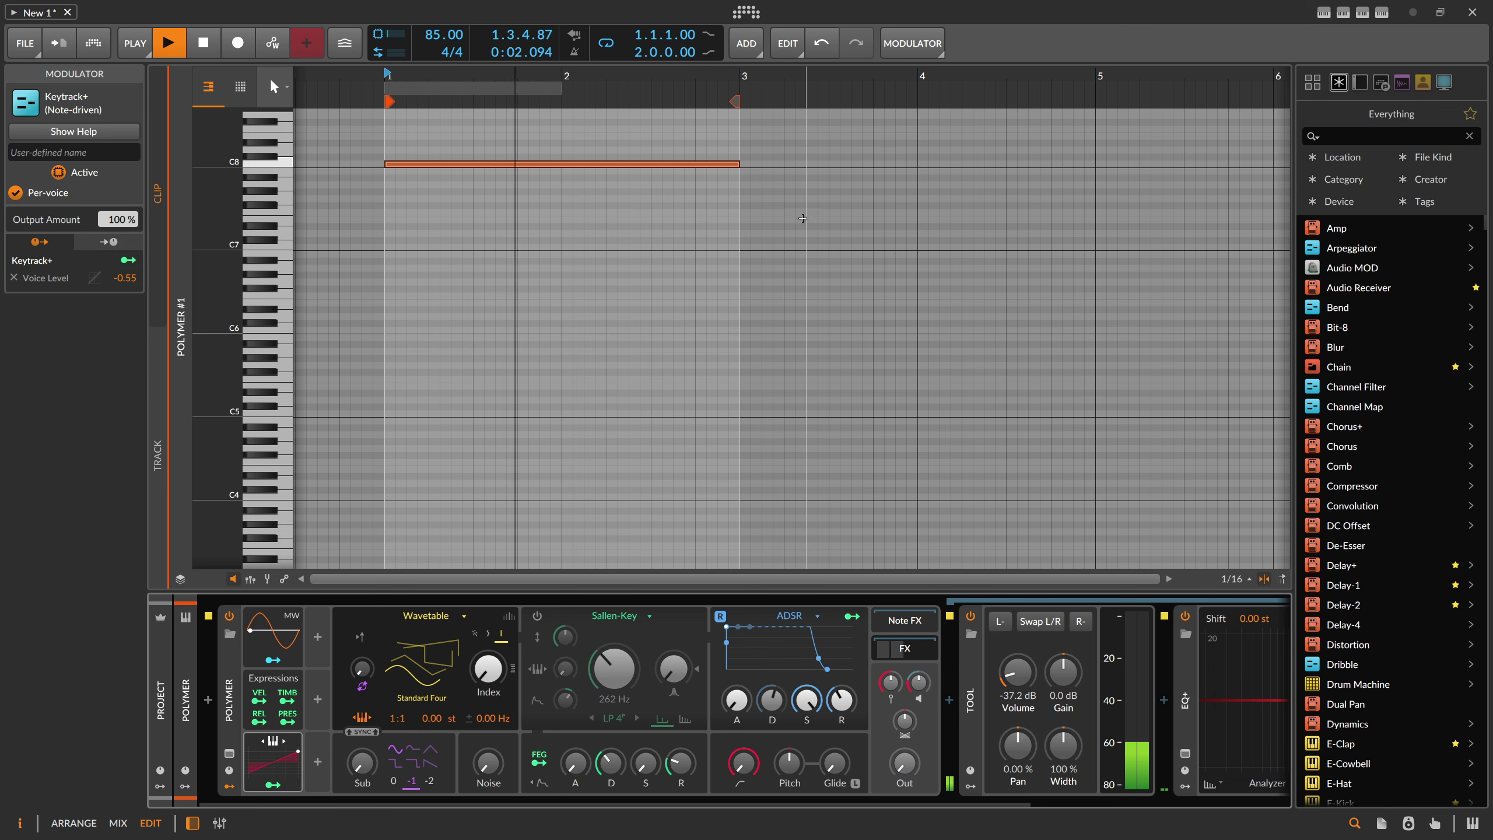
Step: Return to the arrangement and select the Polymer track
click(676, 235)
key(alt+1)
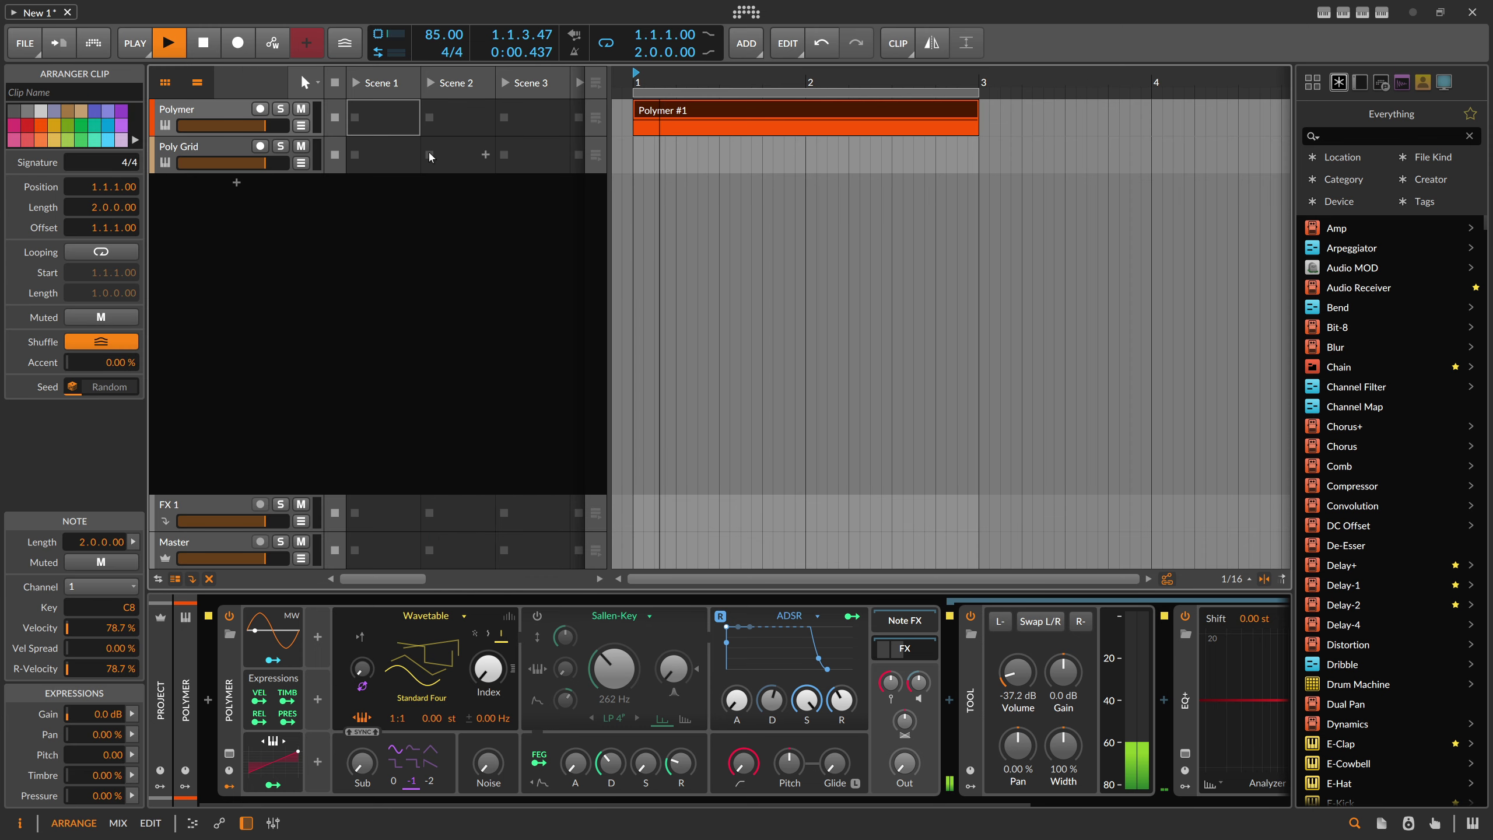
click(201, 114)
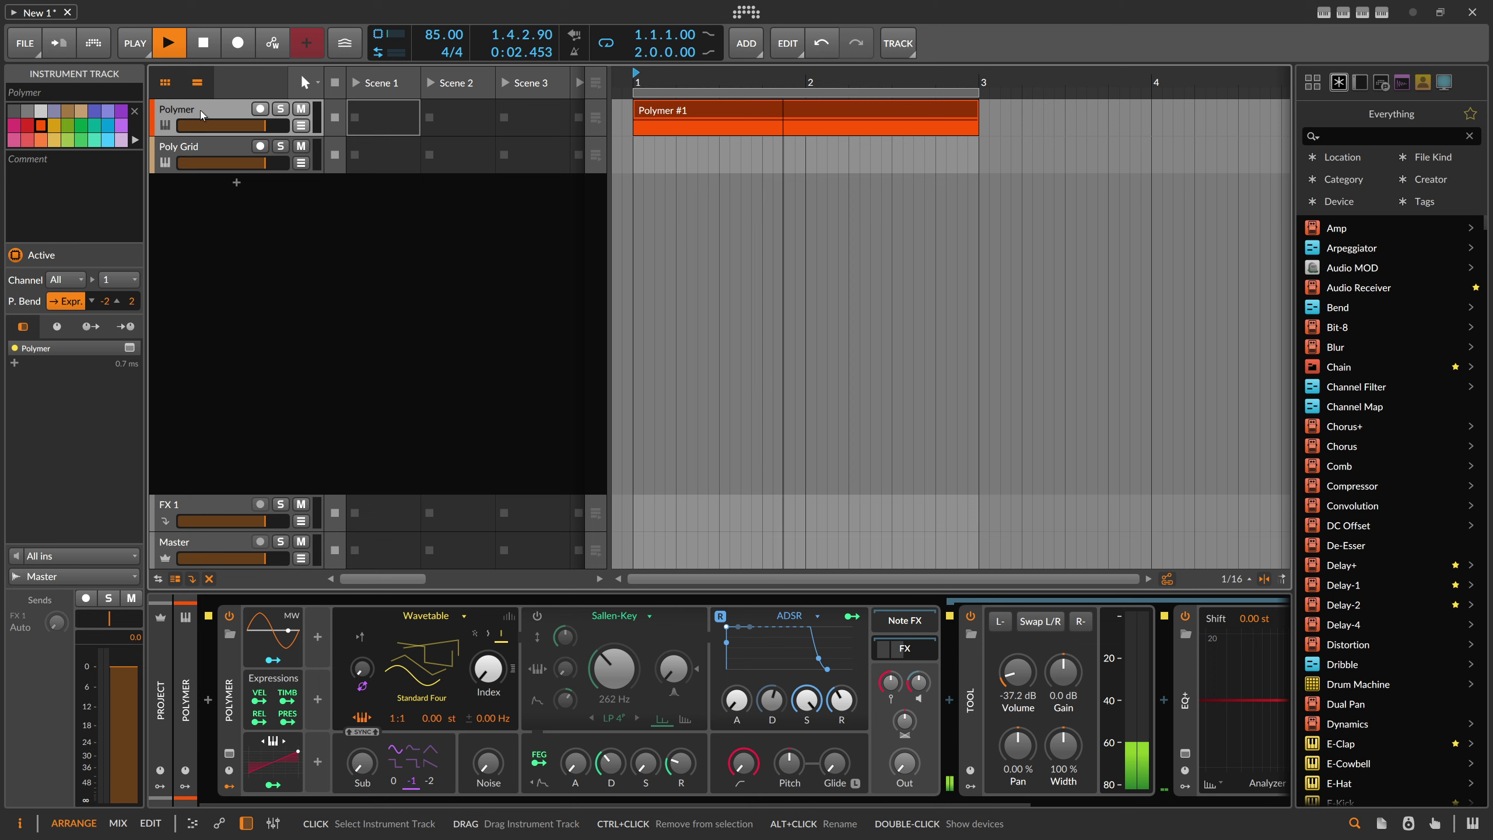